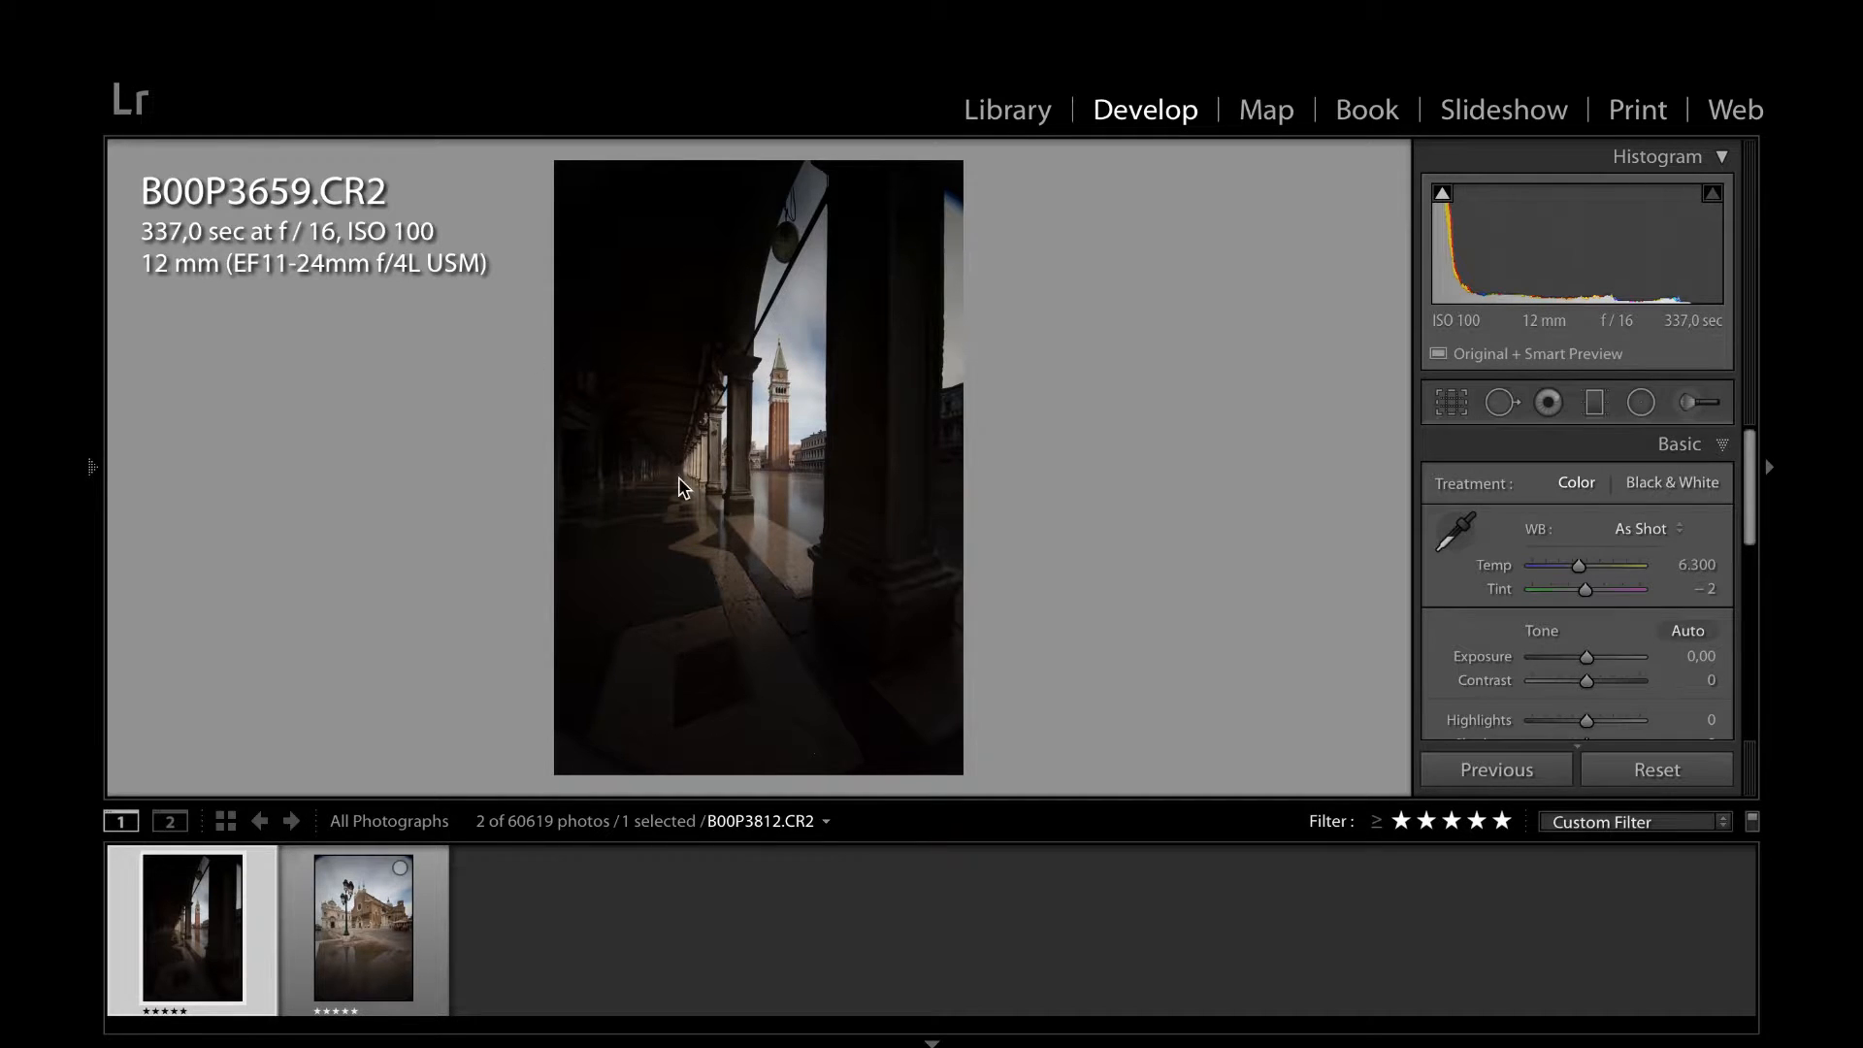
Examine the bell tower, the arcade columns and the water reflections of the unedited photo at close zoom
left_click(779, 427)
left_click(781, 424)
left_click(781, 424)
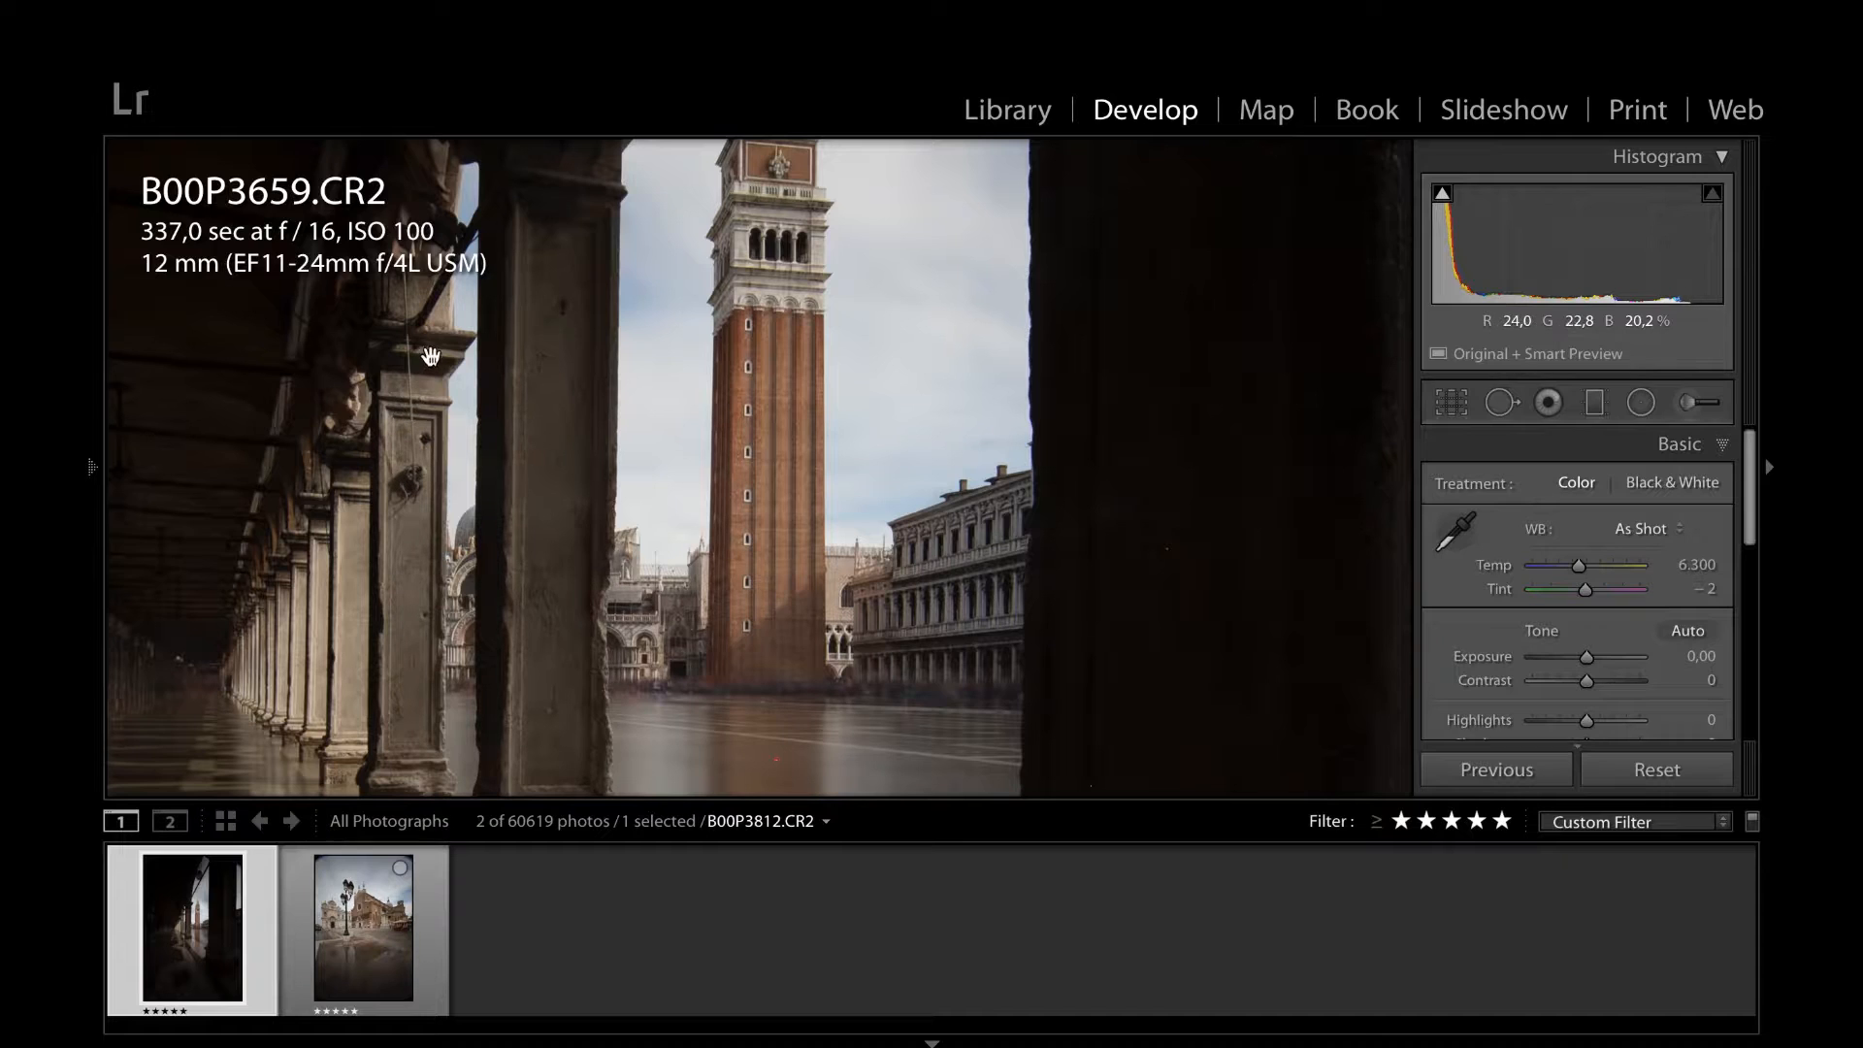
left_click(655, 579)
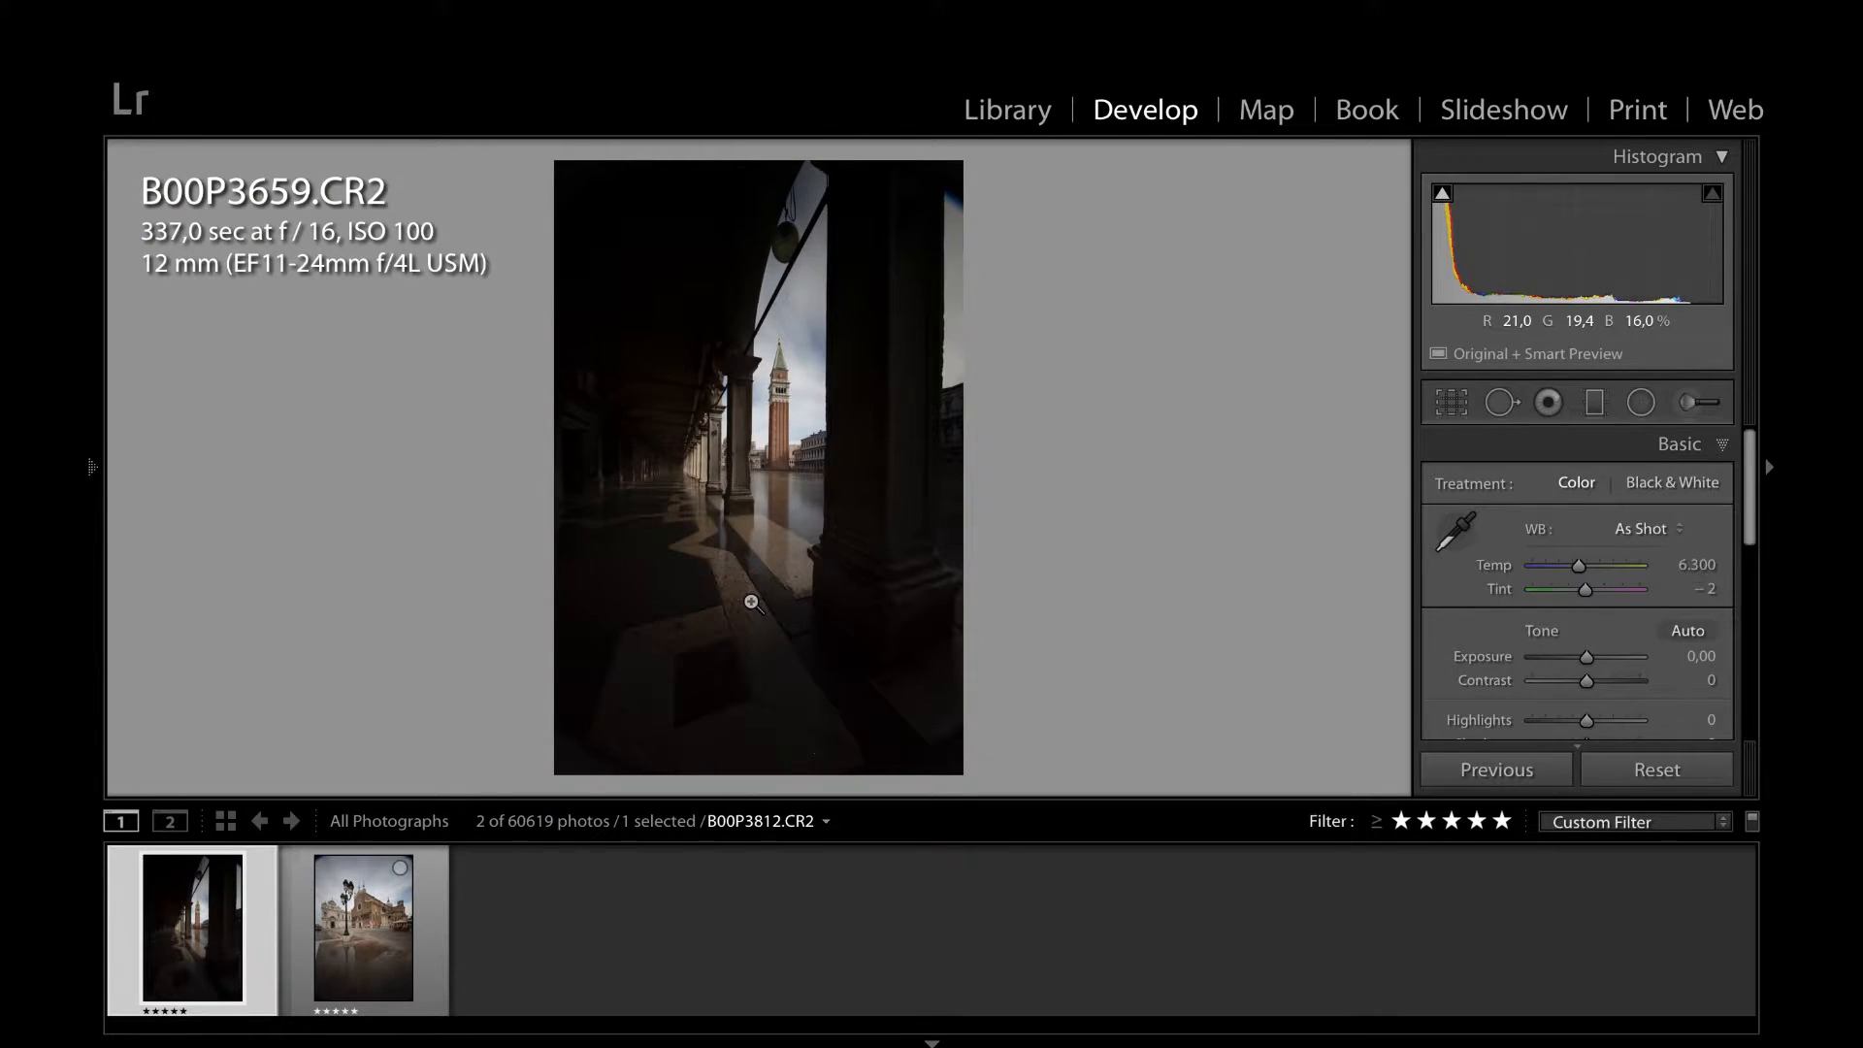
left_click(801, 483)
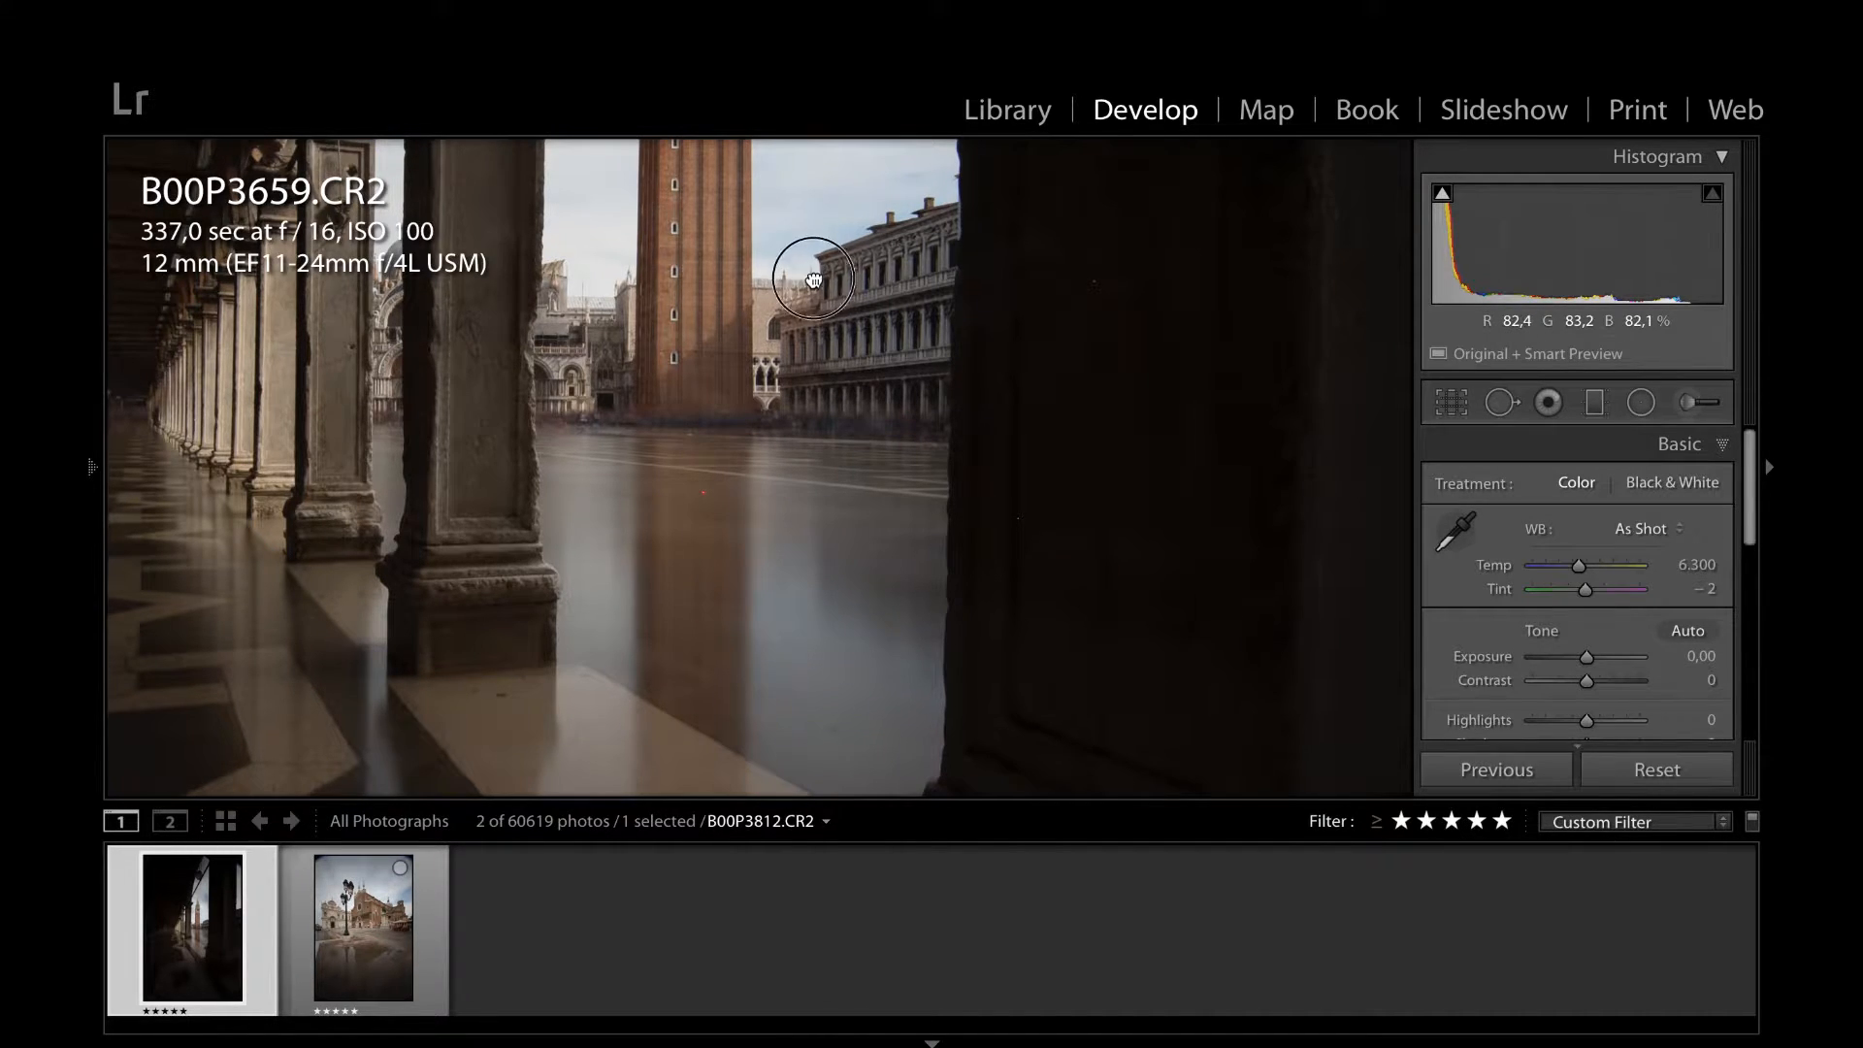
left_click_drag(802, 278, 831, 715)
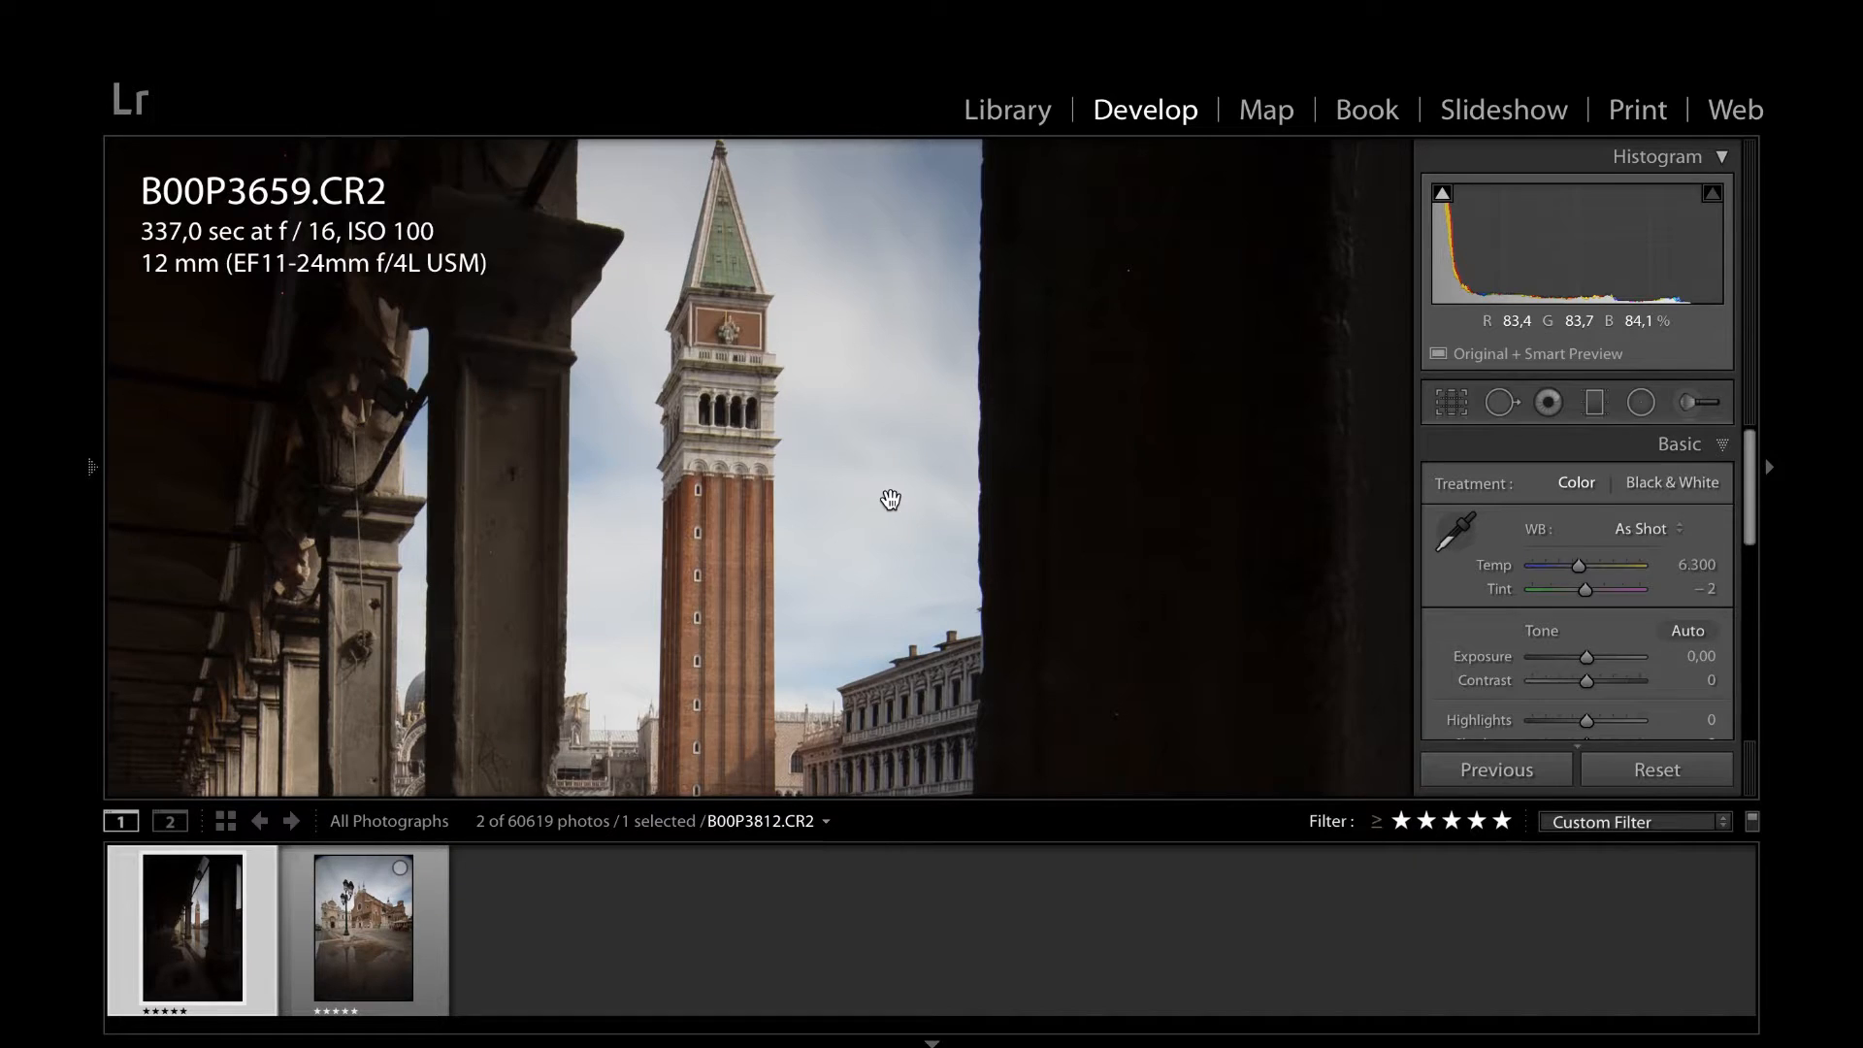
left_click(890, 499)
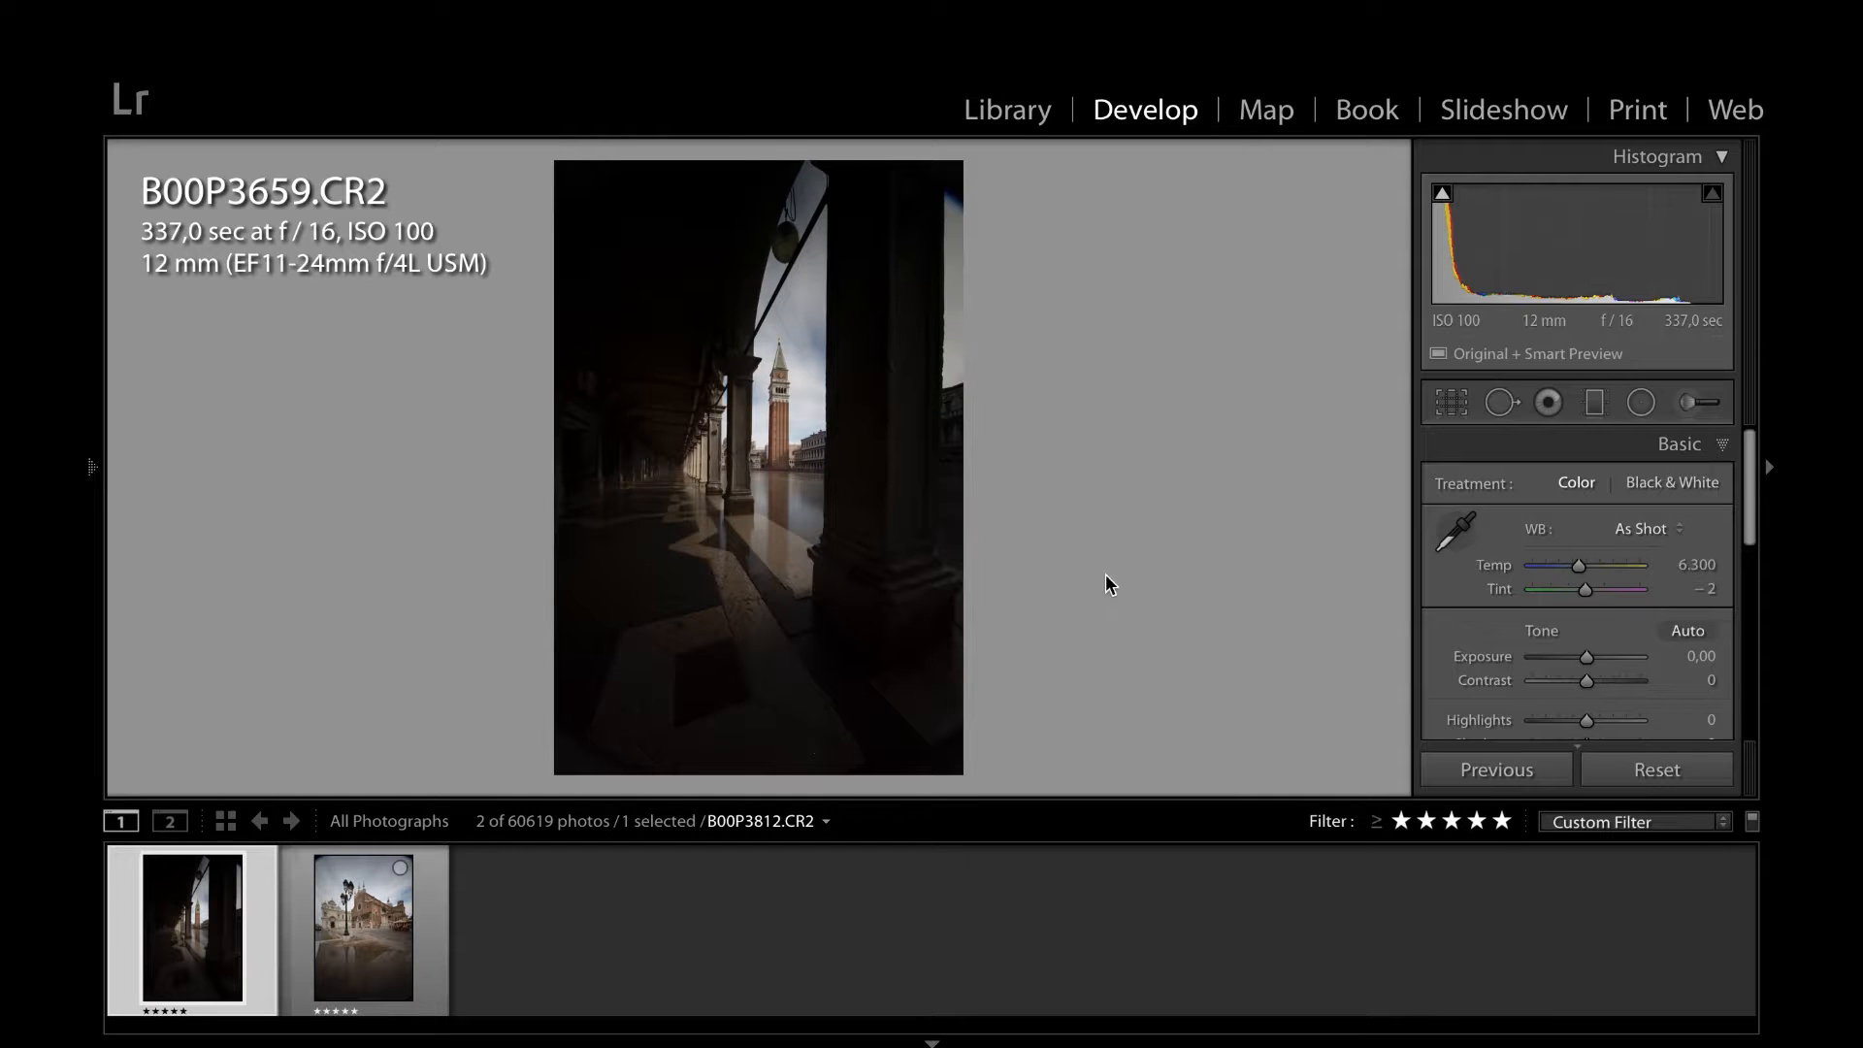
Crop the arcade photo to 4 x 5 / 8 x 10 with a thirds overlay, trimming the right edge and the dark floor at the bottom
left_click(1452, 412)
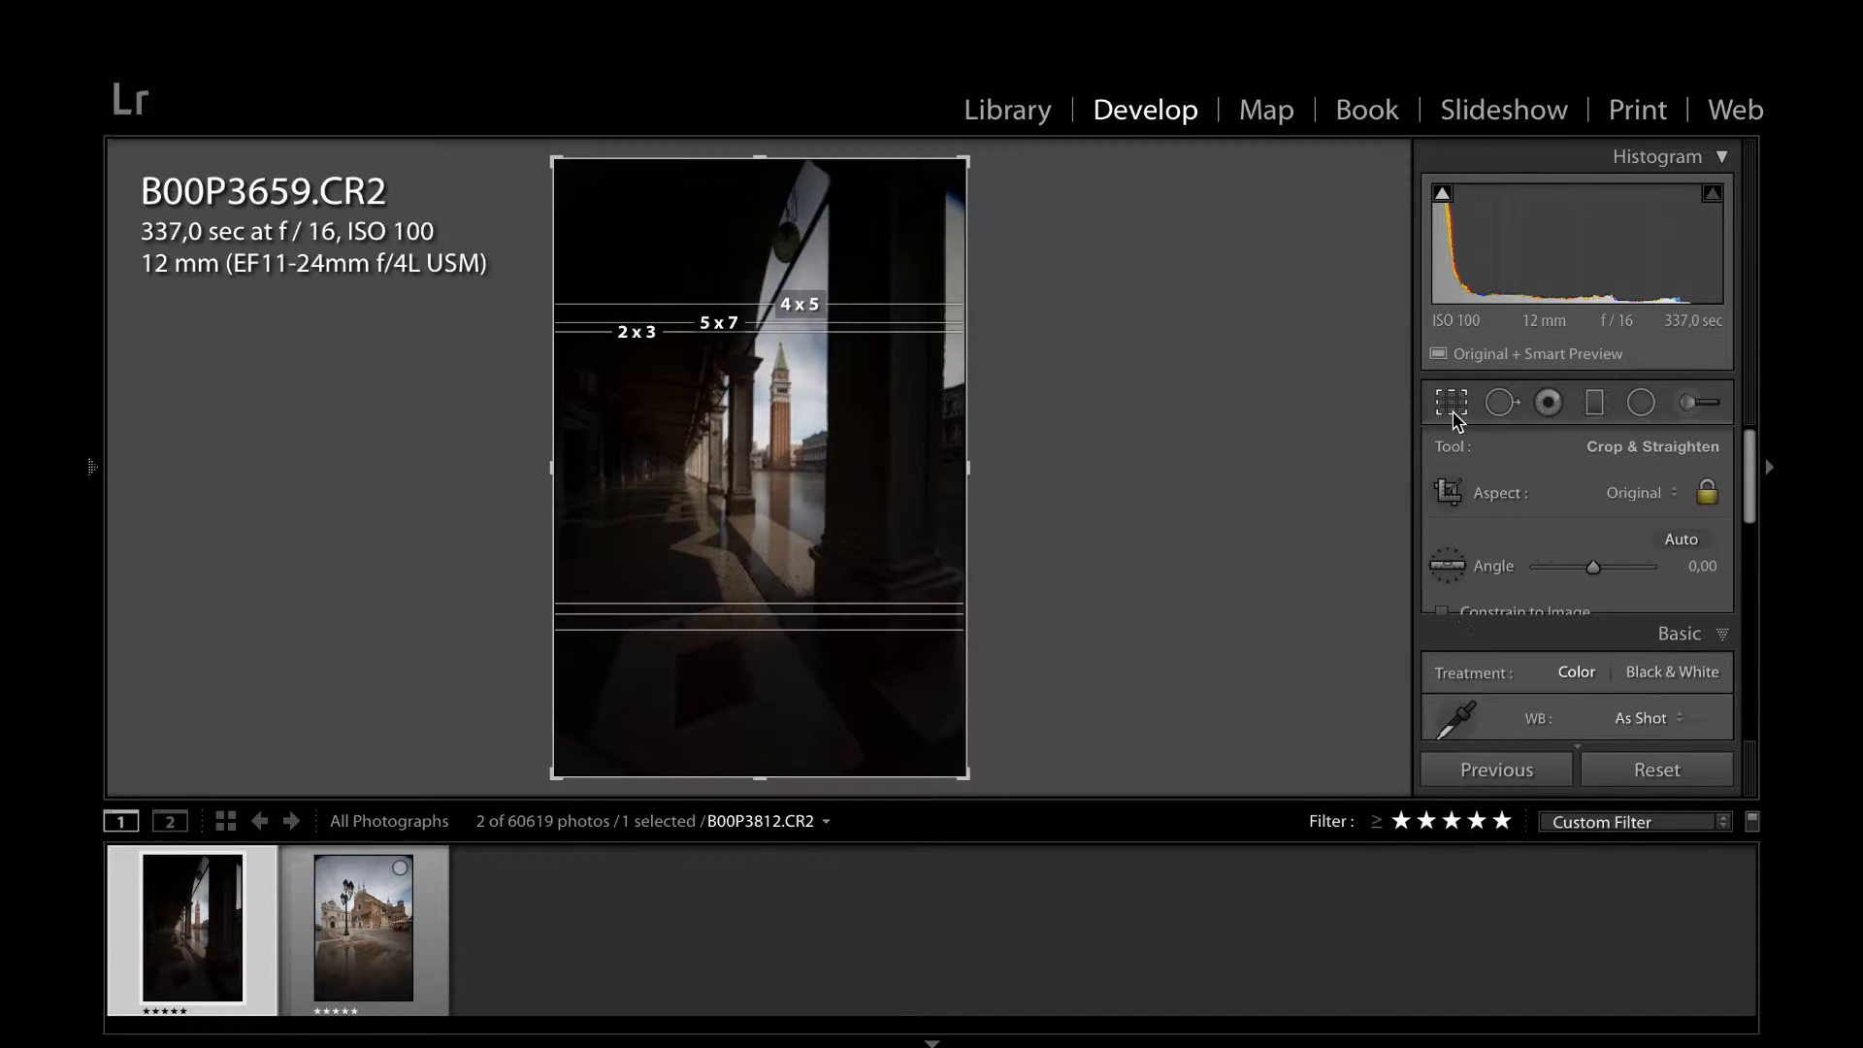
key("o")
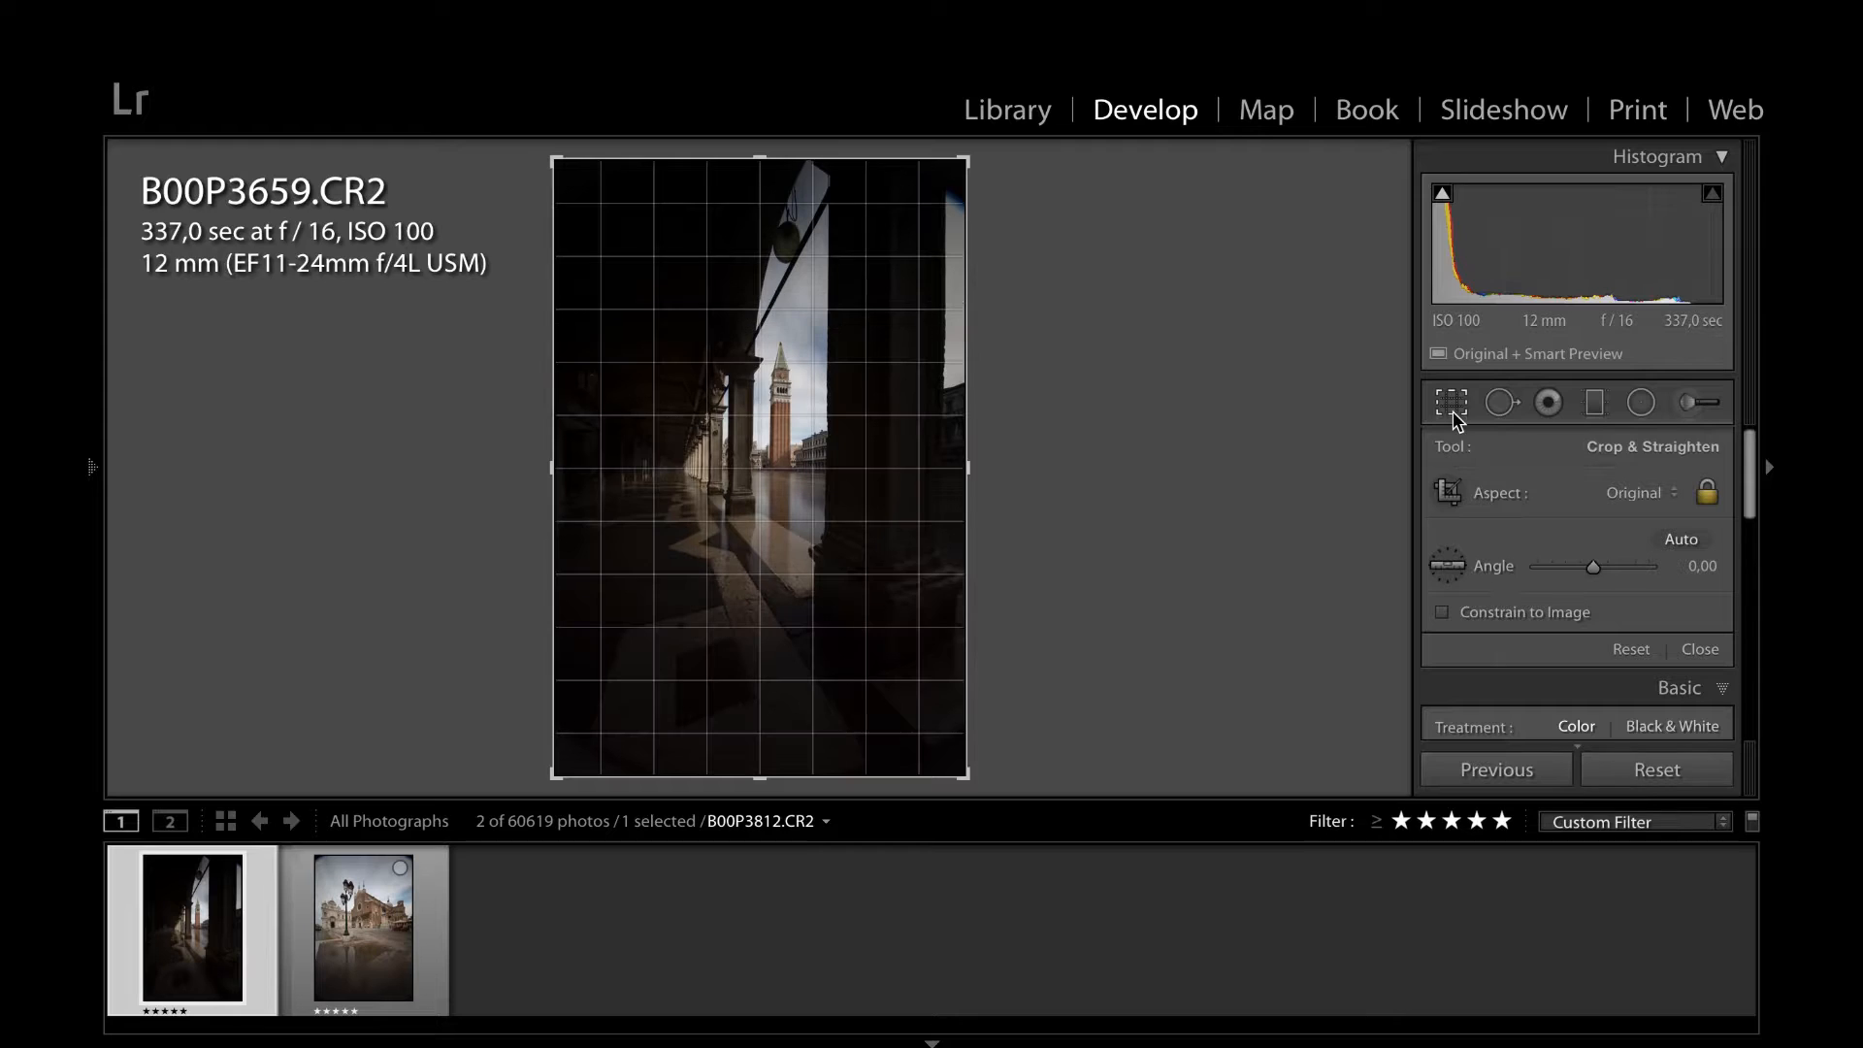
key("o")
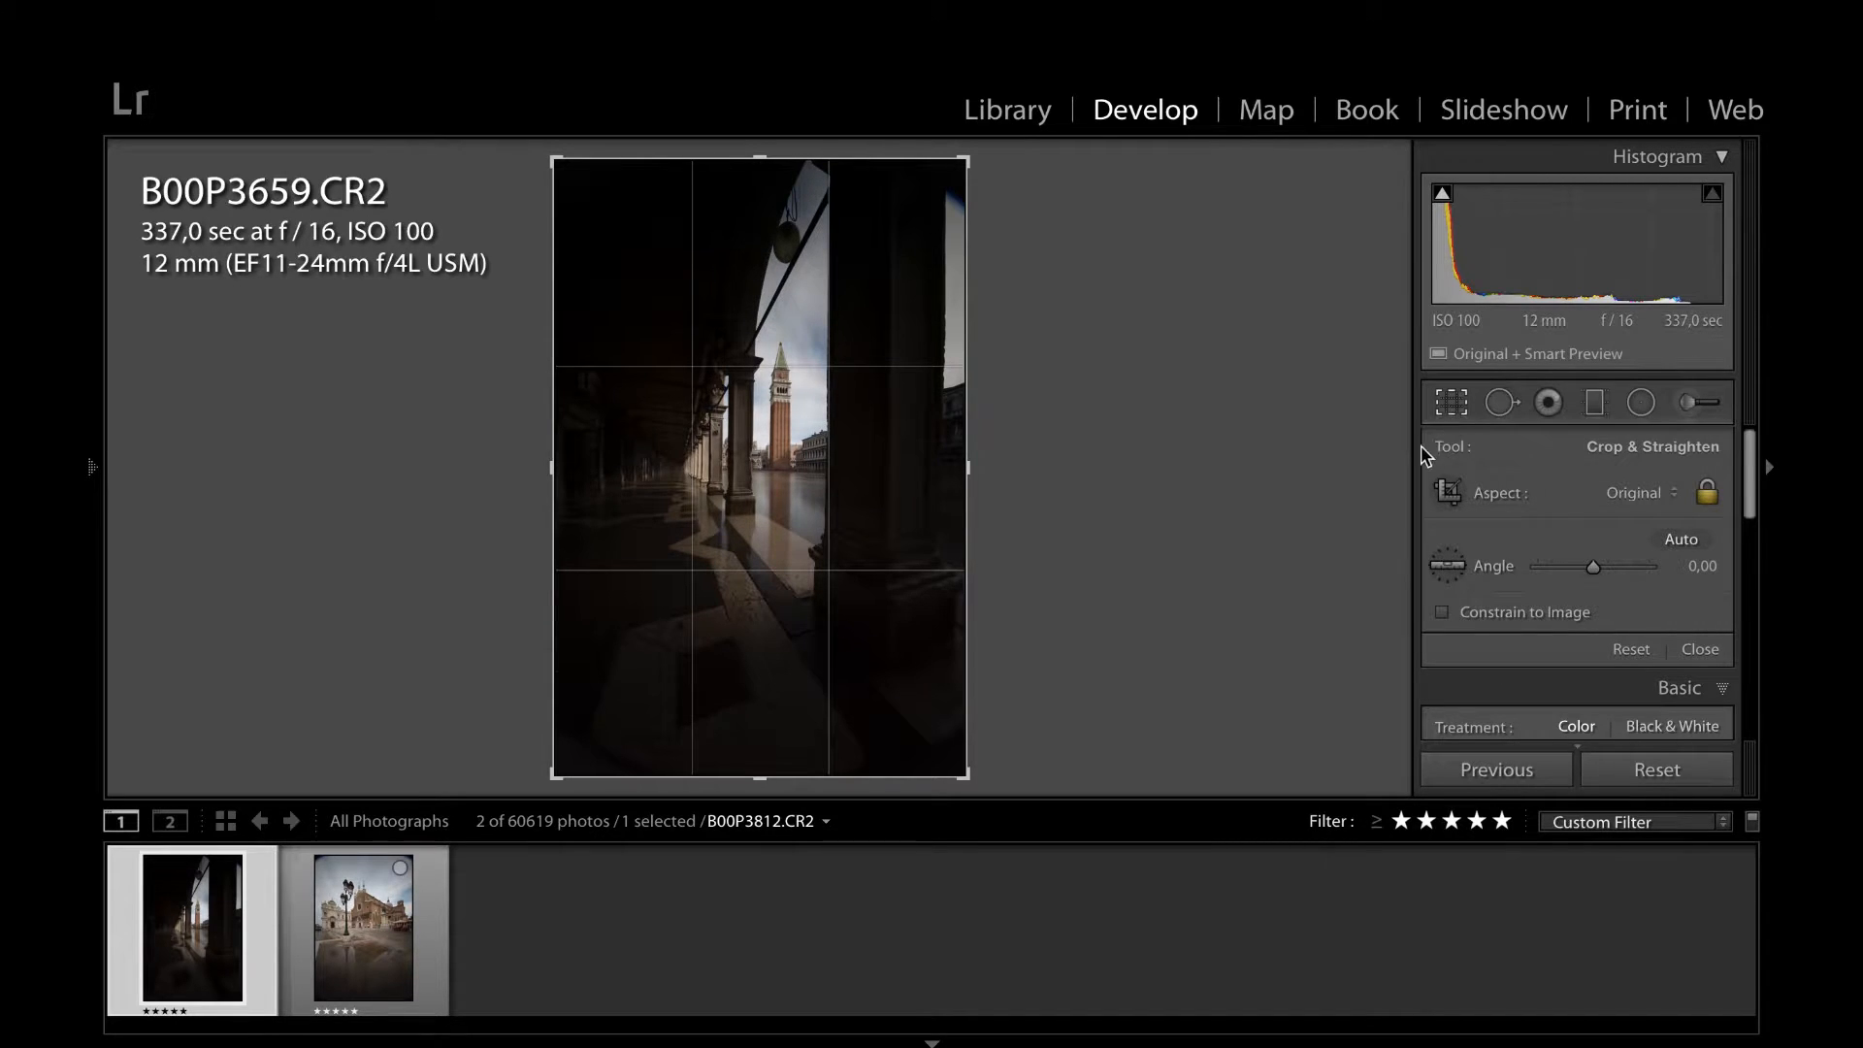
left_click(1644, 493)
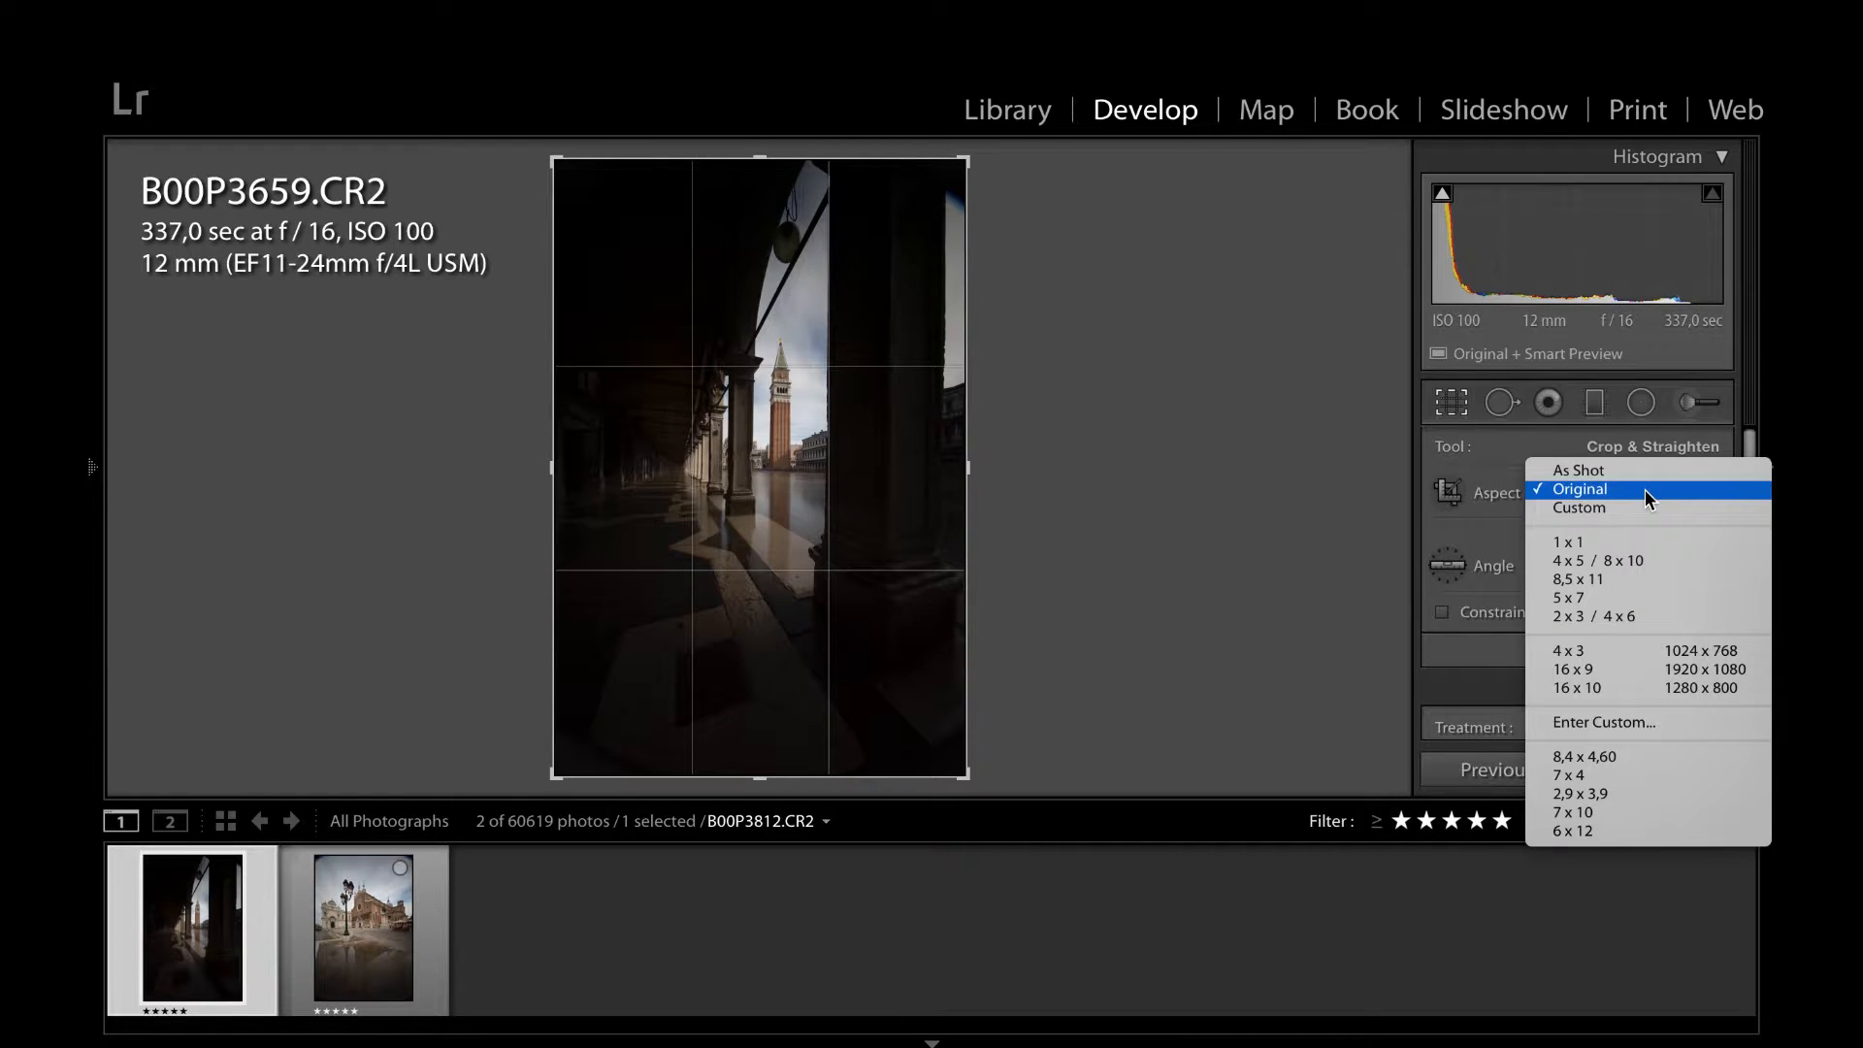
left_click(1653, 562)
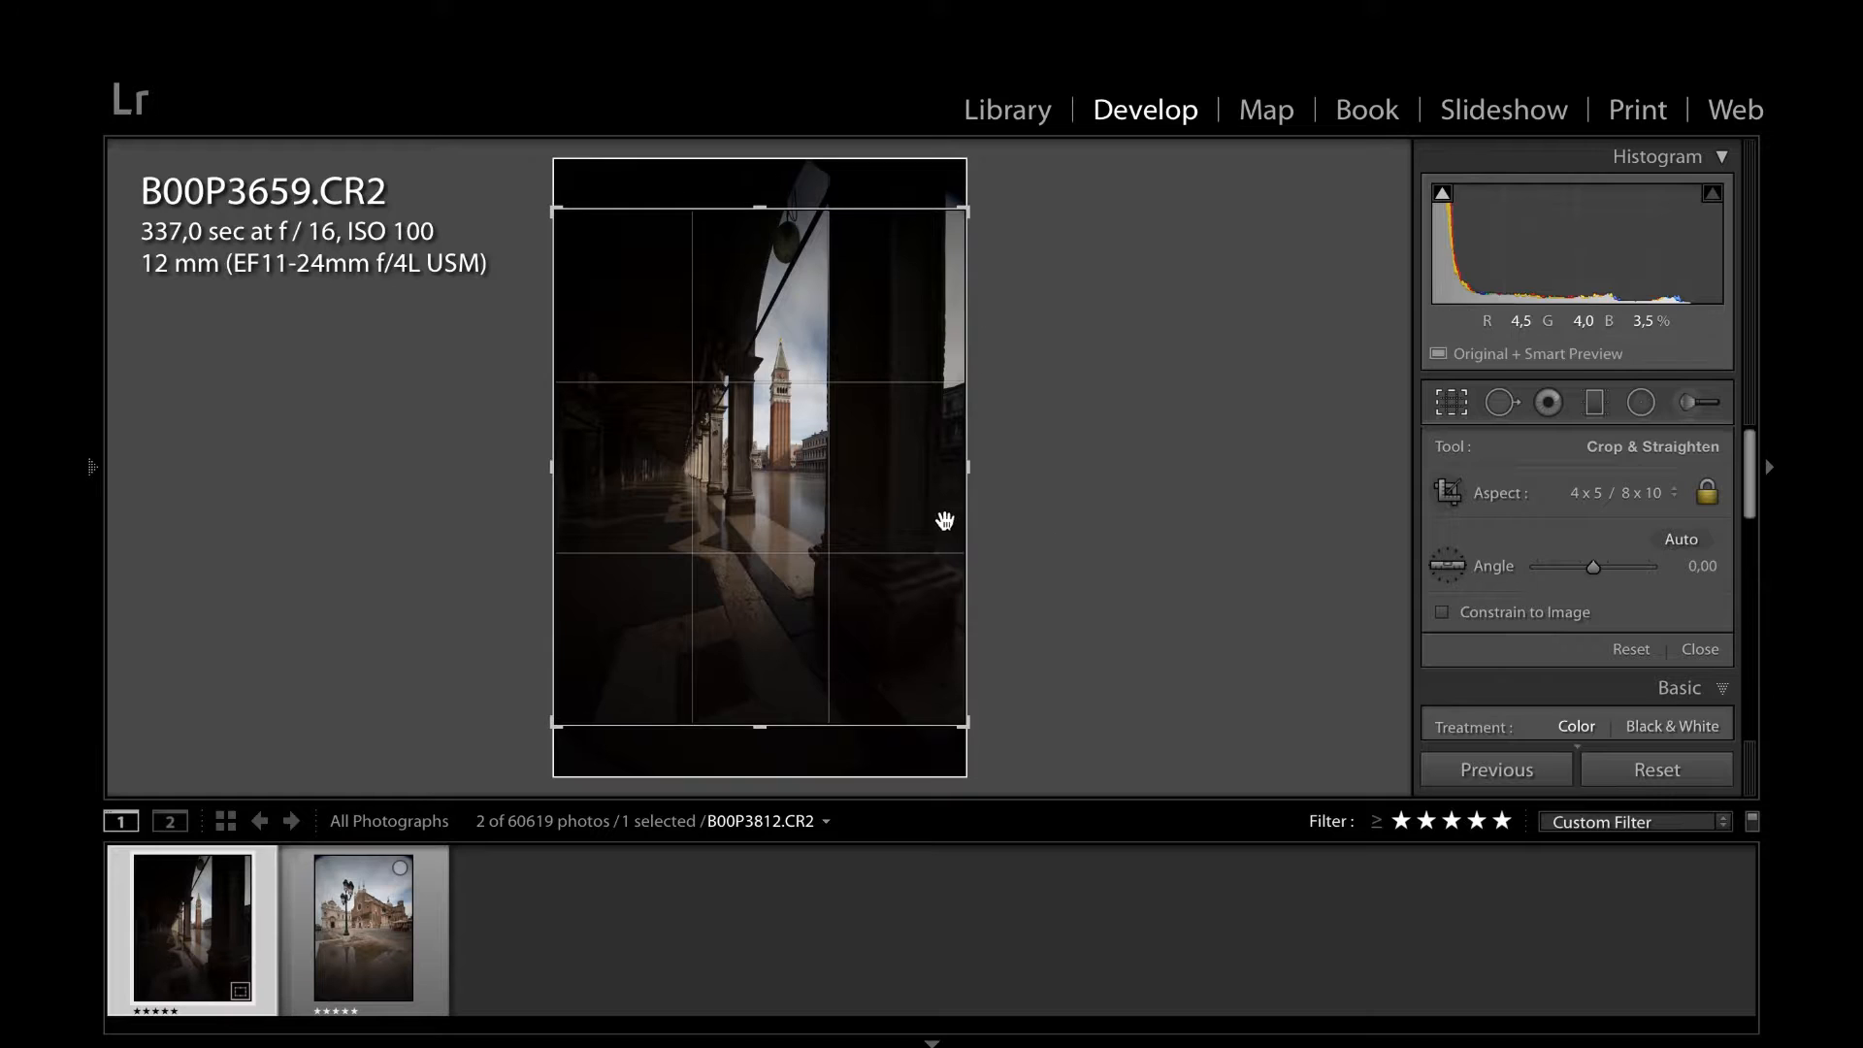
left_click_drag(969, 465, 947, 468)
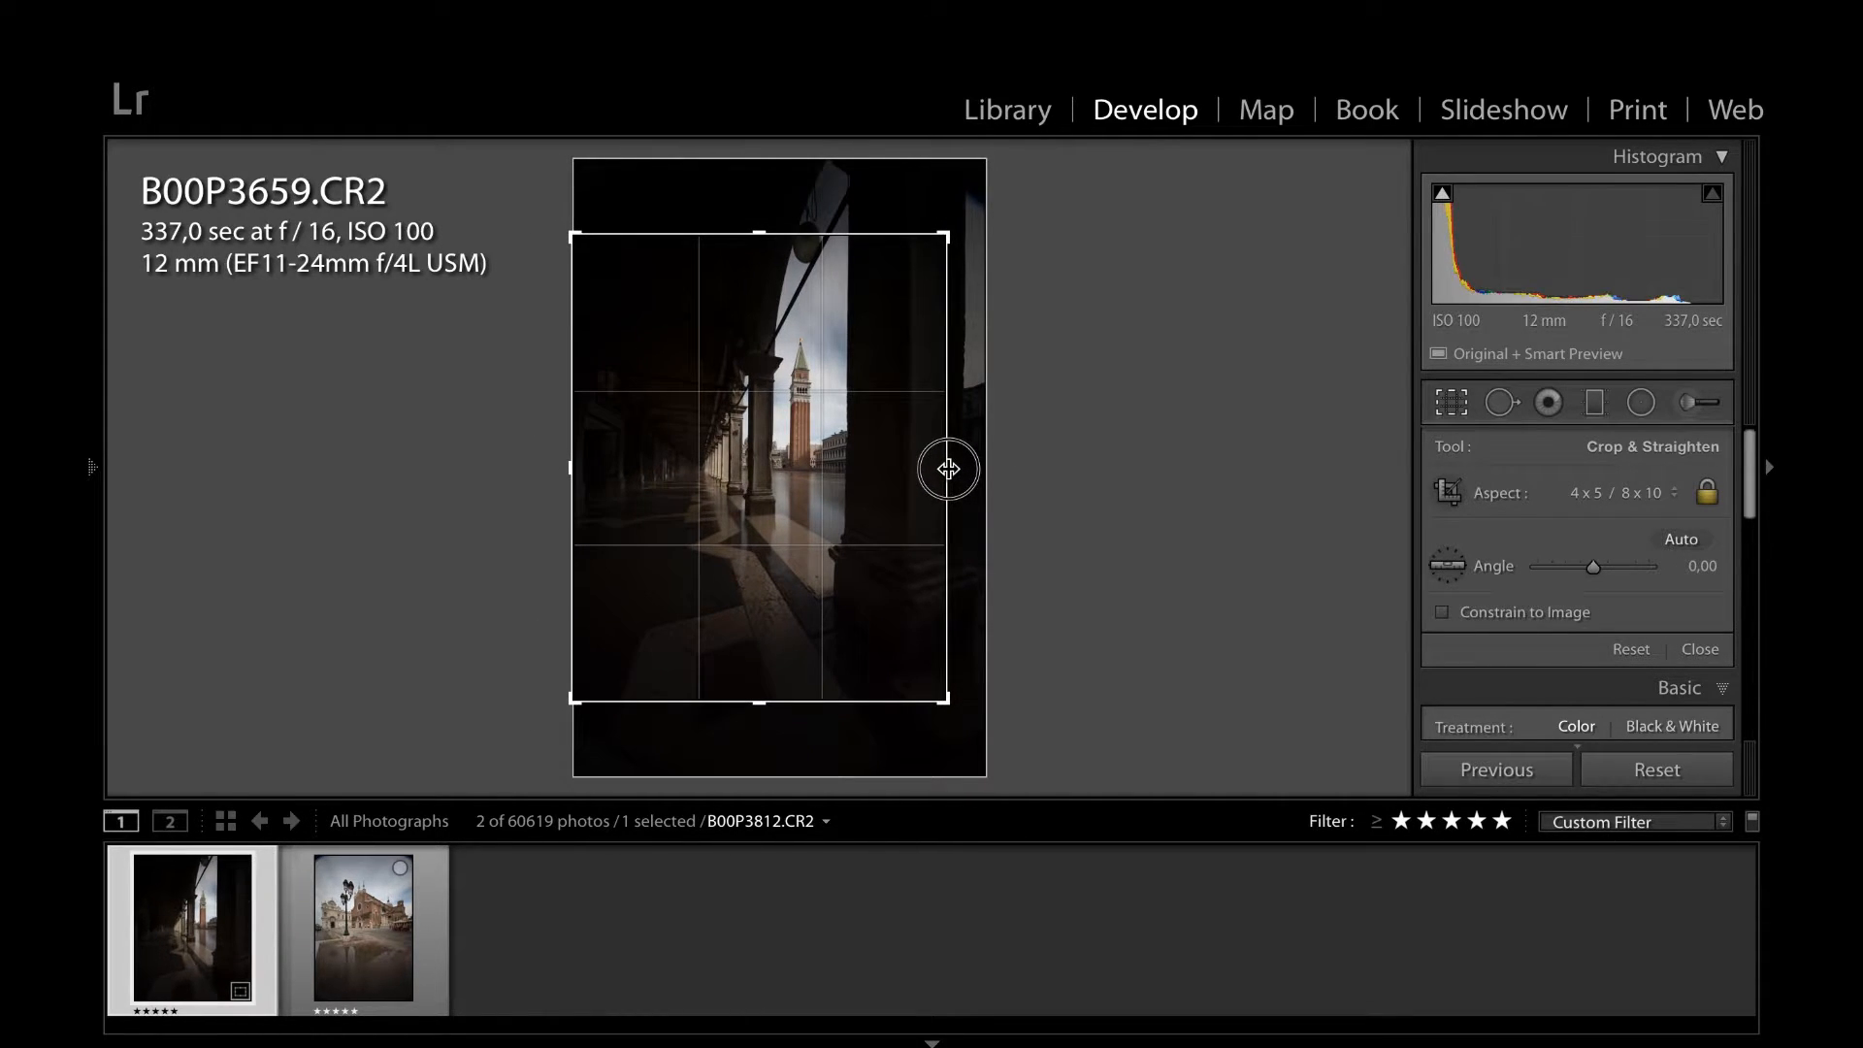
left_click_drag(762, 482, 762, 538)
key("Return")
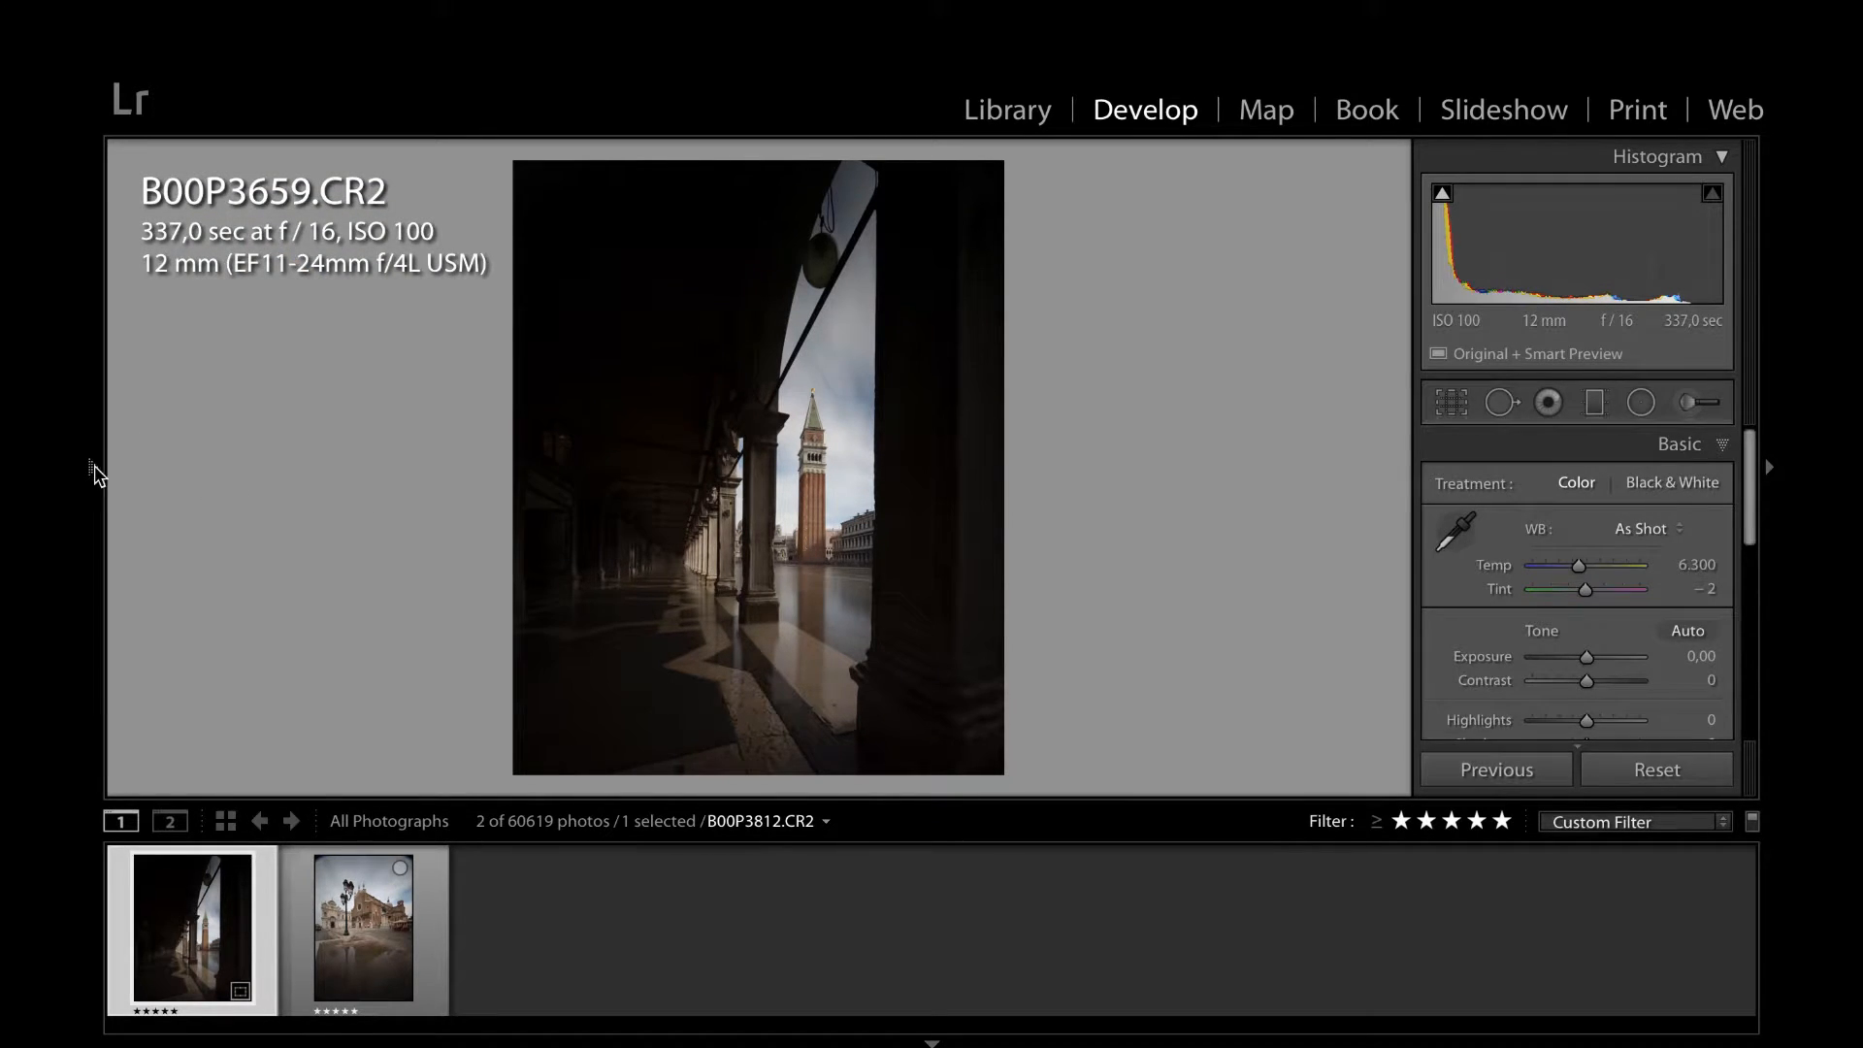
Apply the "BNW 0 expoused 2" preset from the MIMO BNW folder to the arcade photo
mouse_move(94, 474)
left_click(89, 468)
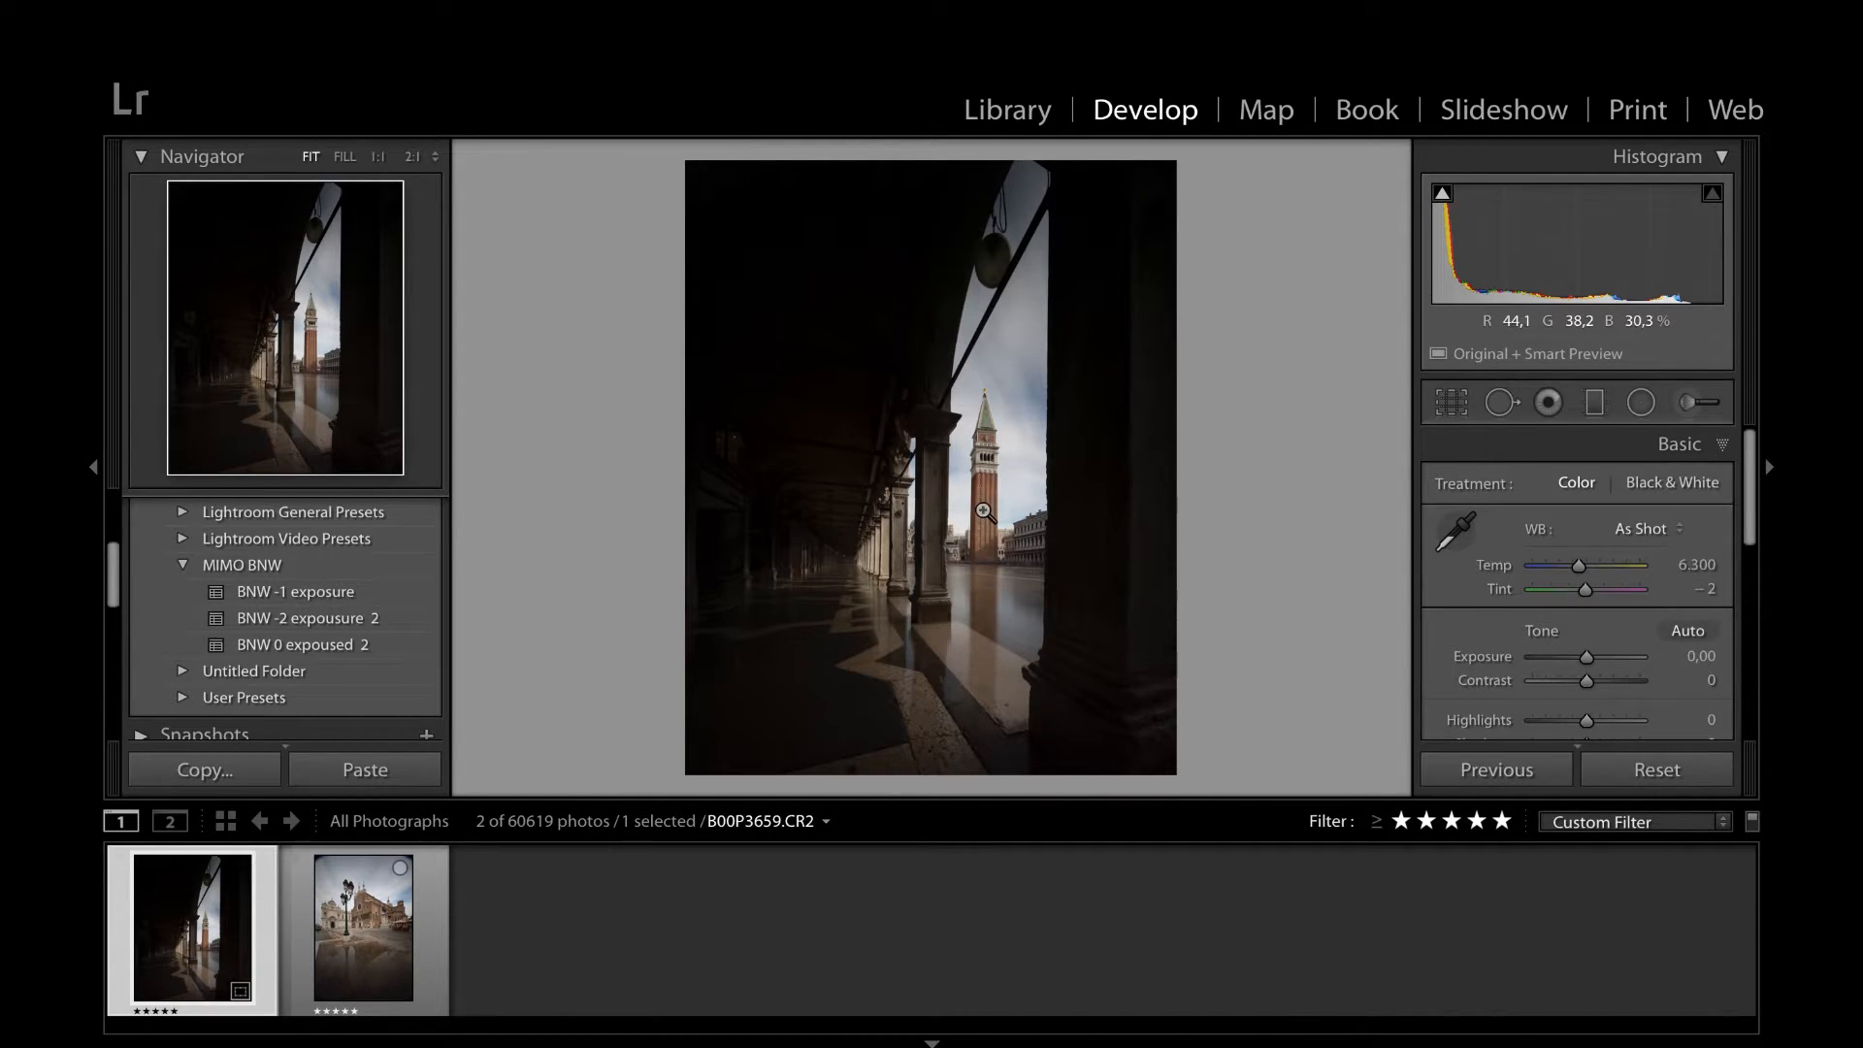
mouse_move(391, 645)
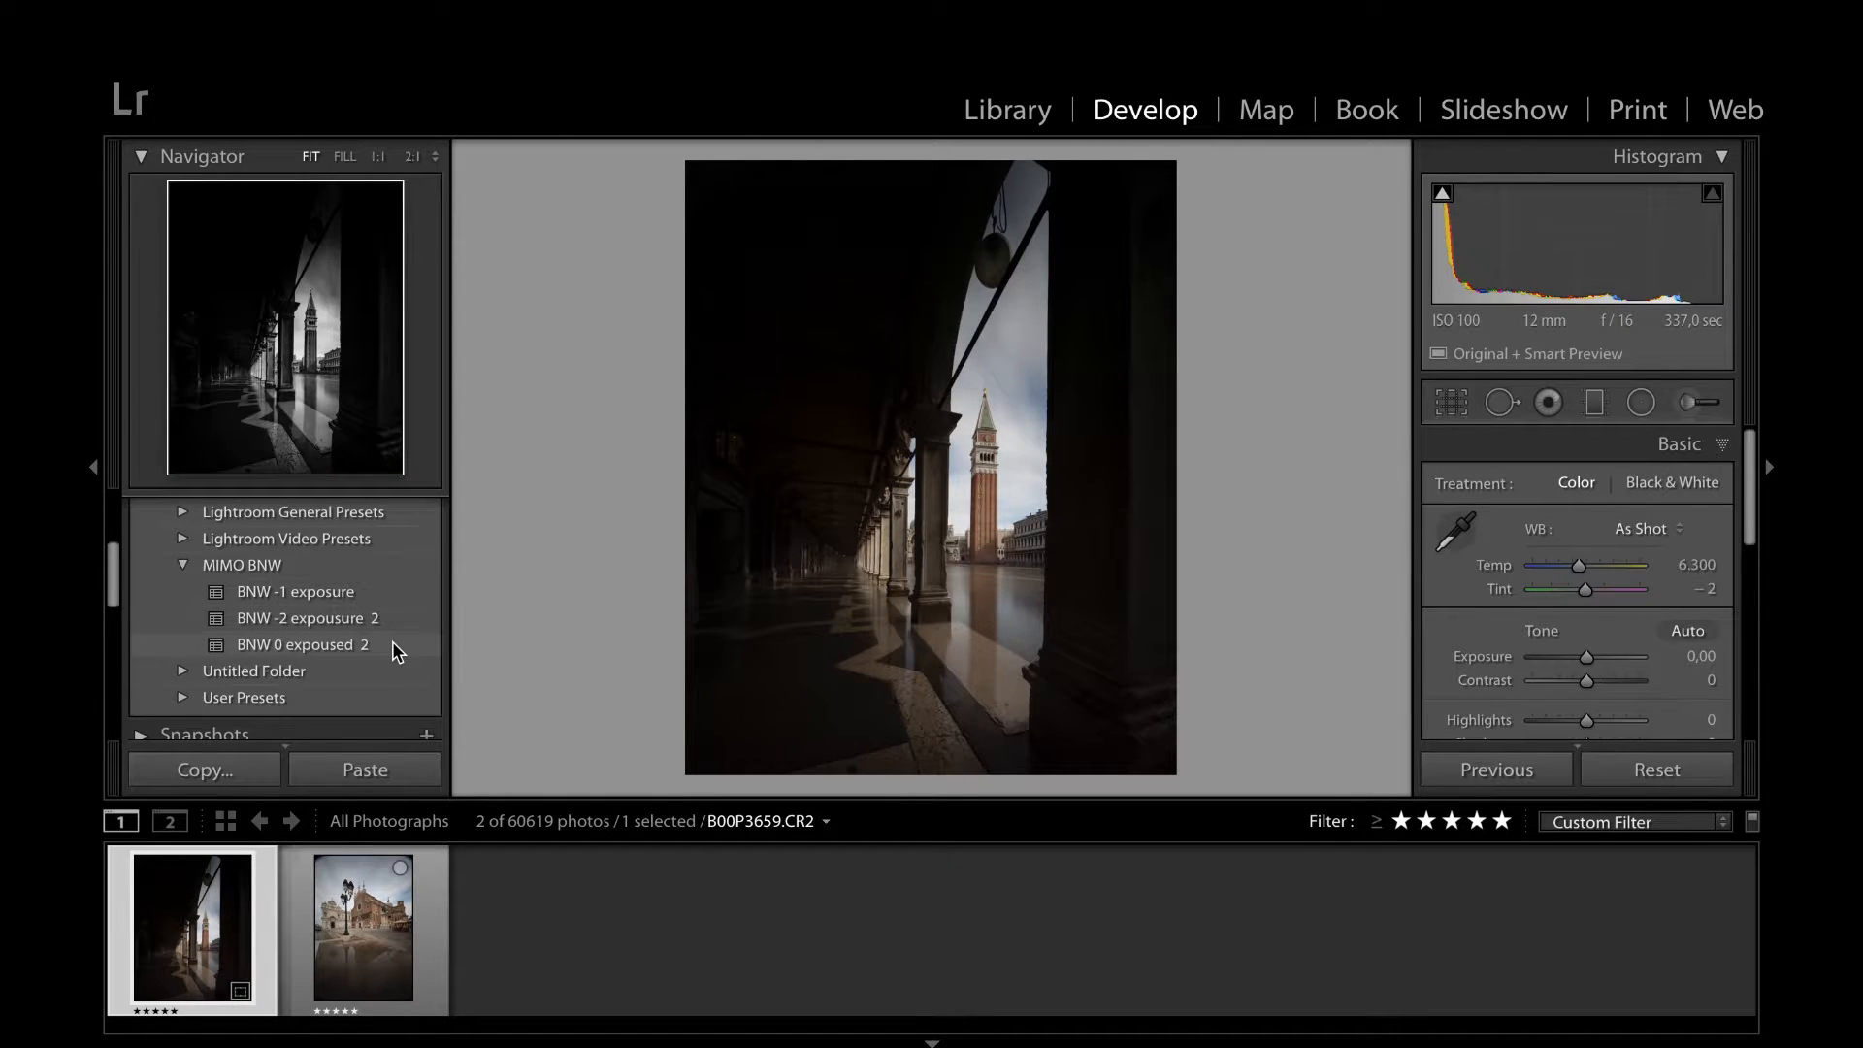
left_click(393, 645)
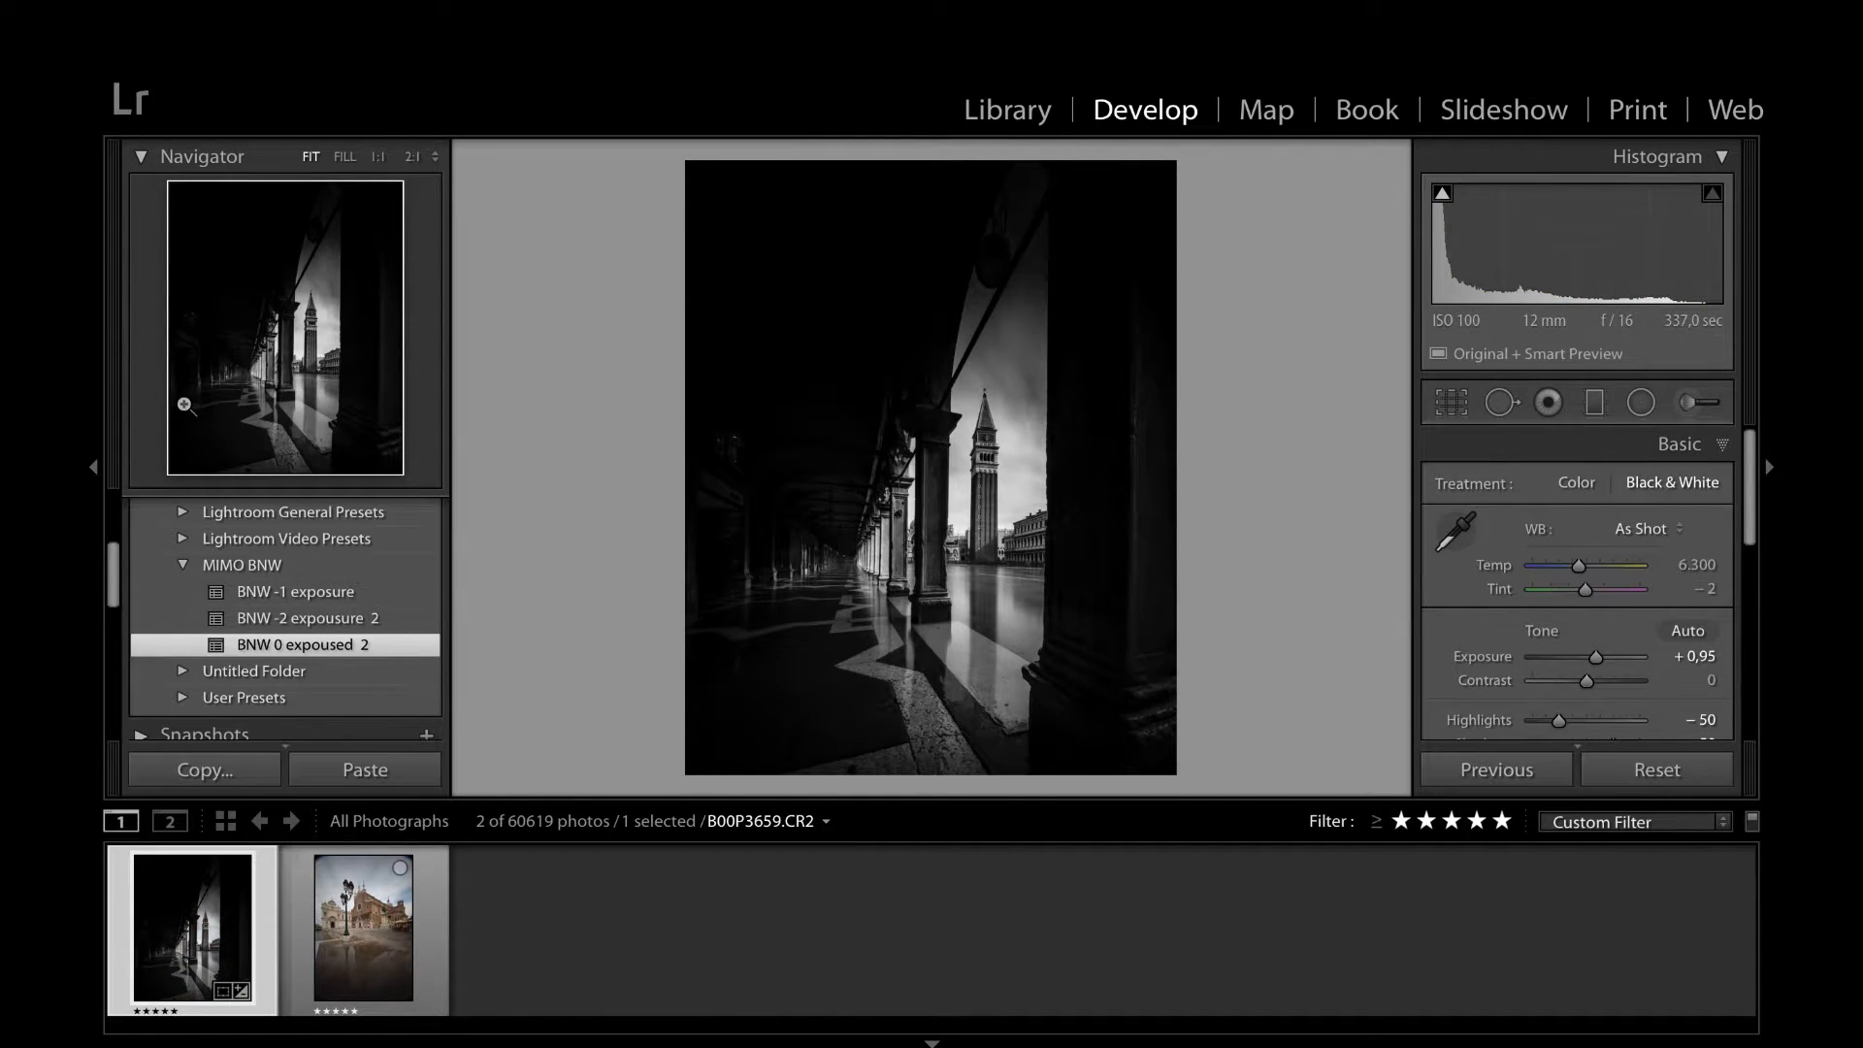
left_click(93, 467)
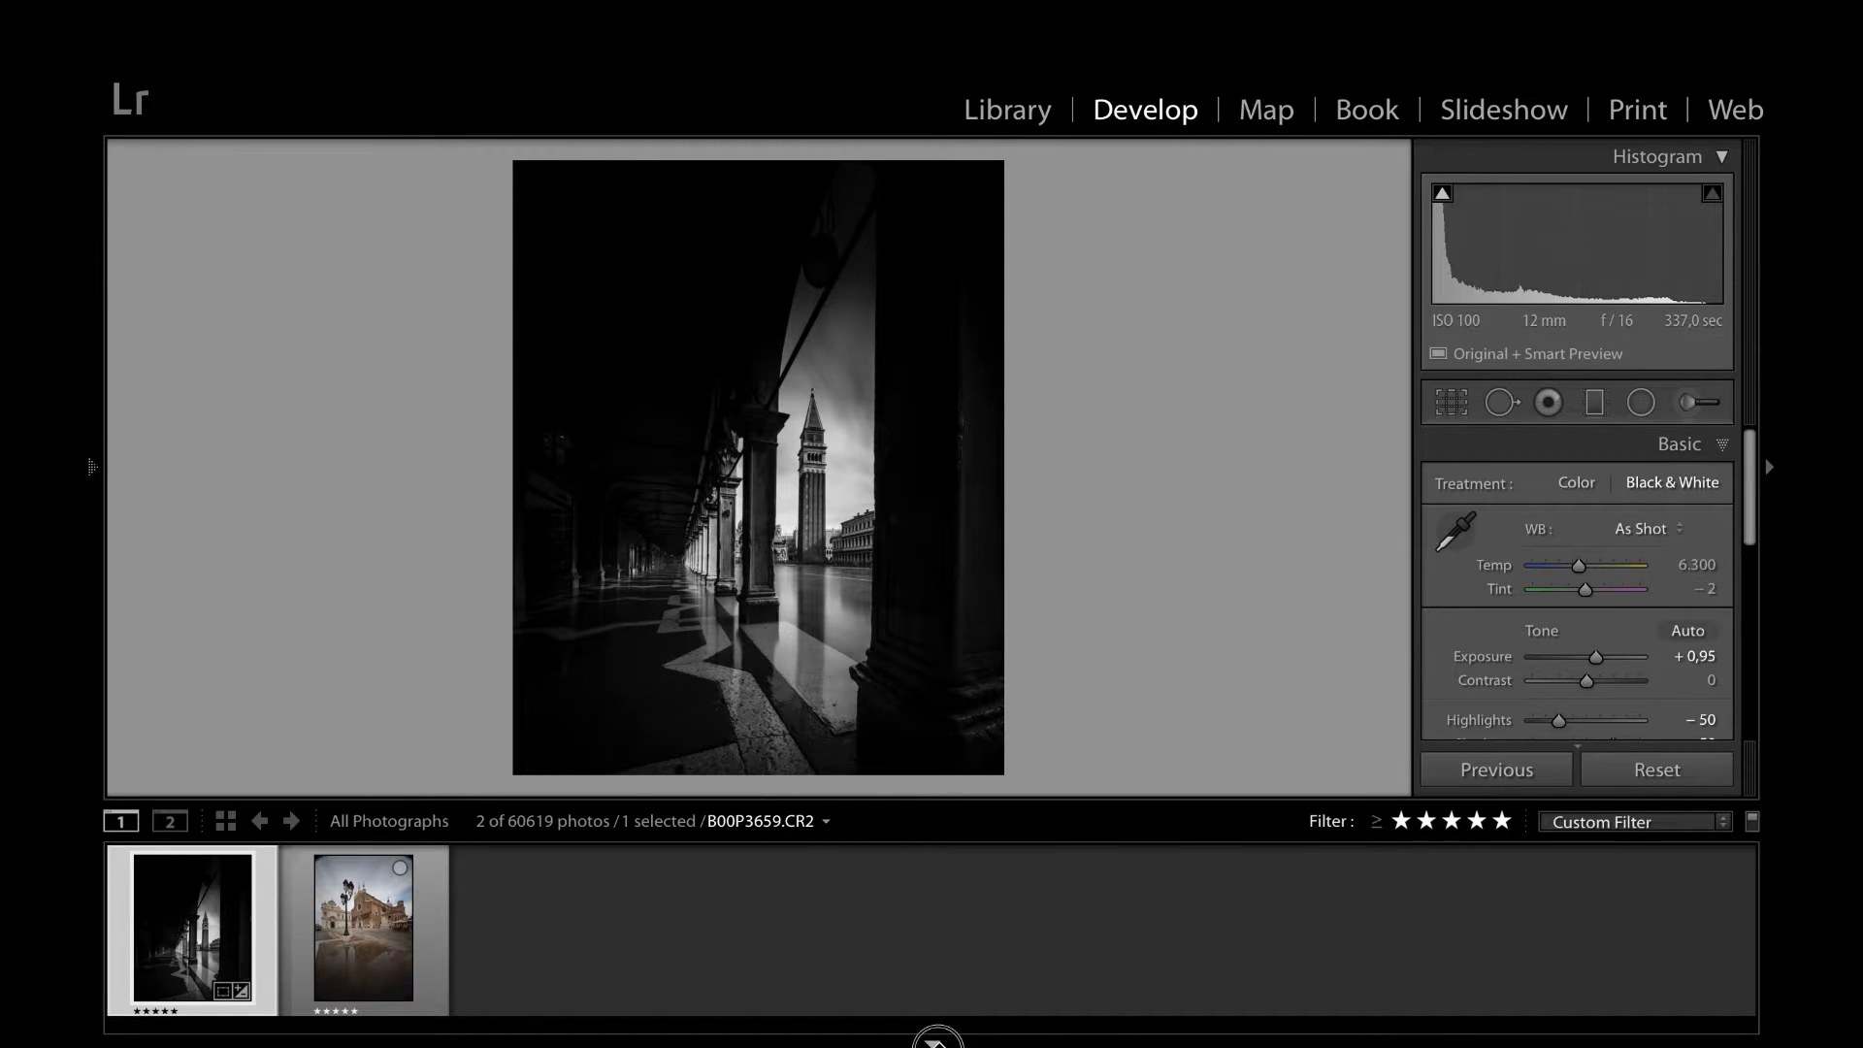
Enlarge the photo by hiding the filmstrip, and set Exposure to +1,65 and Whites to +41 using the clipping preview
left_click(931, 1042)
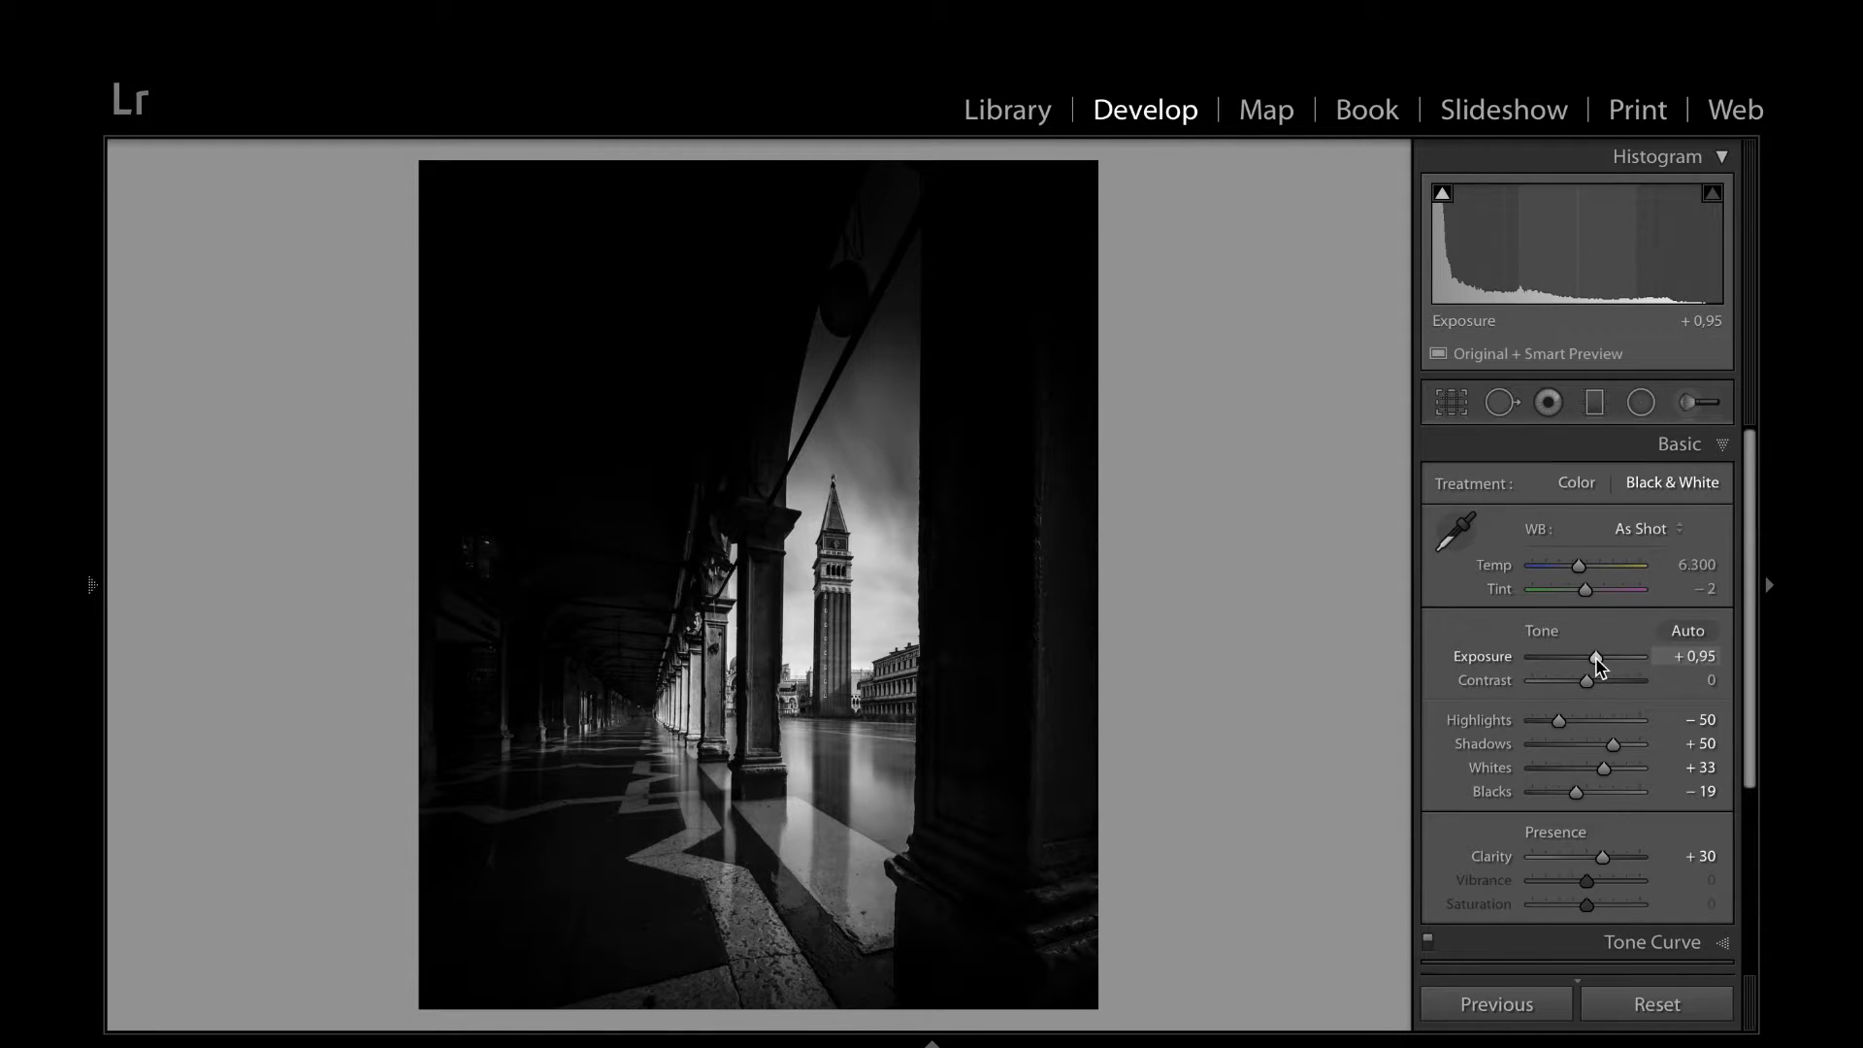
left_click_drag(1595, 657, 1607, 665)
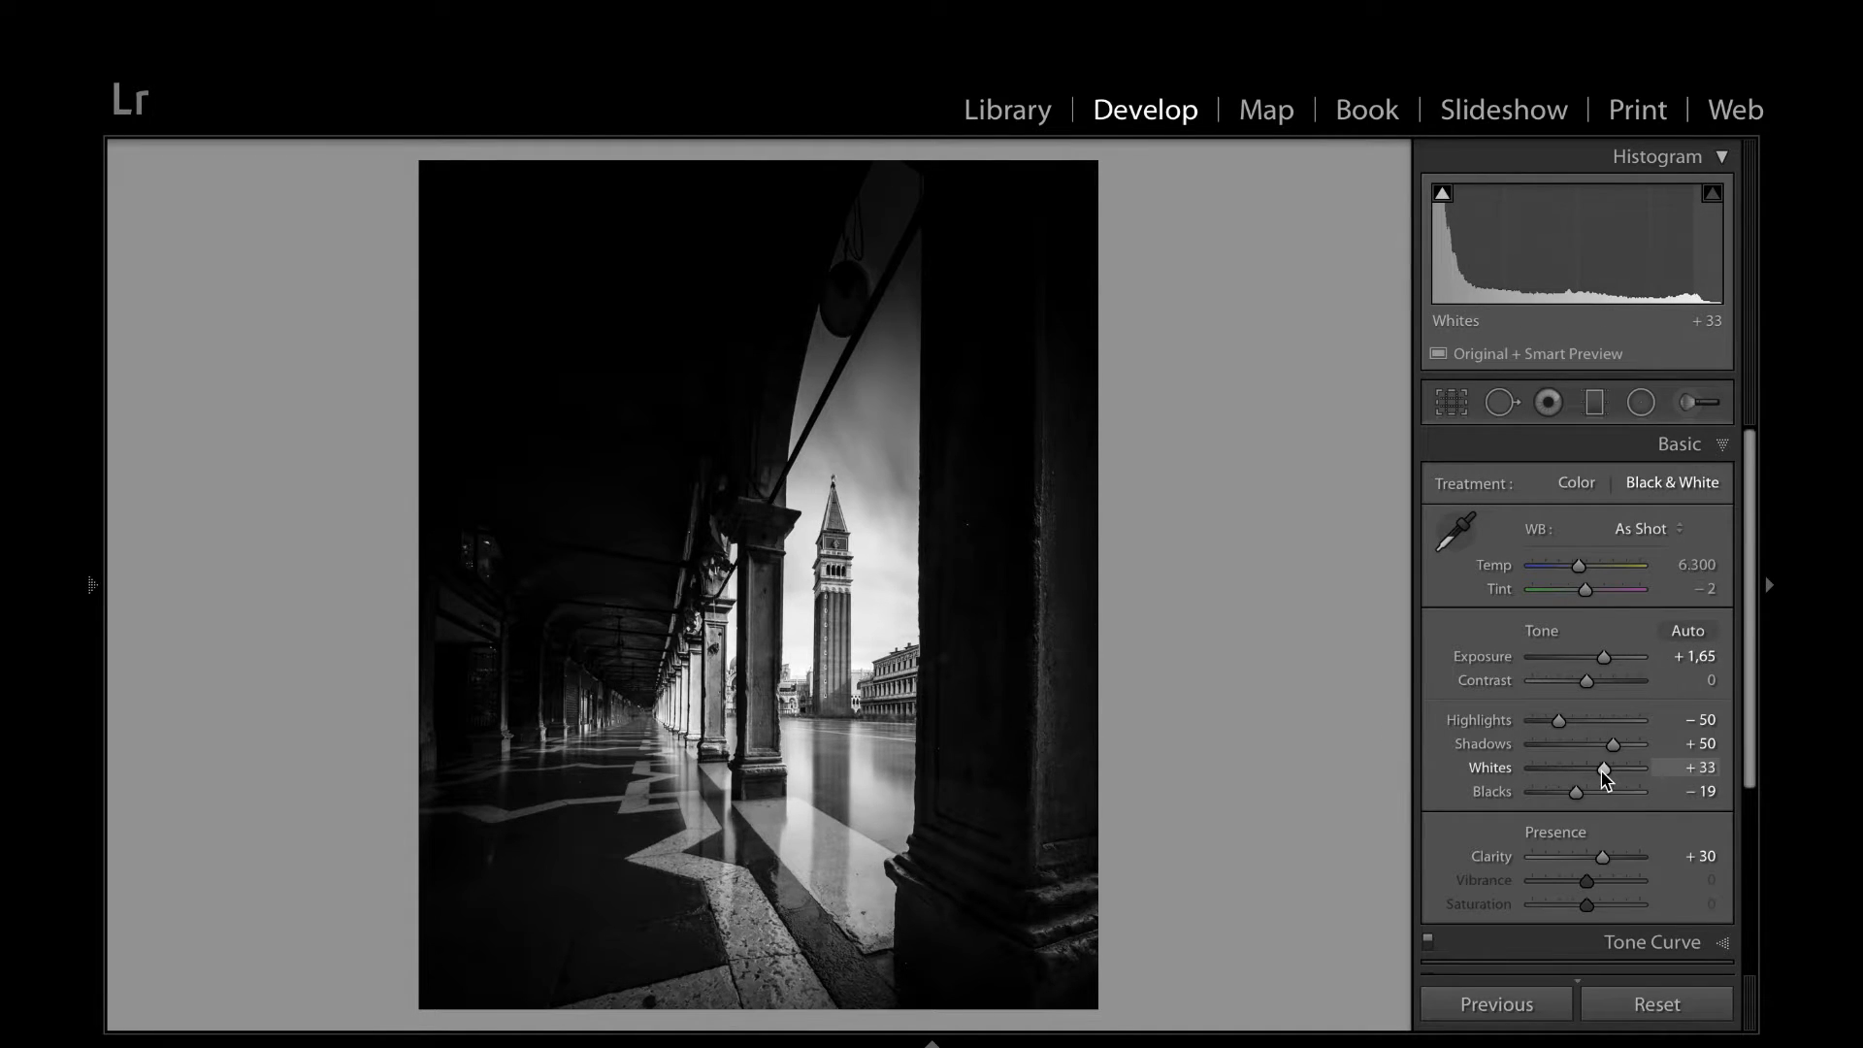
key("alt")
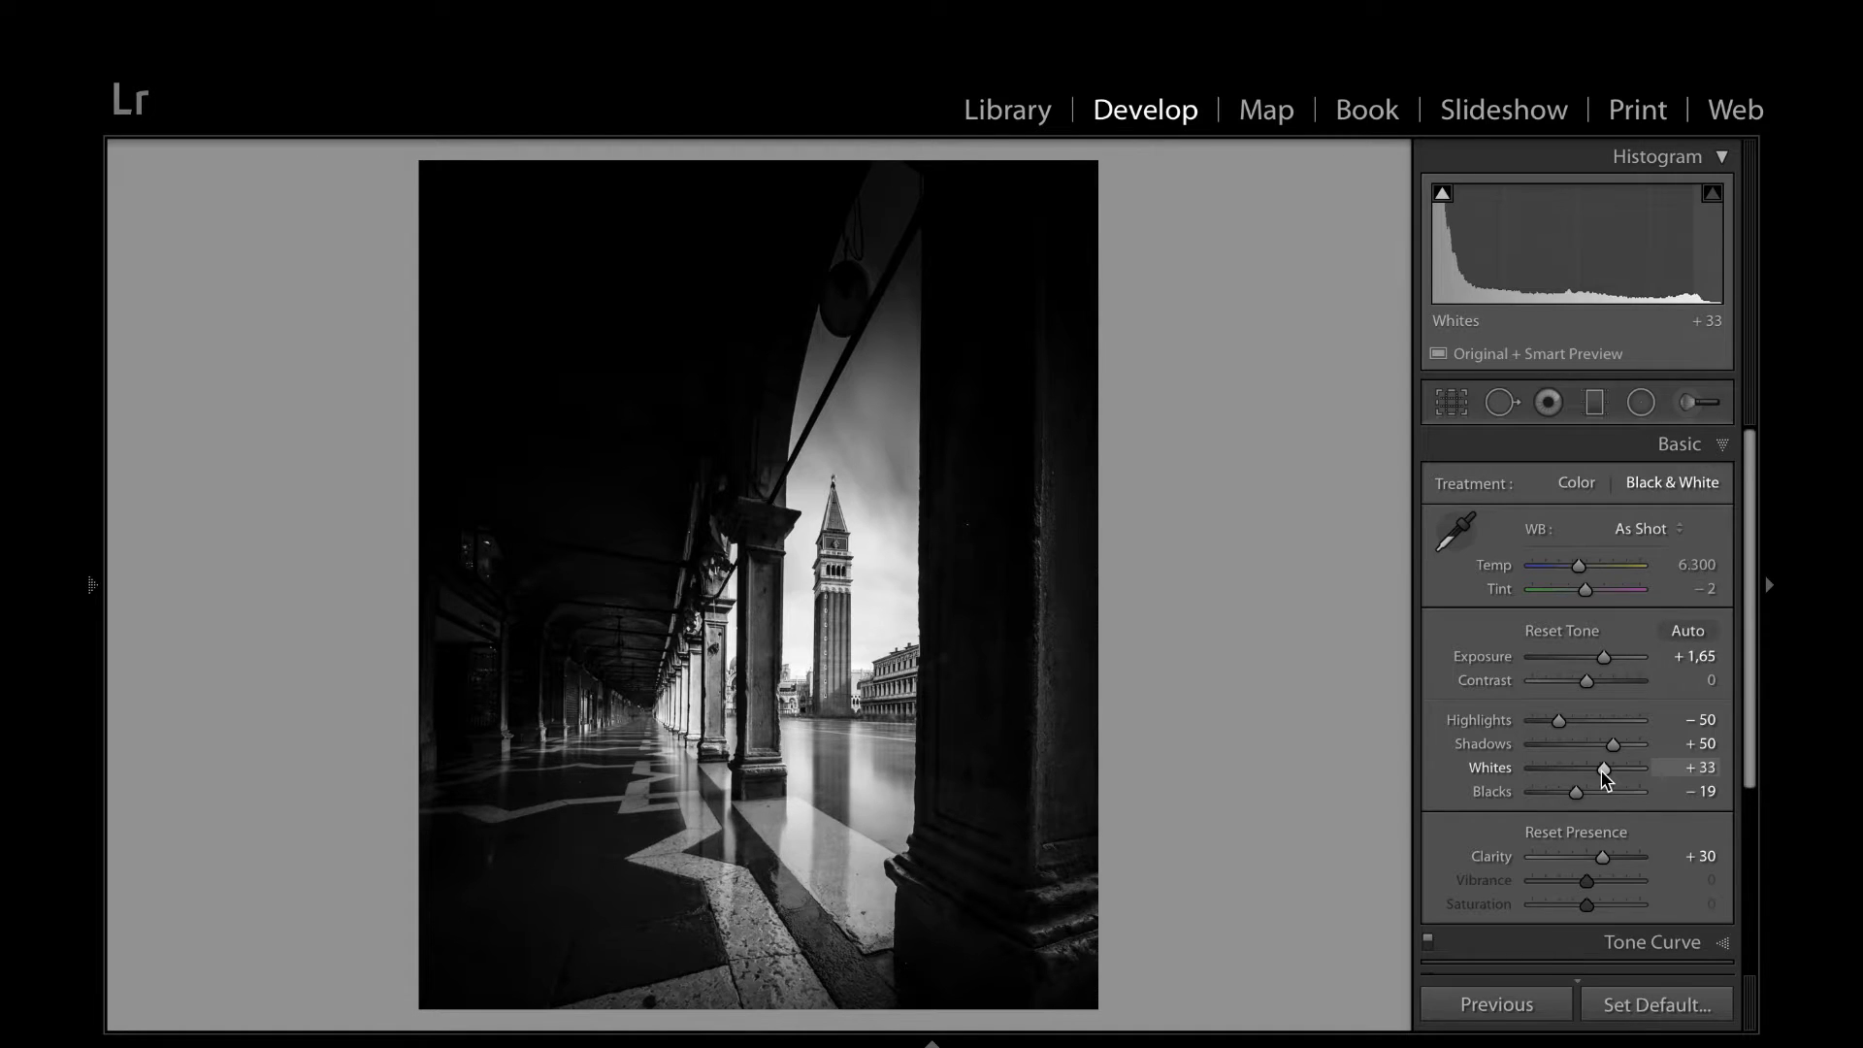
left_click_drag(1603, 776, 1612, 778)
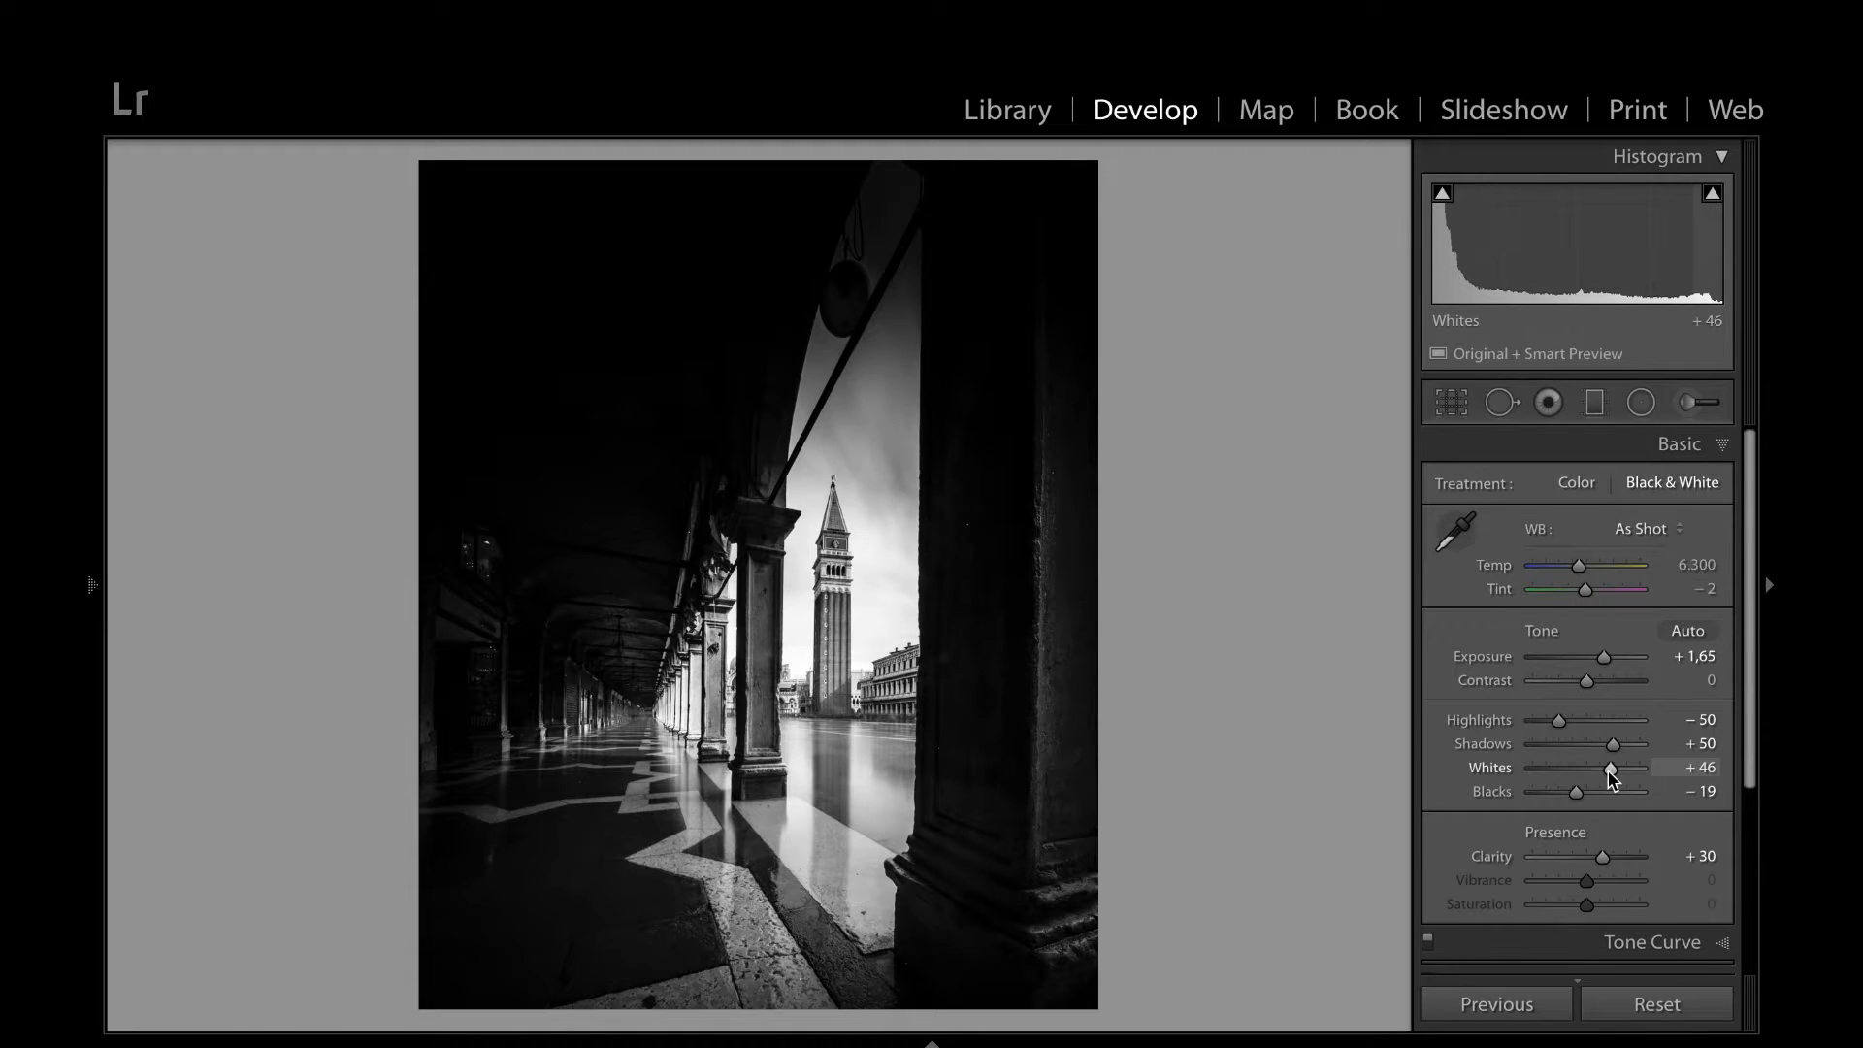
key("alt")
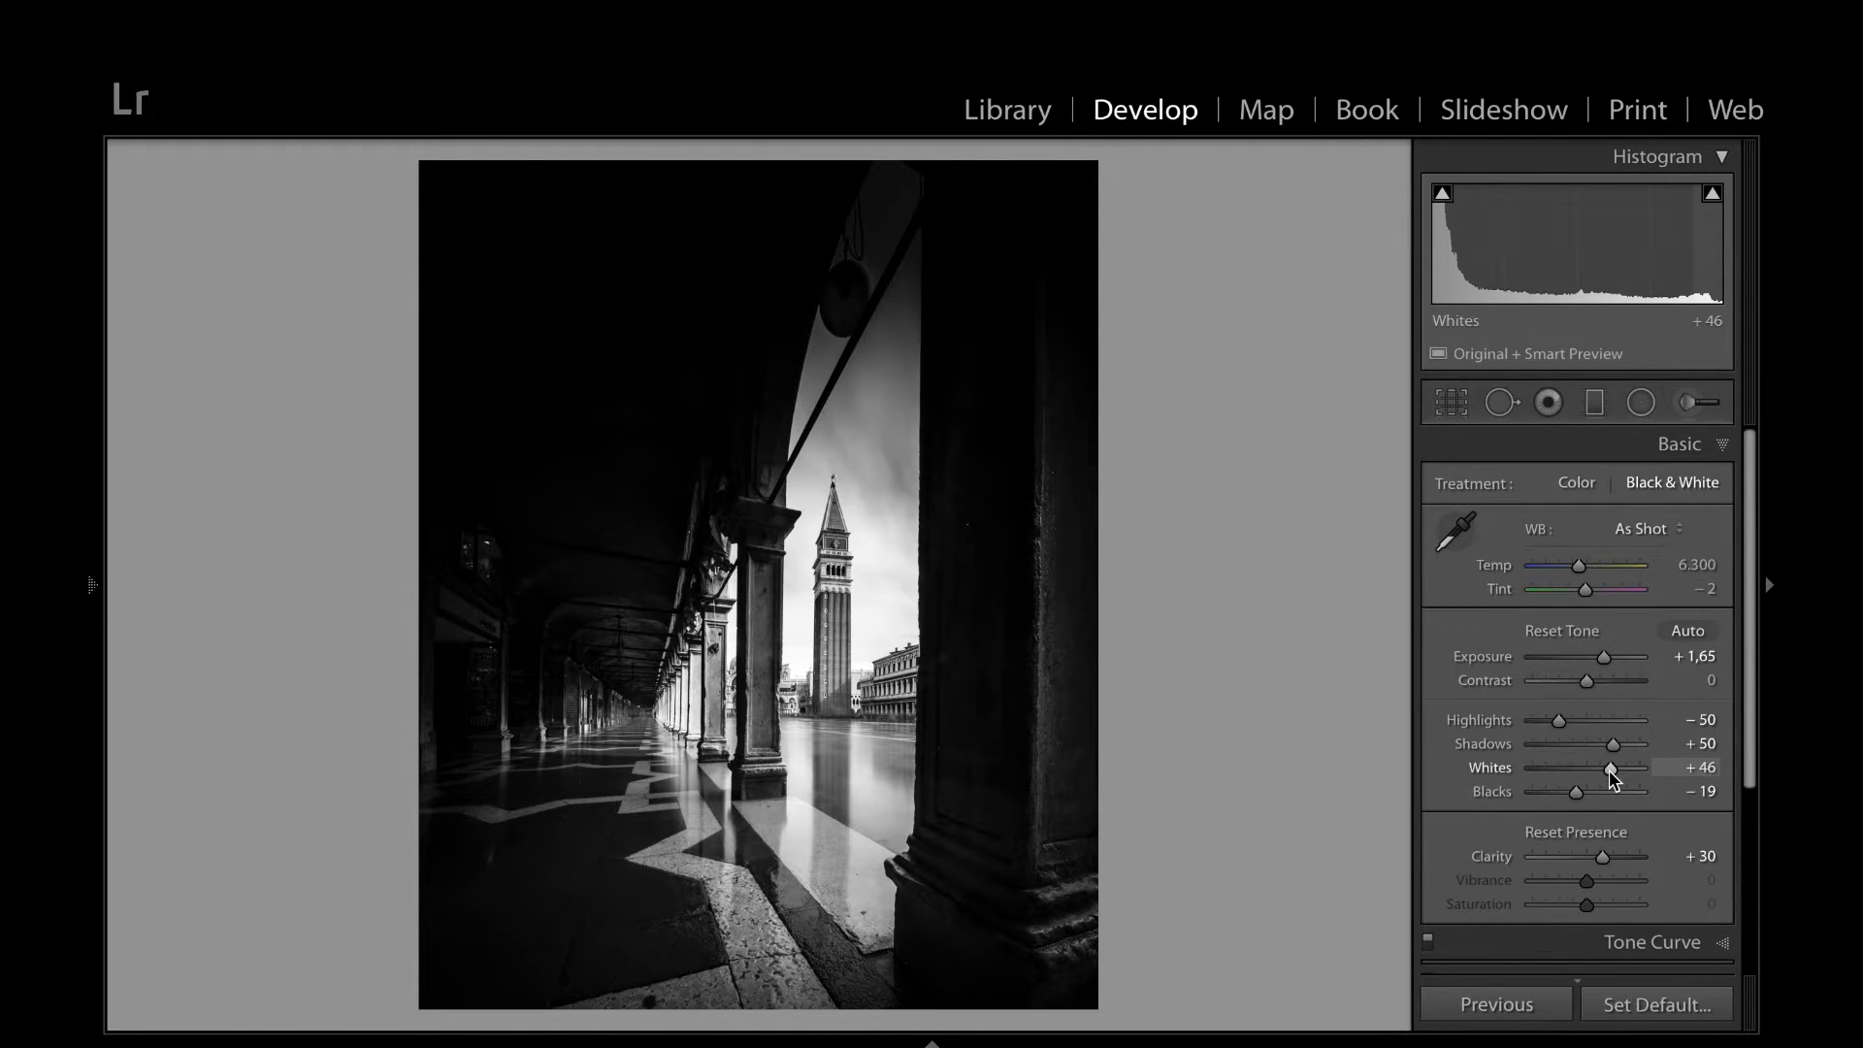
left_click_drag(1608, 771, 1607, 770)
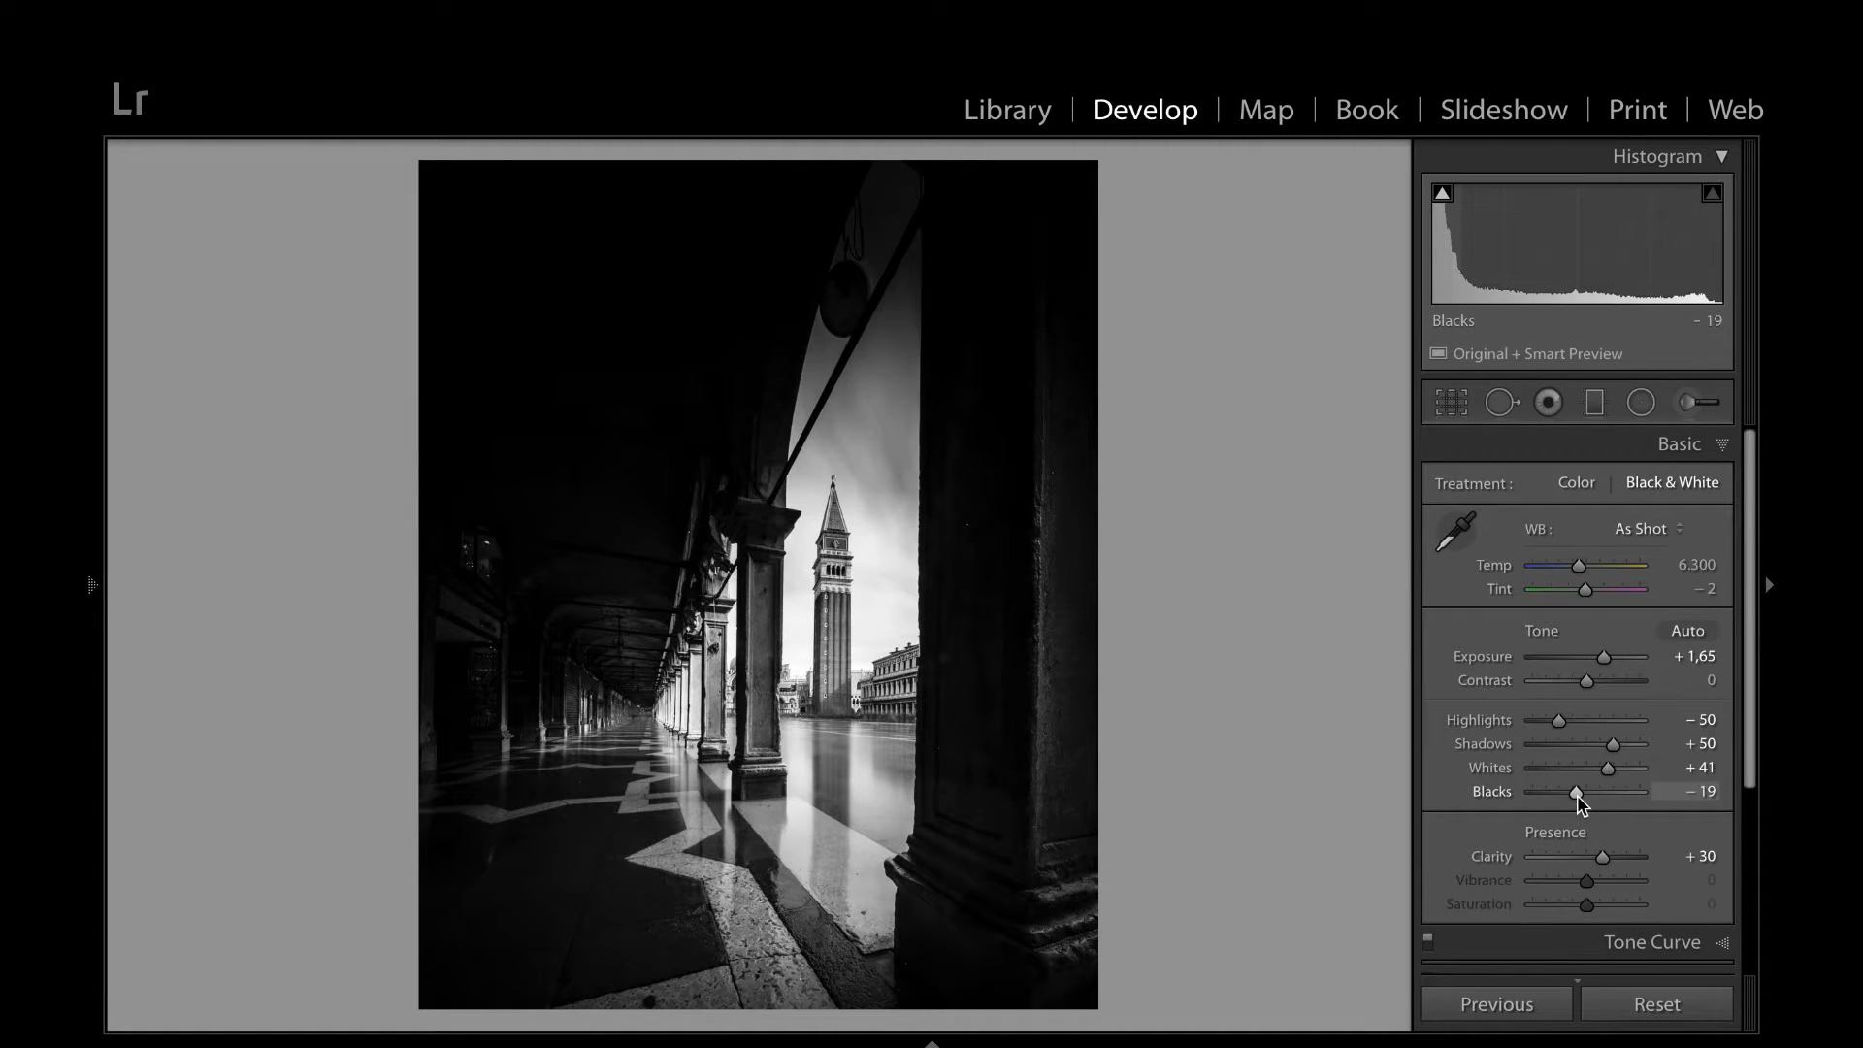
Set Blacks to +20 and review the photo with the surroundings blacked out and at close zoom
key("alt")
left_click_drag(1576, 794, 1594, 789)
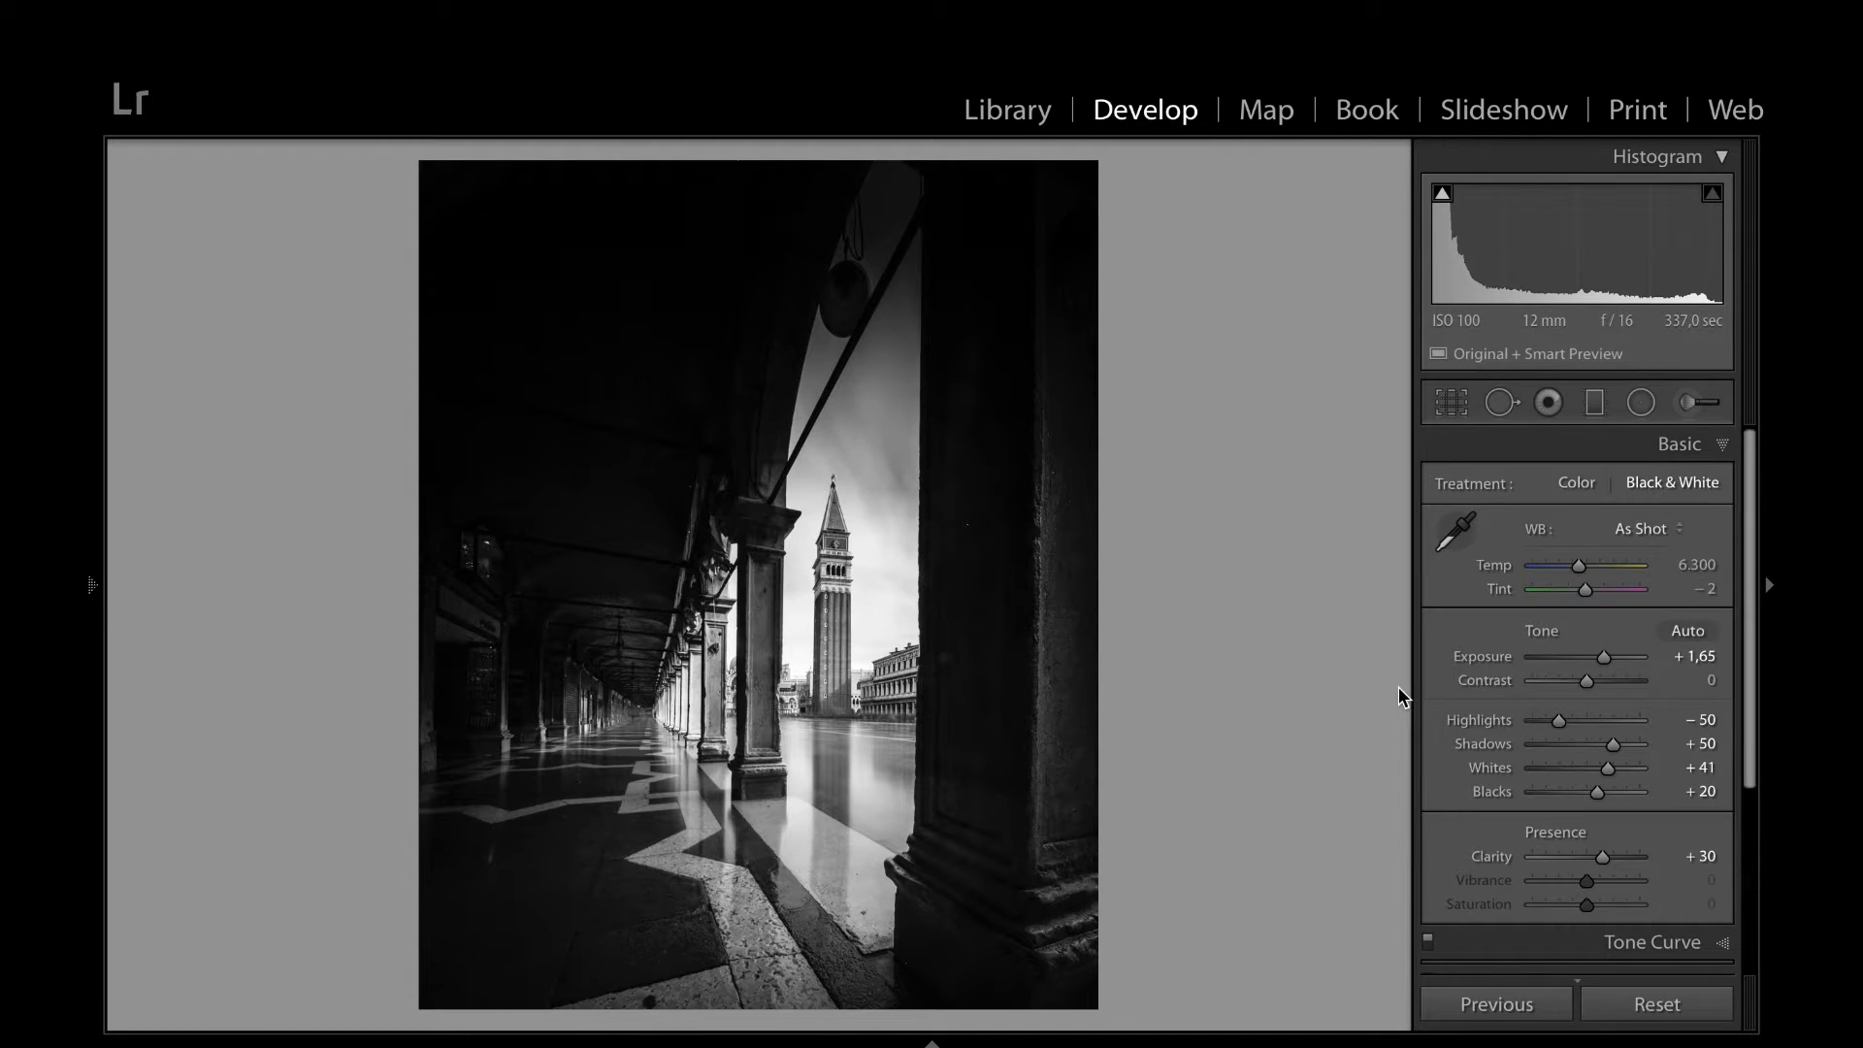
key("l")
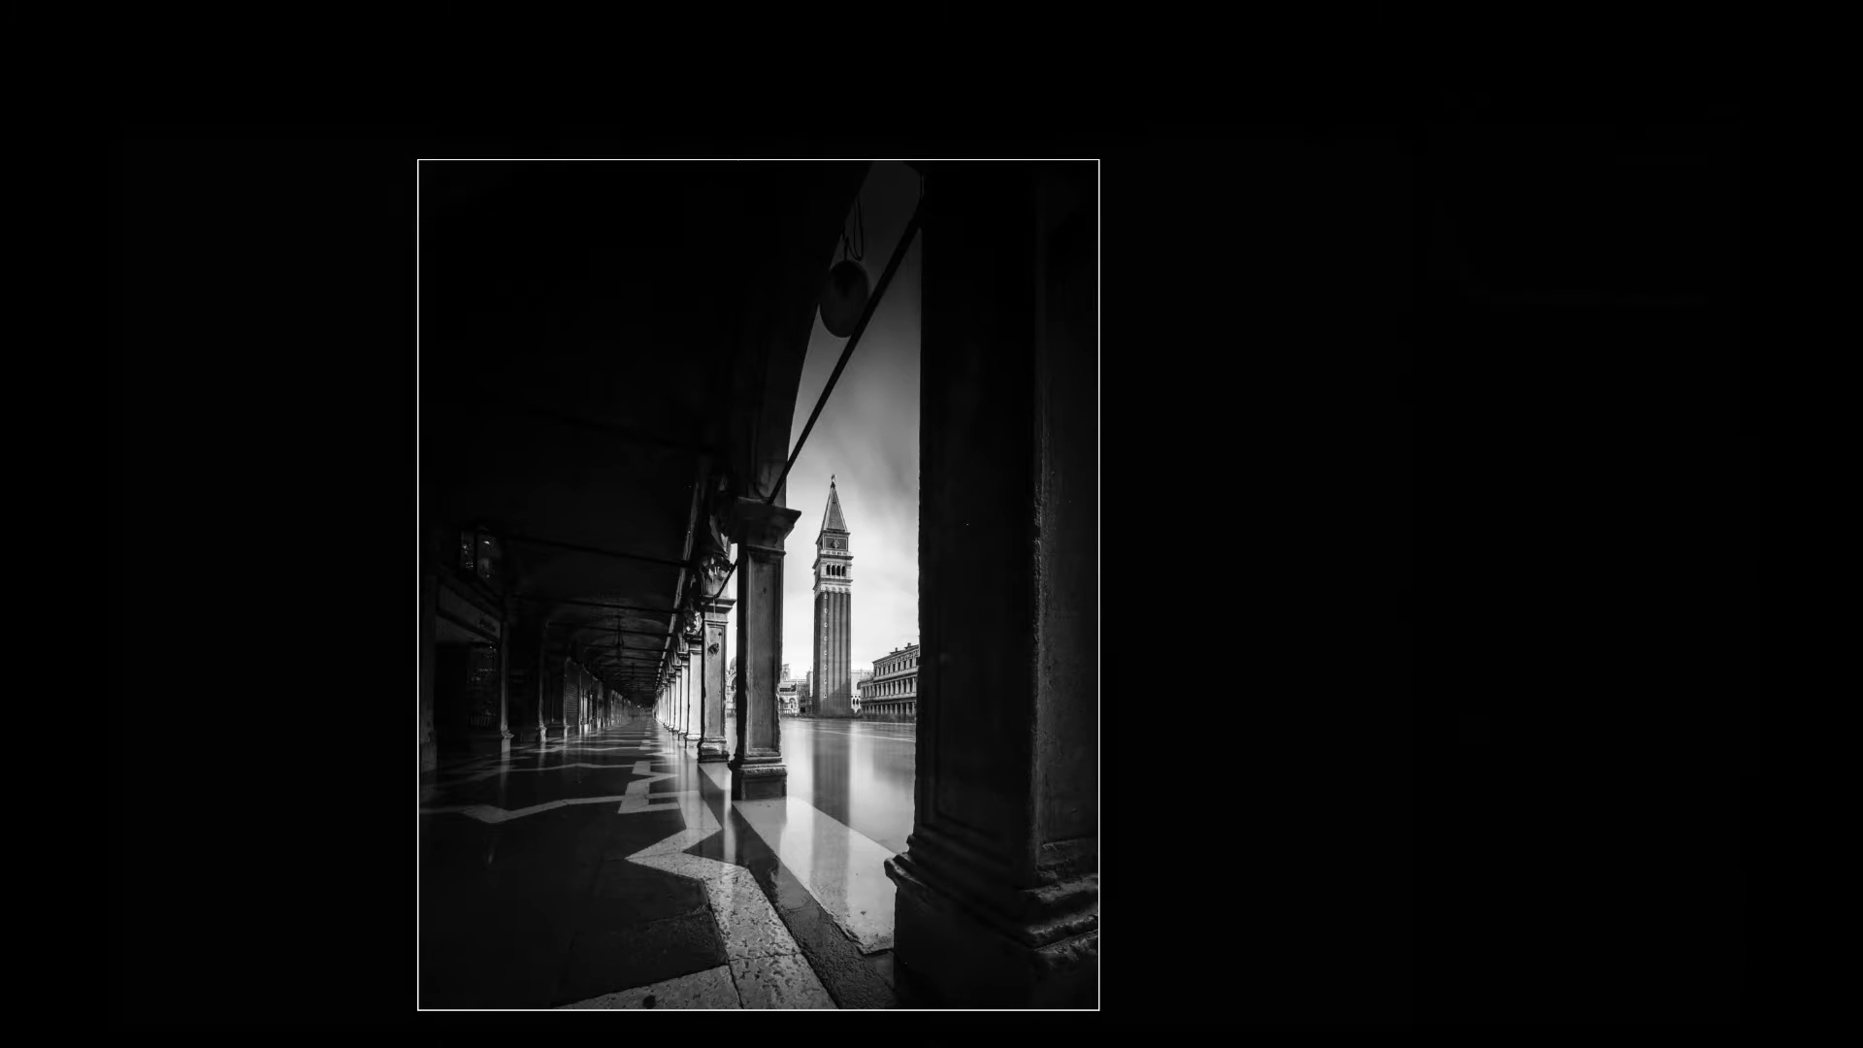
key("l")
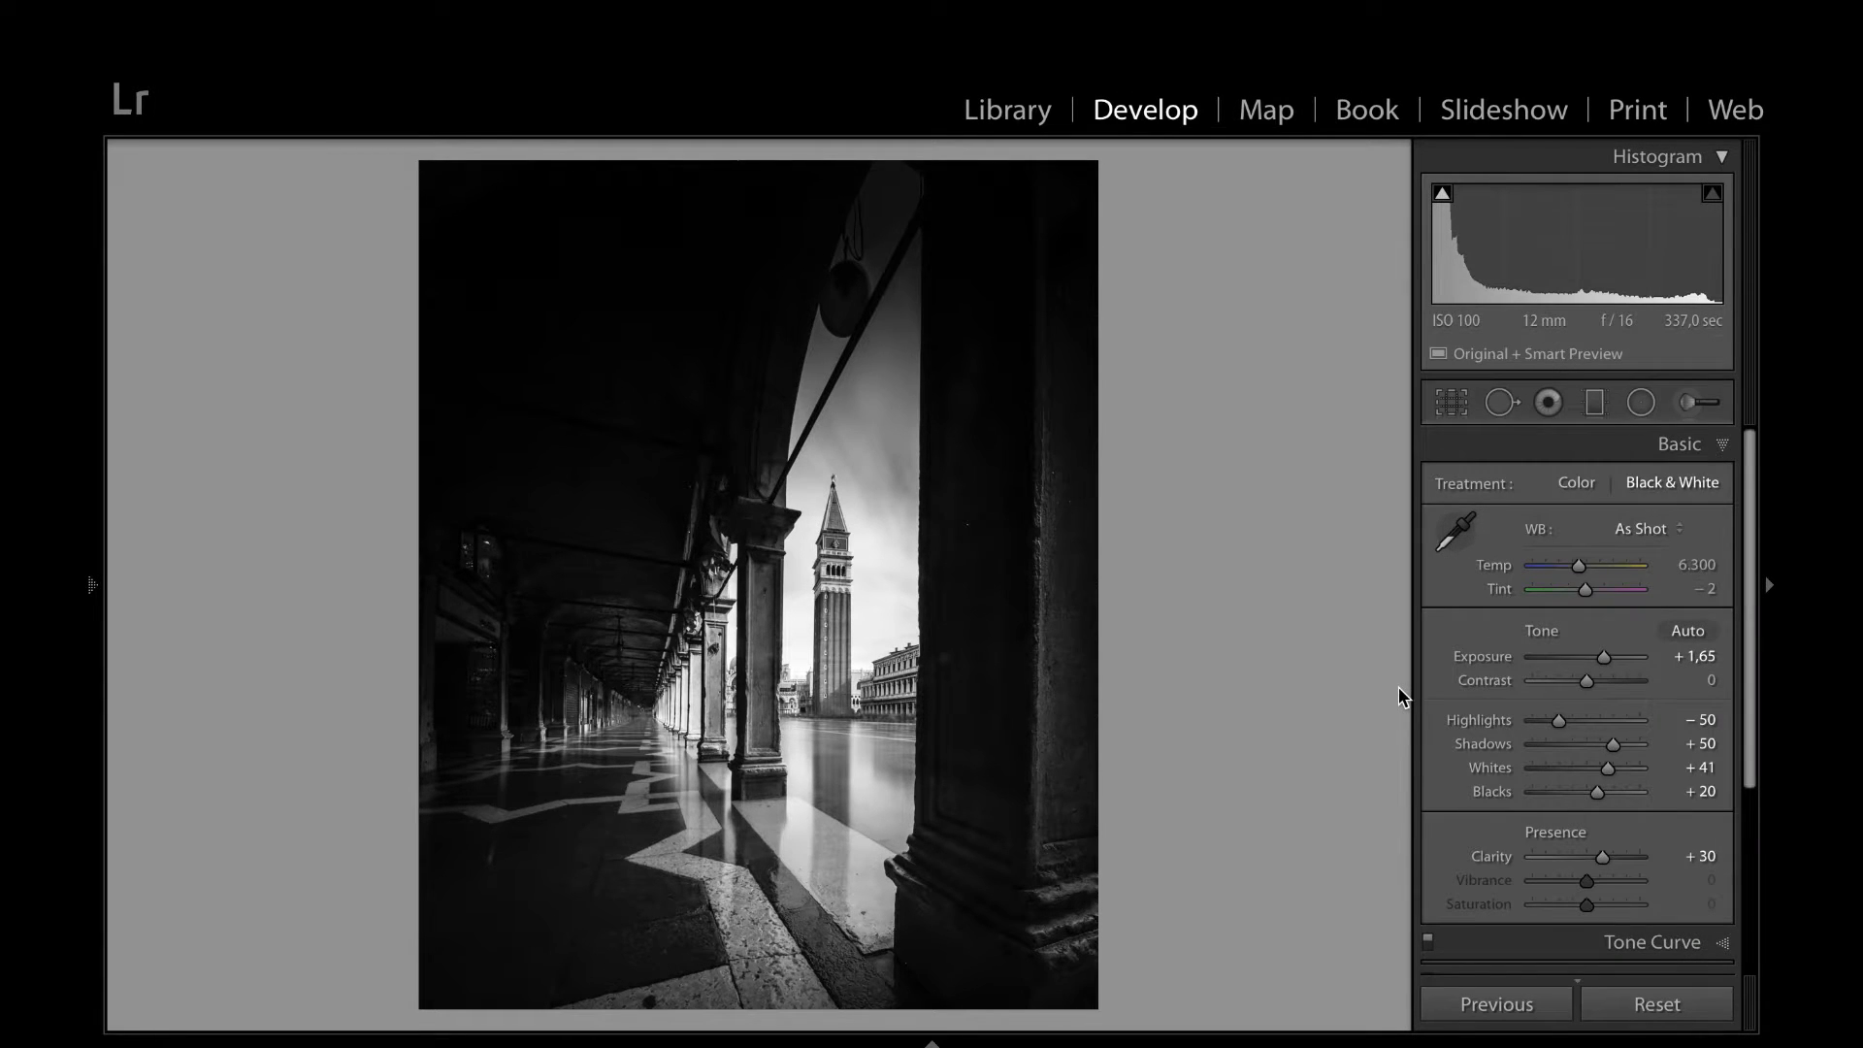
left_click(969, 528)
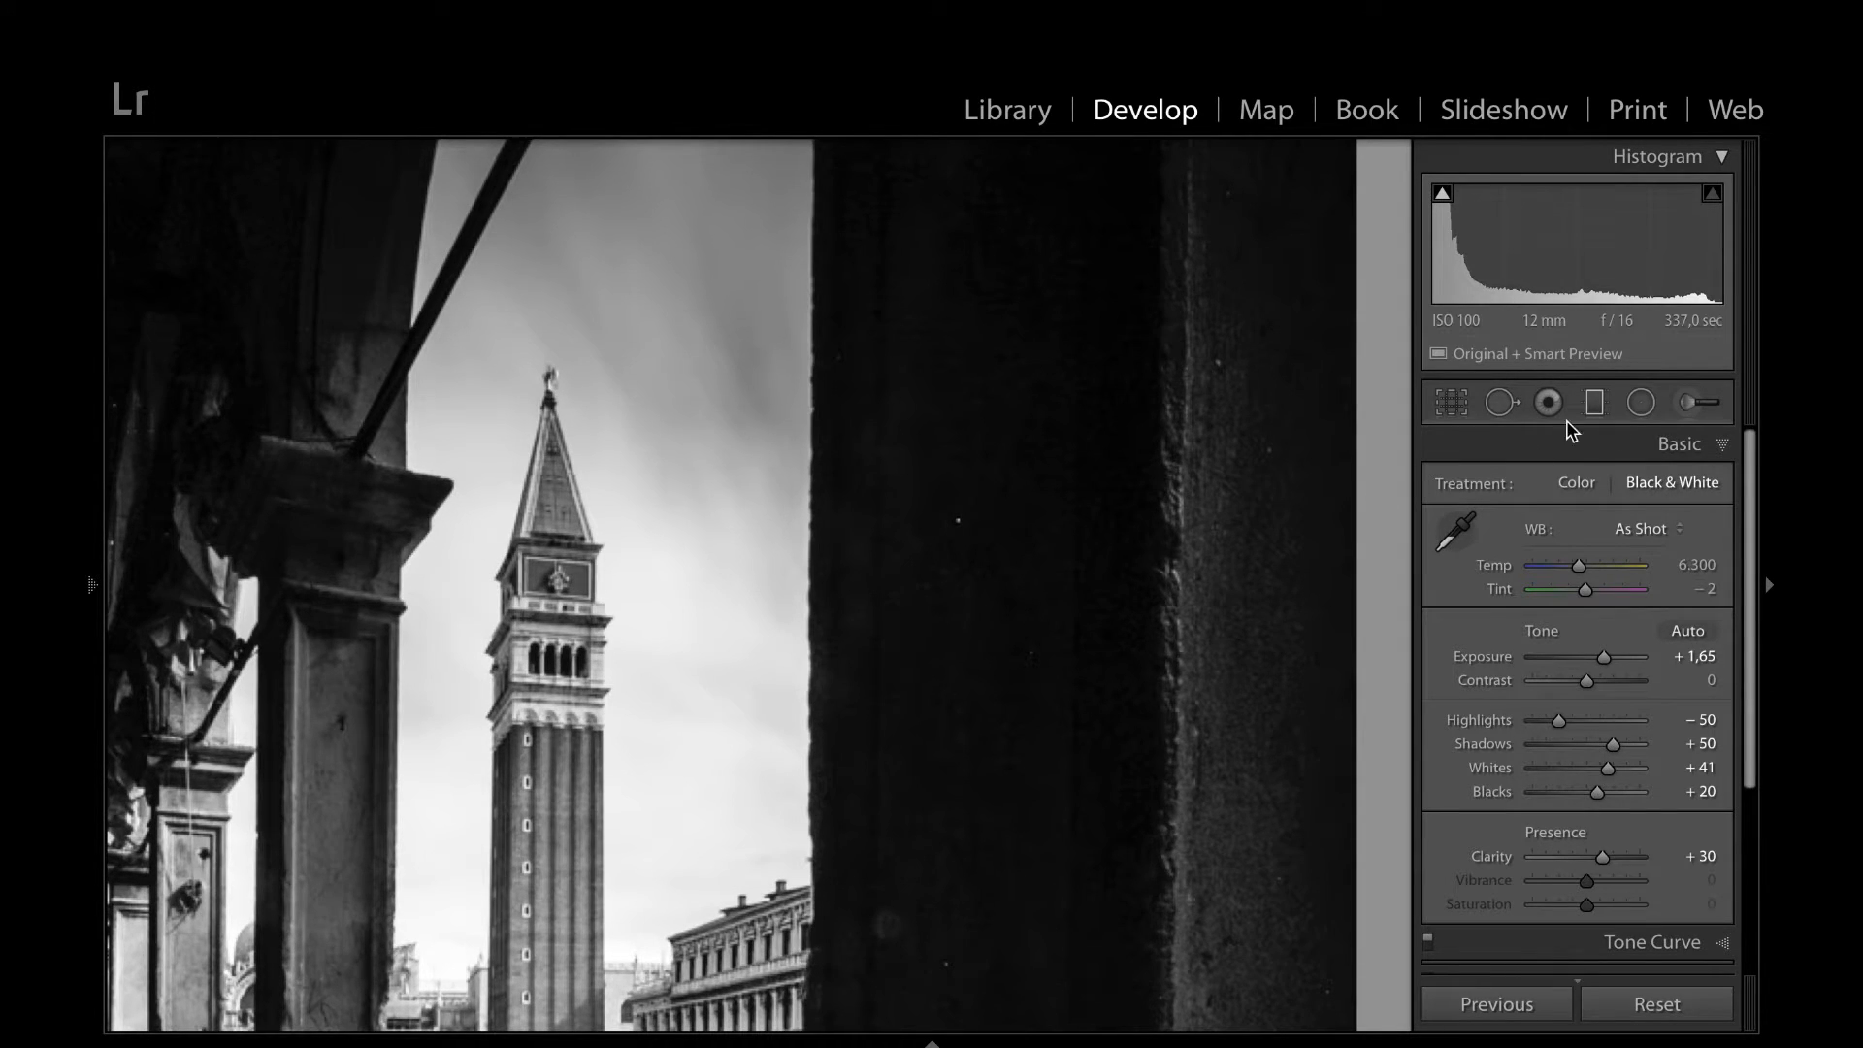
left_click(1195, 593)
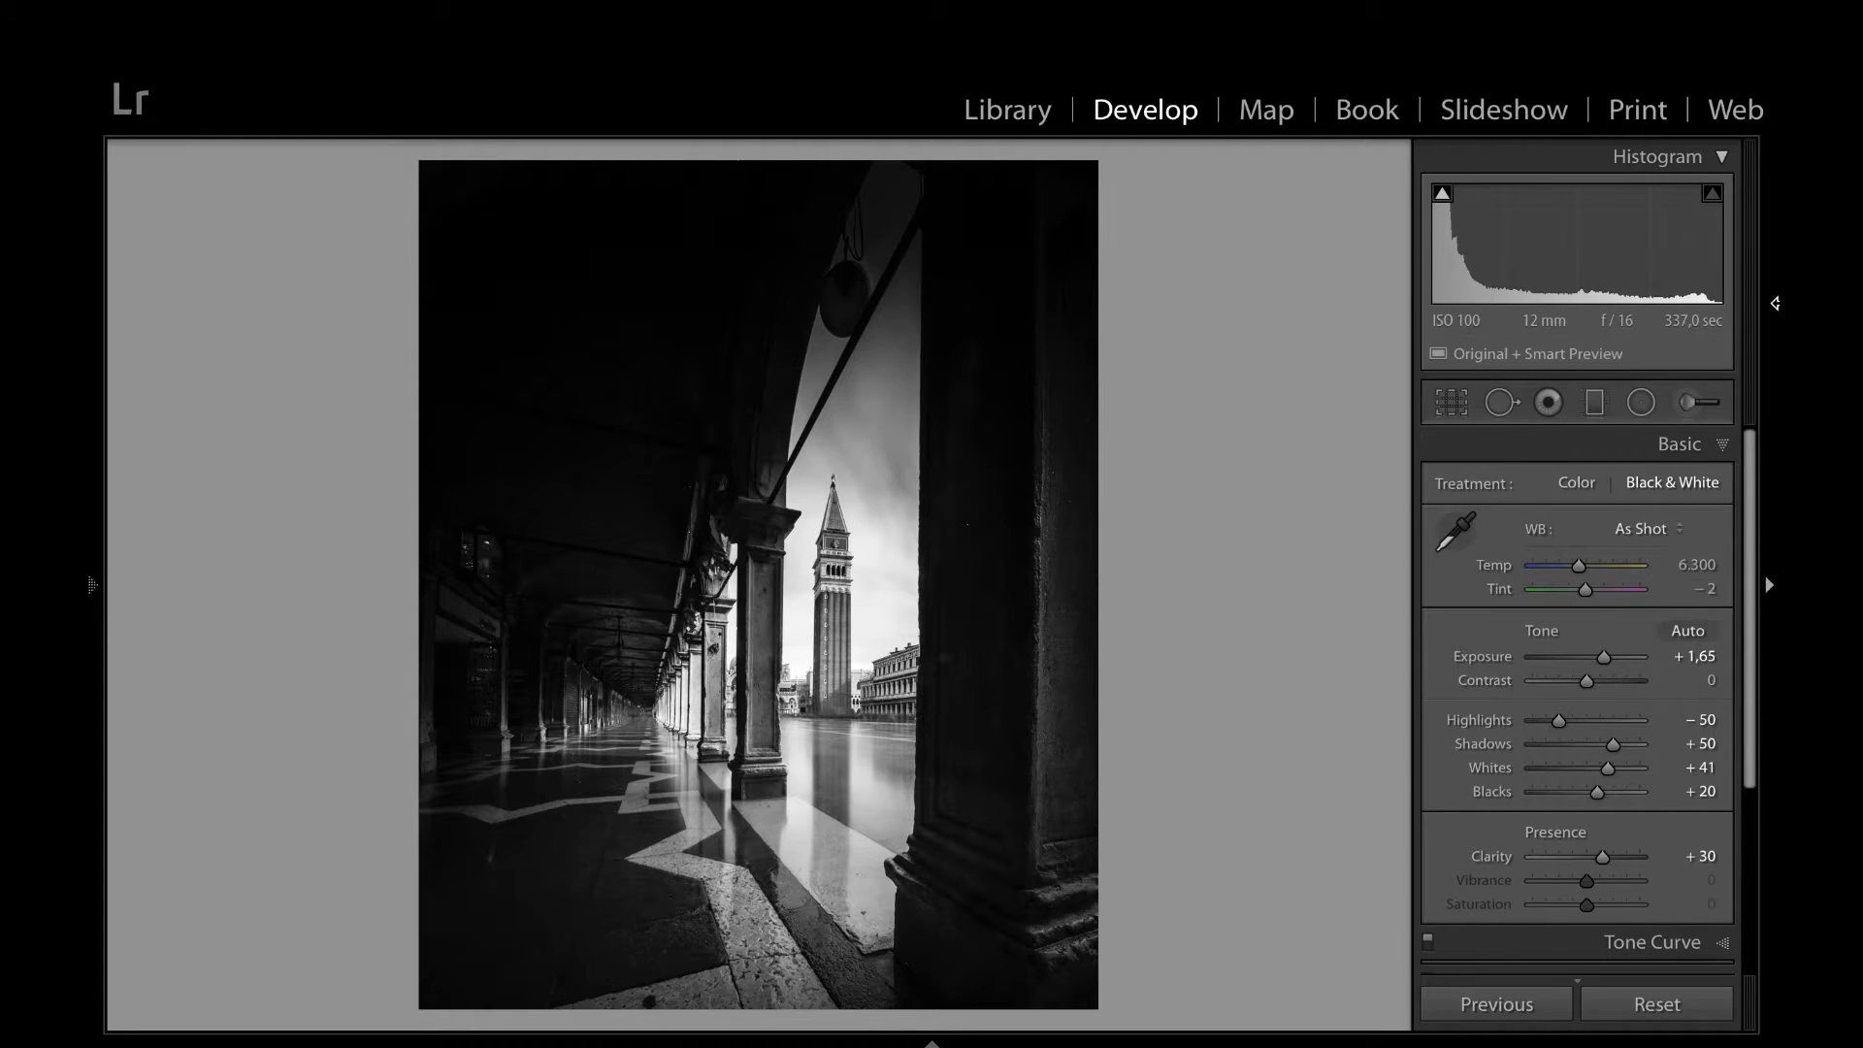
Darken the water and bright pavement between the columns with a small Adjustment Brush mask at Exposure −0,39
key("k")
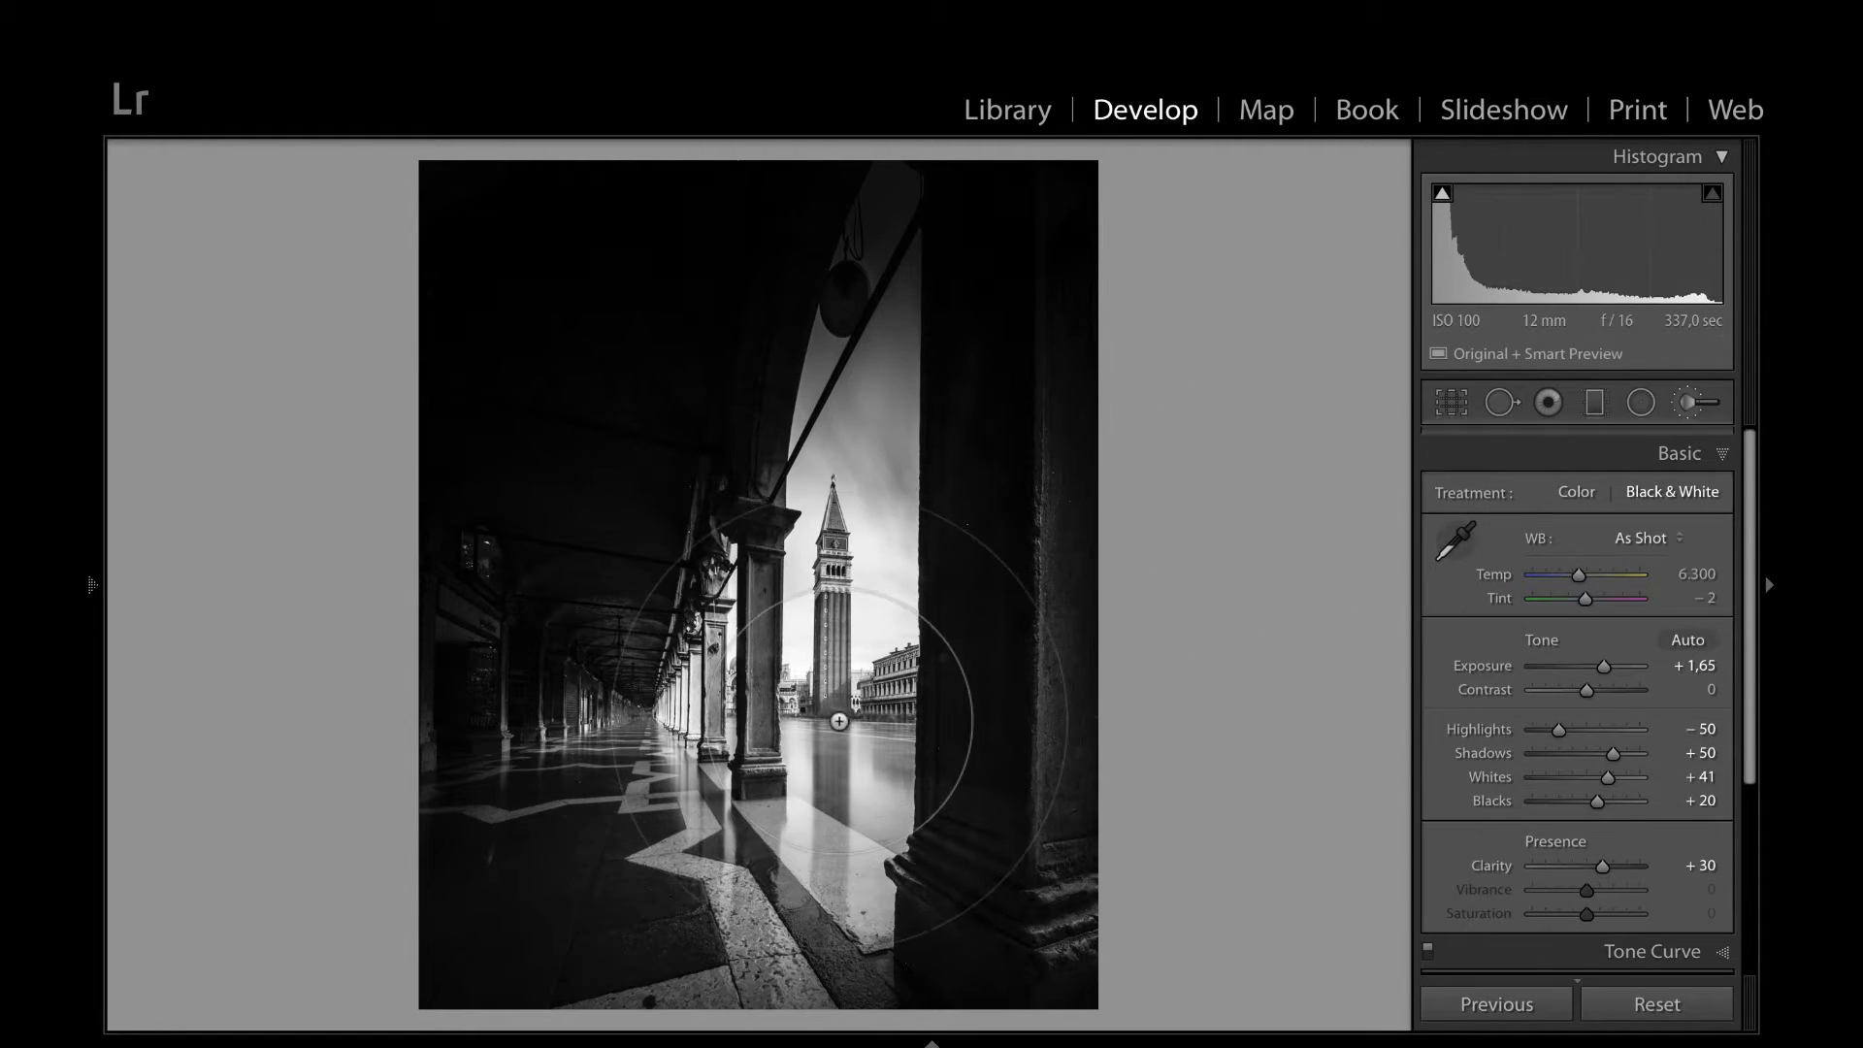
scroll(816, 744, "down", 5)
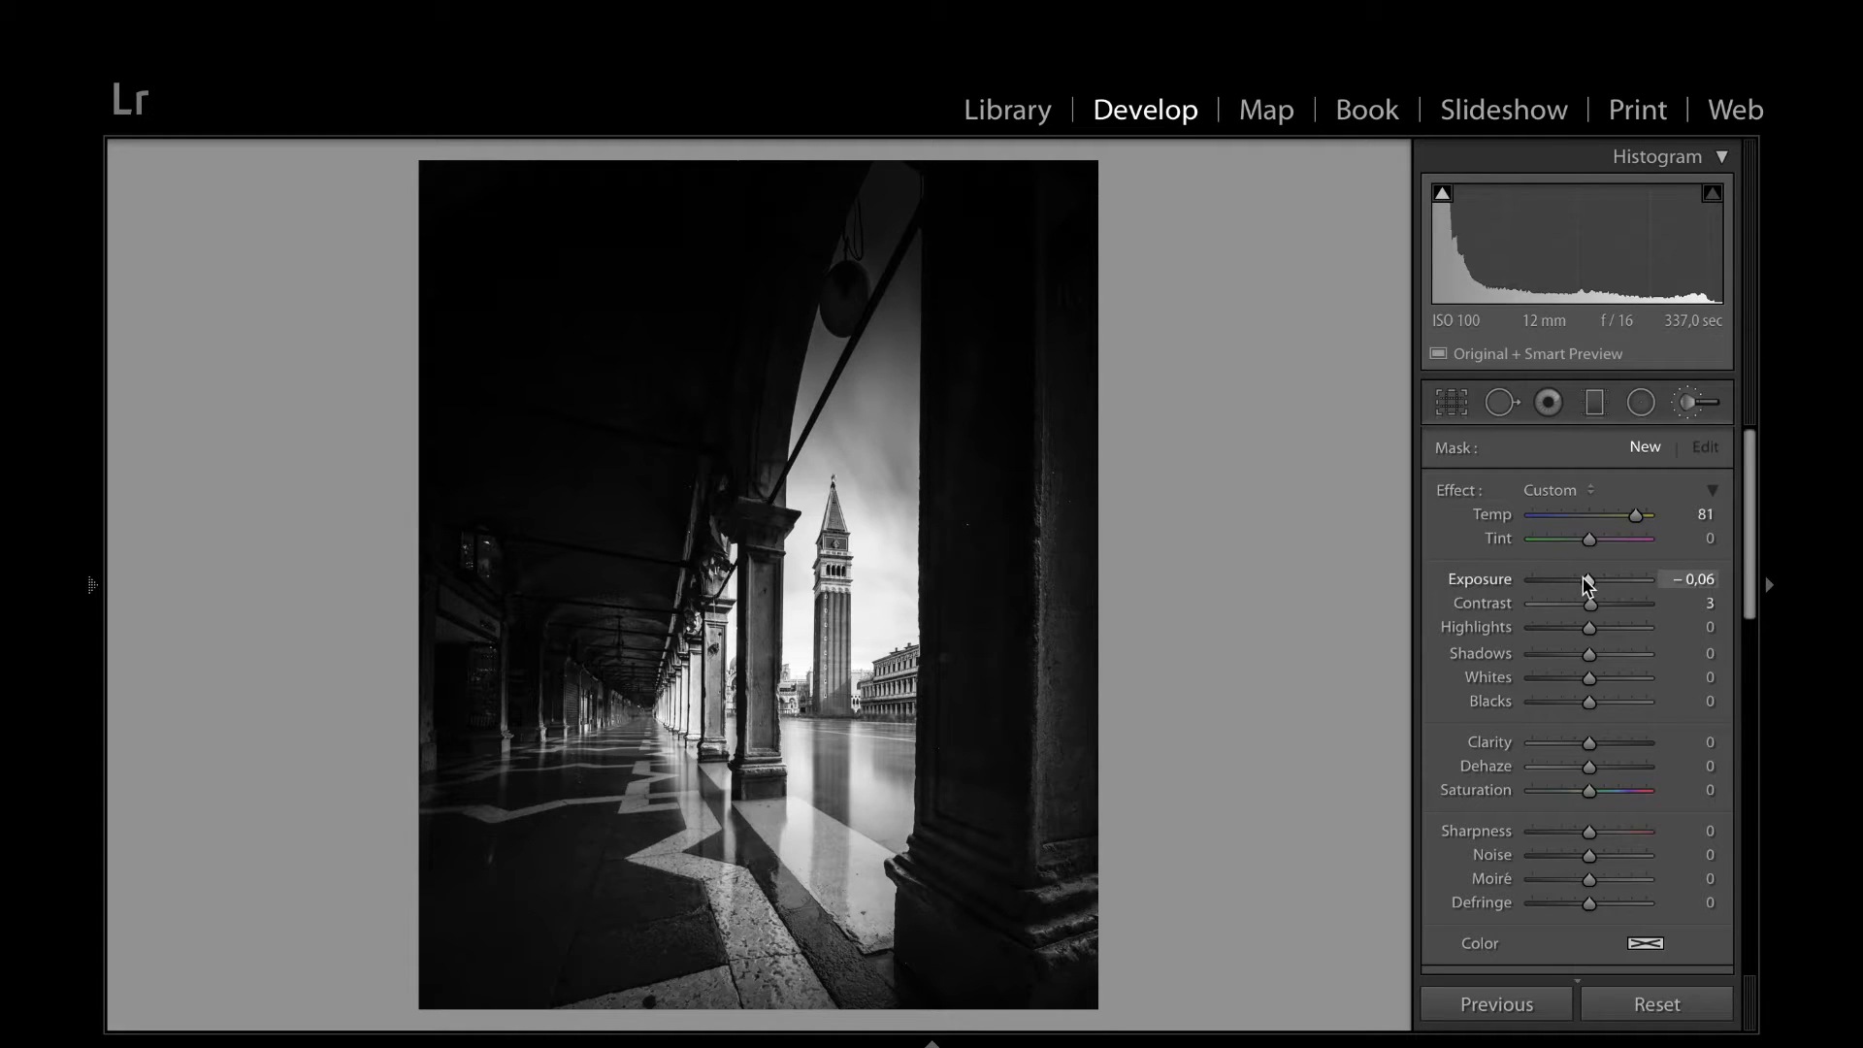
scroll(827, 767, "up", 5)
mouse_move(829, 749)
left_mouse_down()
mouse_move(829, 733)
mouse_move(830, 926)
left_mouse_up()
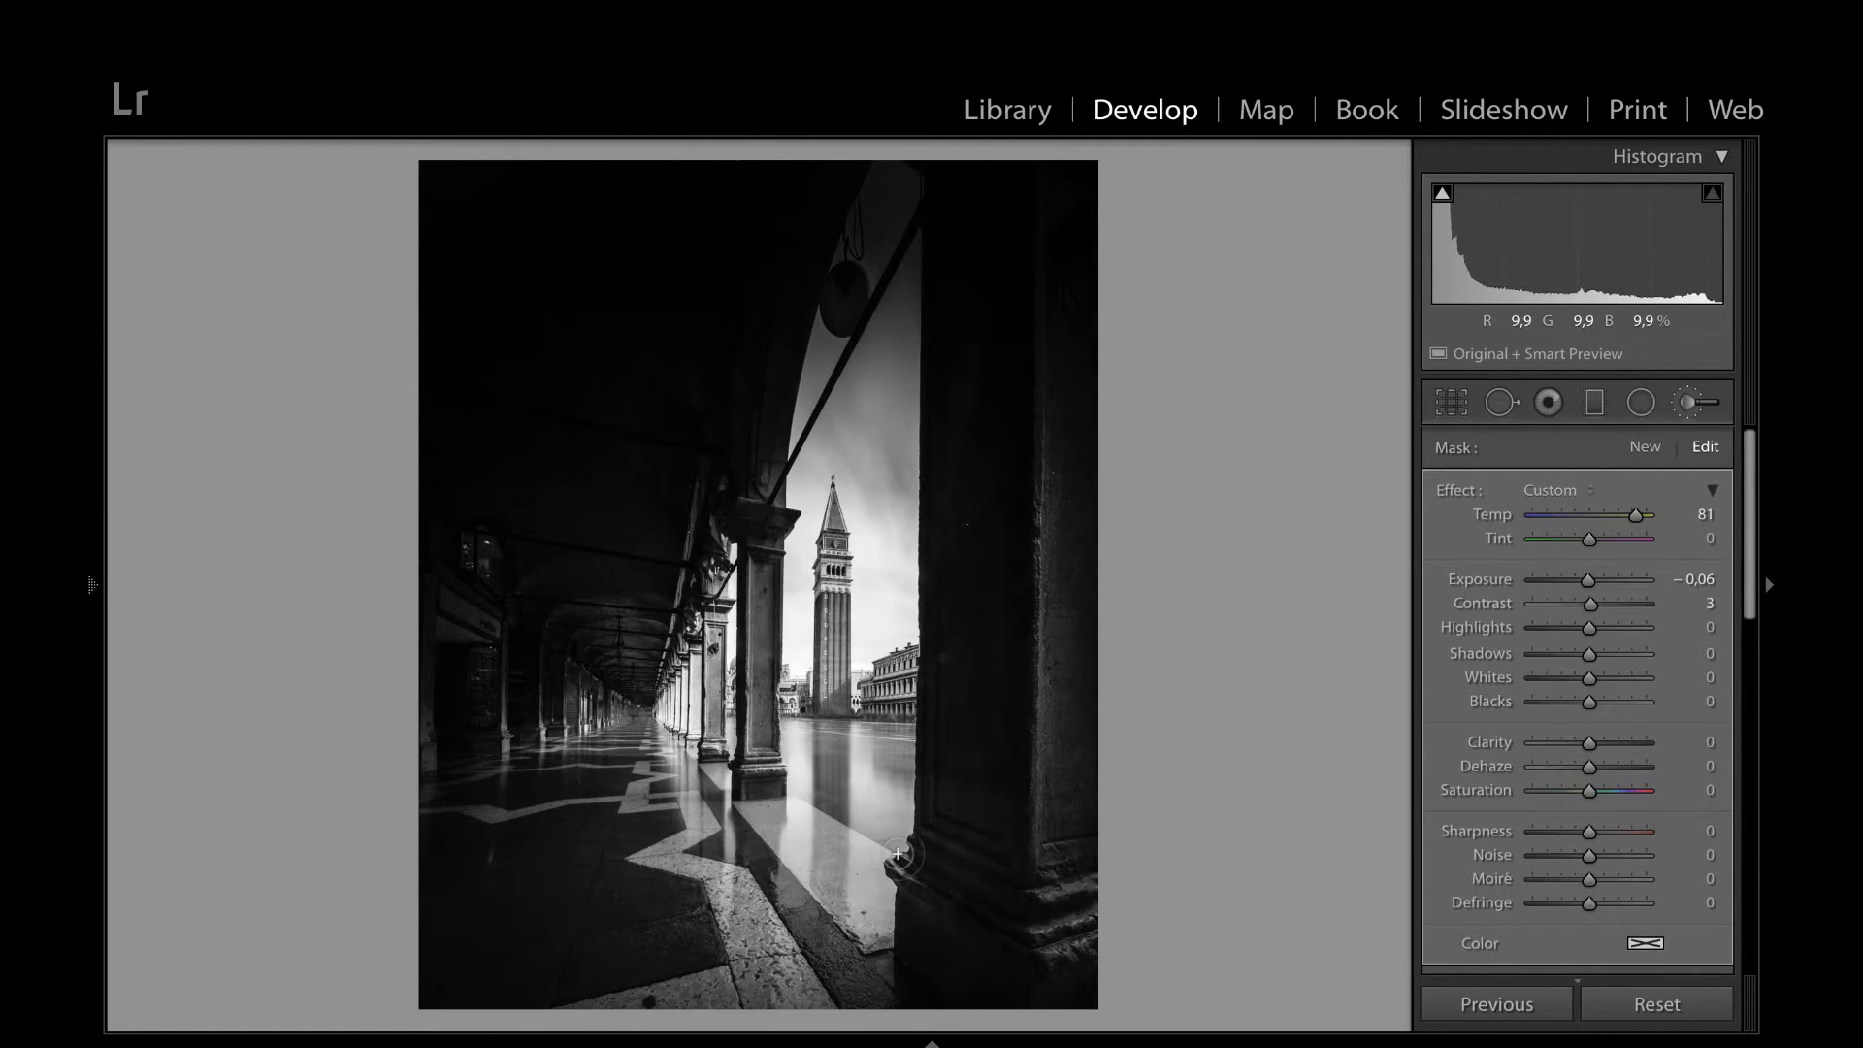
left_click_drag(1592, 590, 1579, 590)
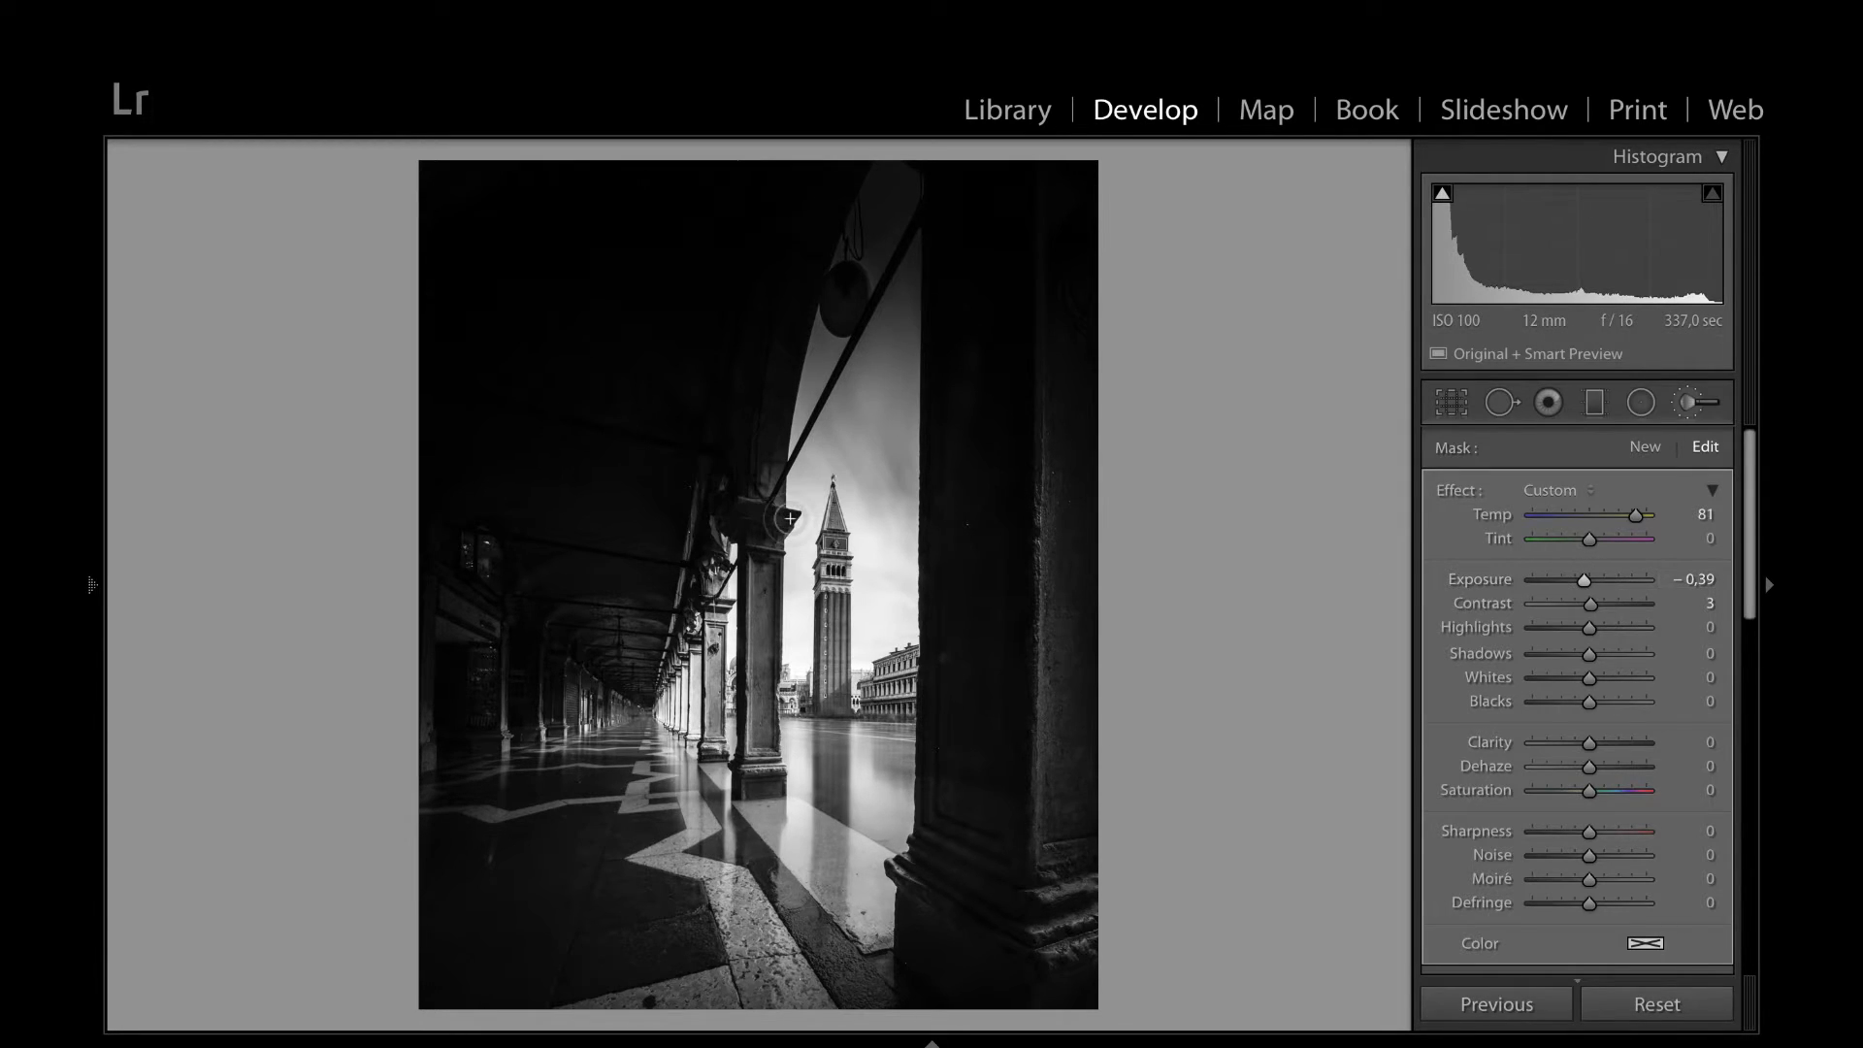
key("alt")
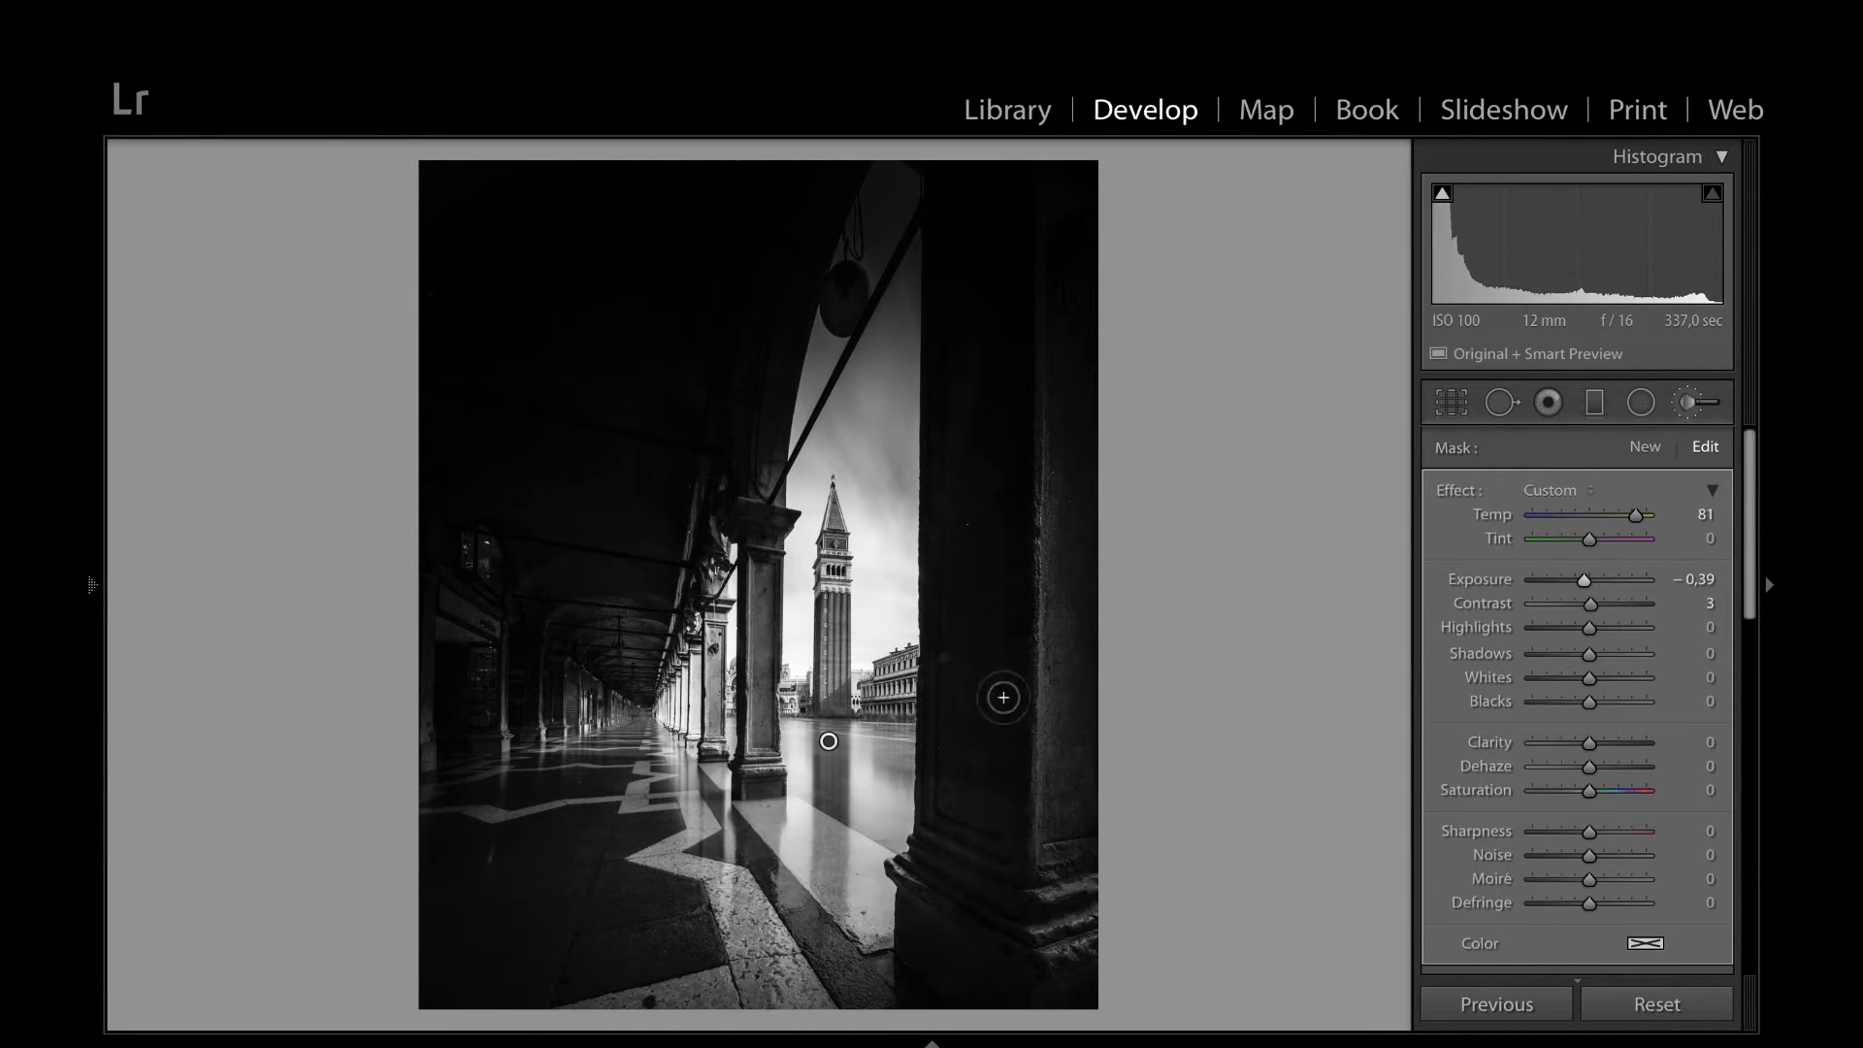
scroll(894, 736, "up", 5)
scroll(894, 734, "down", 5)
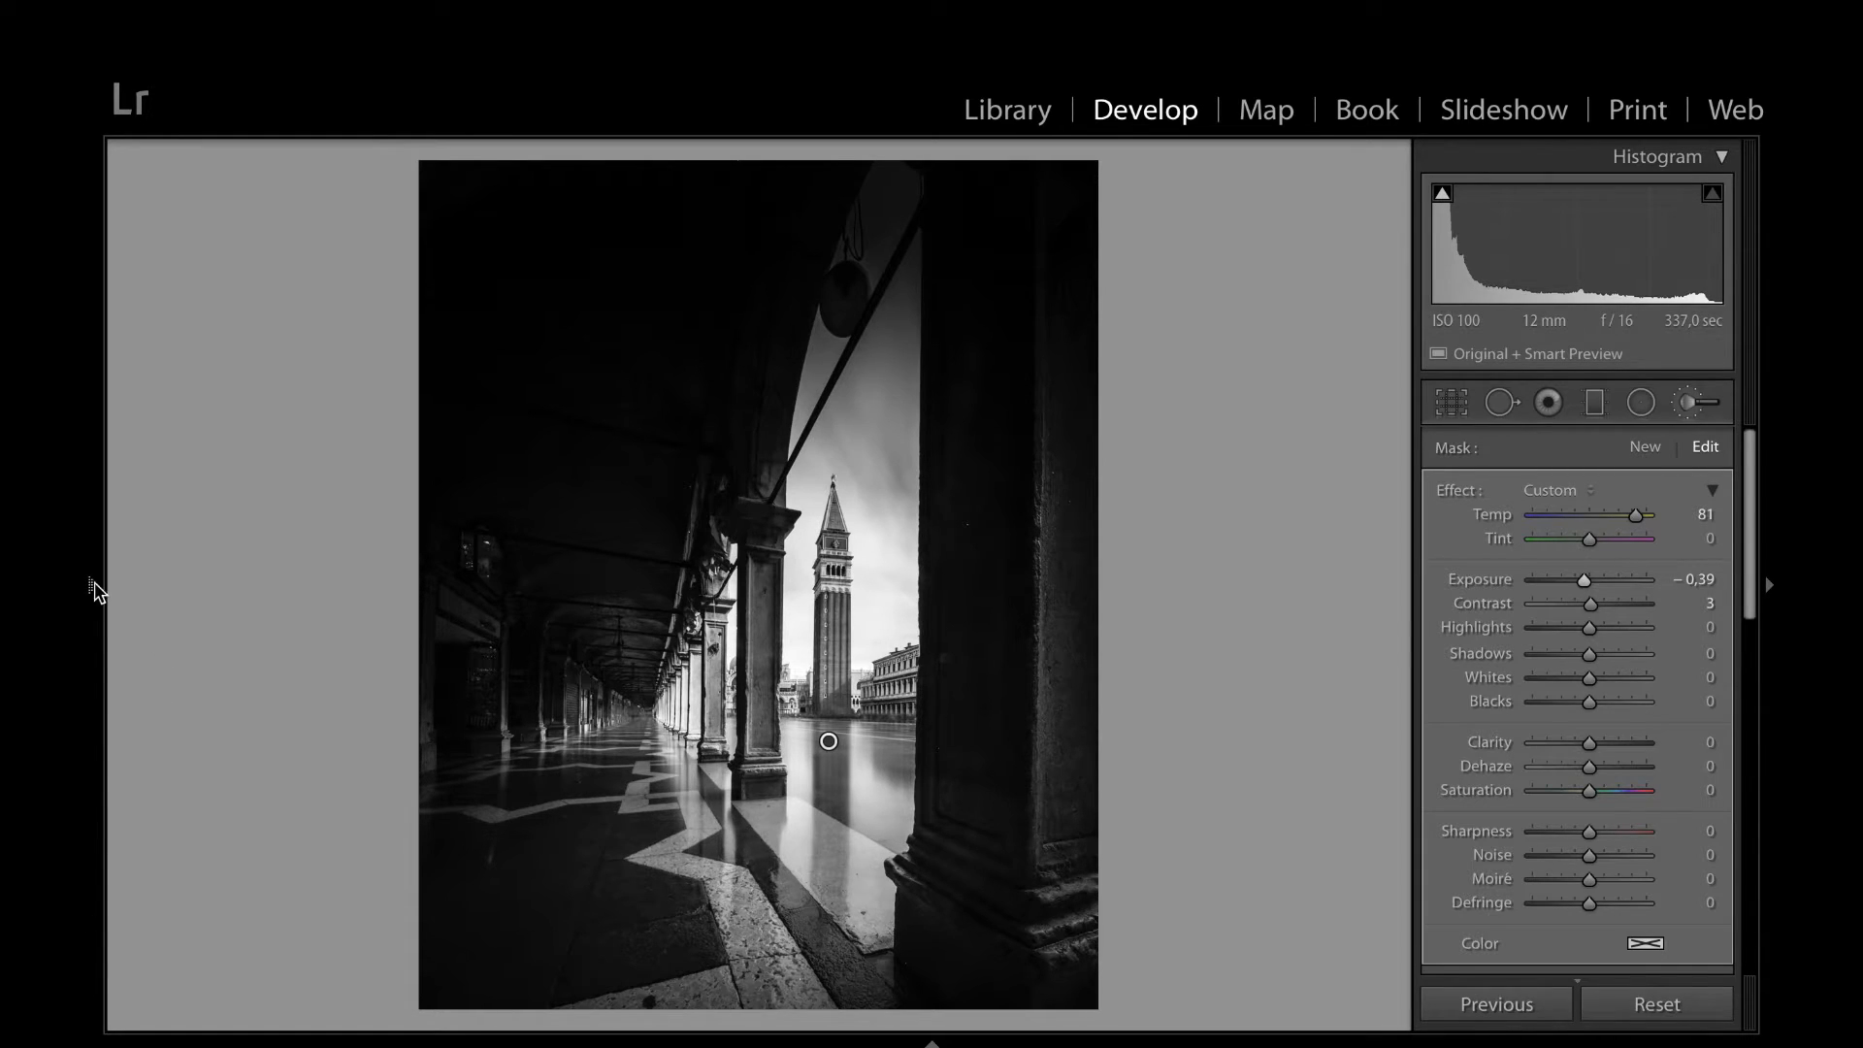
Show the filmstrip again, switch to the church square photo B00P3812.CR2 and close the Adjustment Brush
mouse_move(95, 591)
mouse_move(927, 1042)
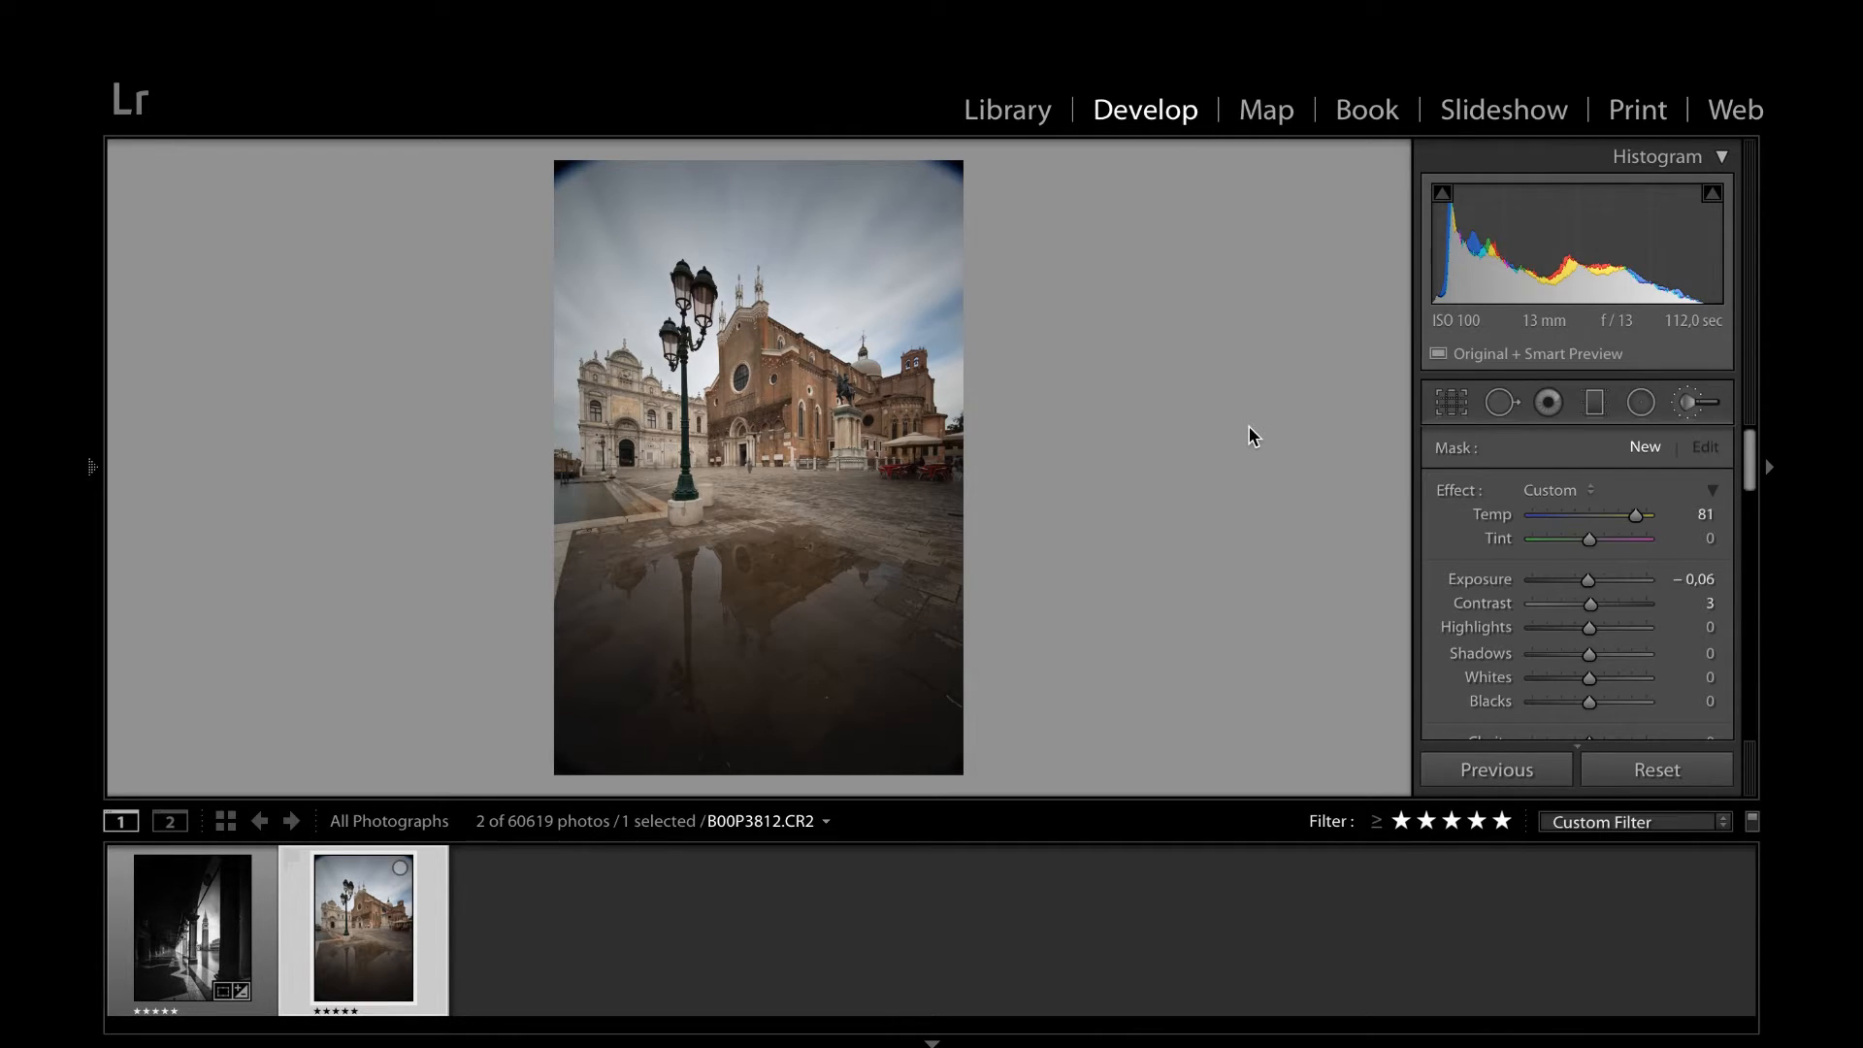
left_click(1626, 404)
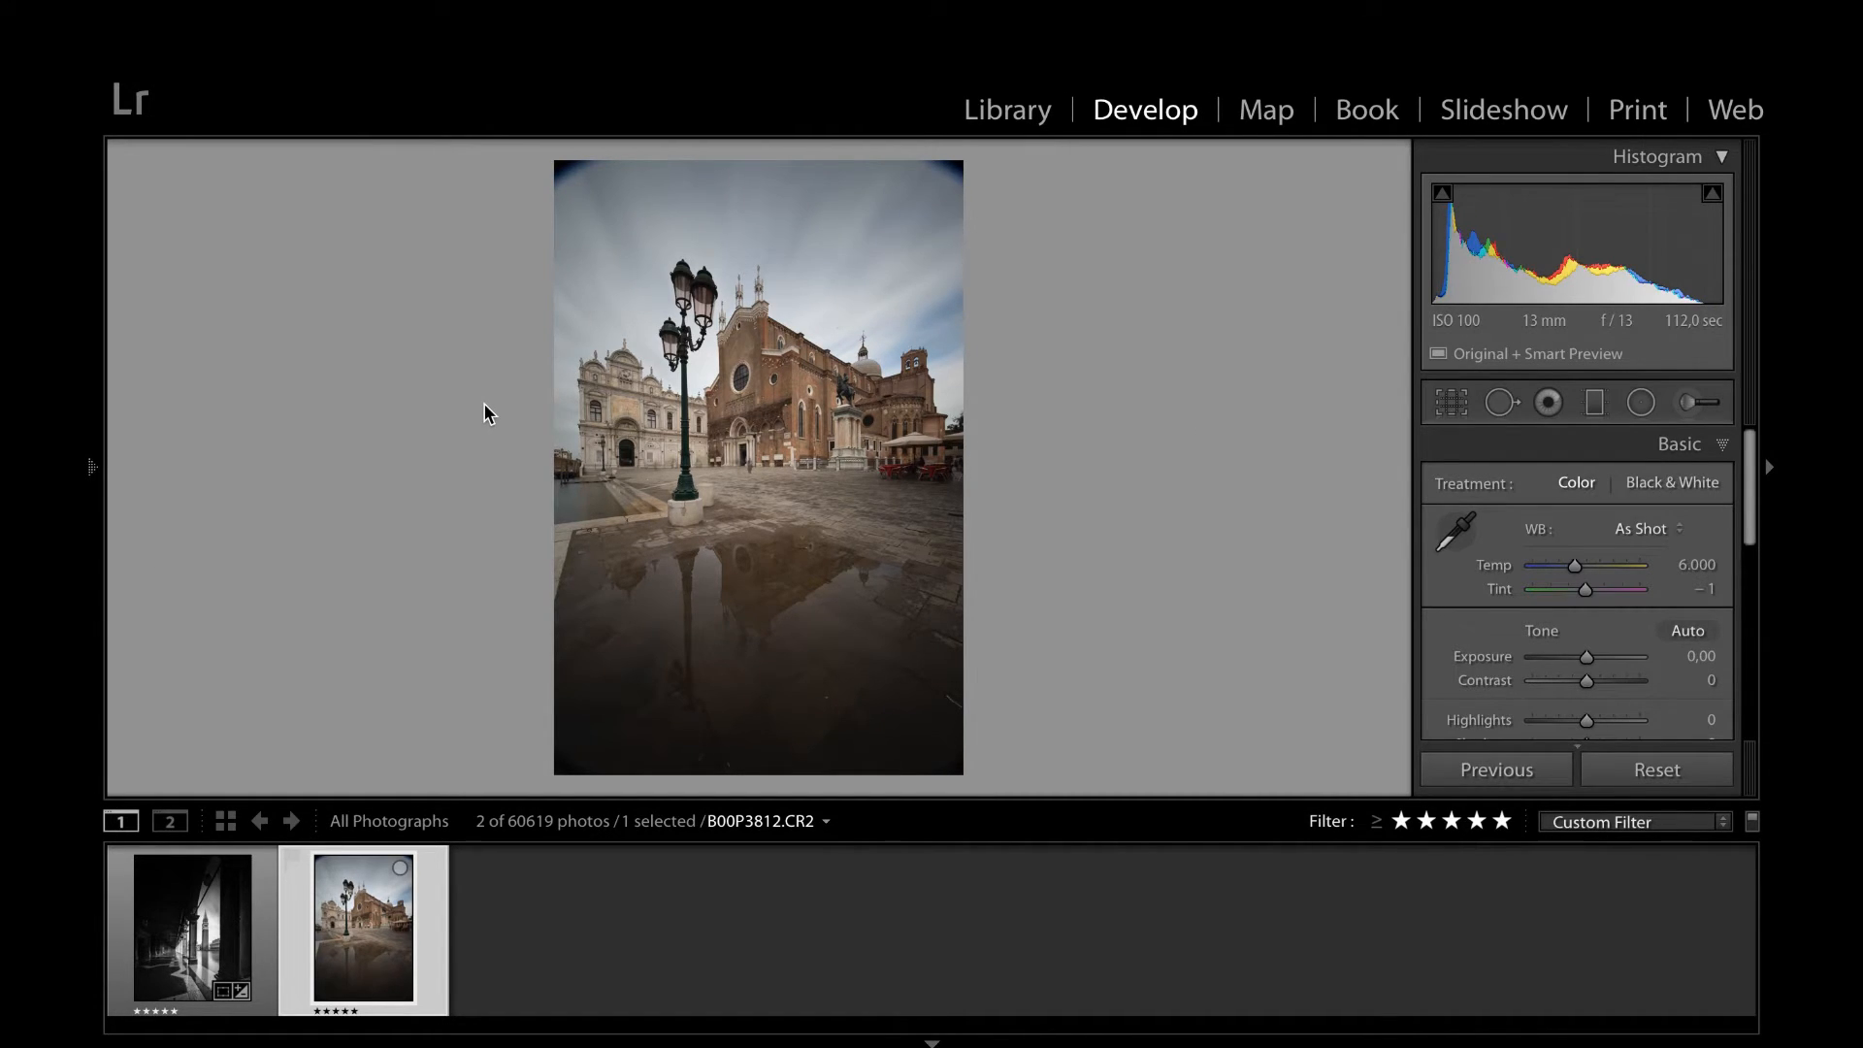
Apply the MIMO BNW preset "BNW 0 expoused 2" to the church square photo and set Exposure to +0,40
mouse_move(86, 468)
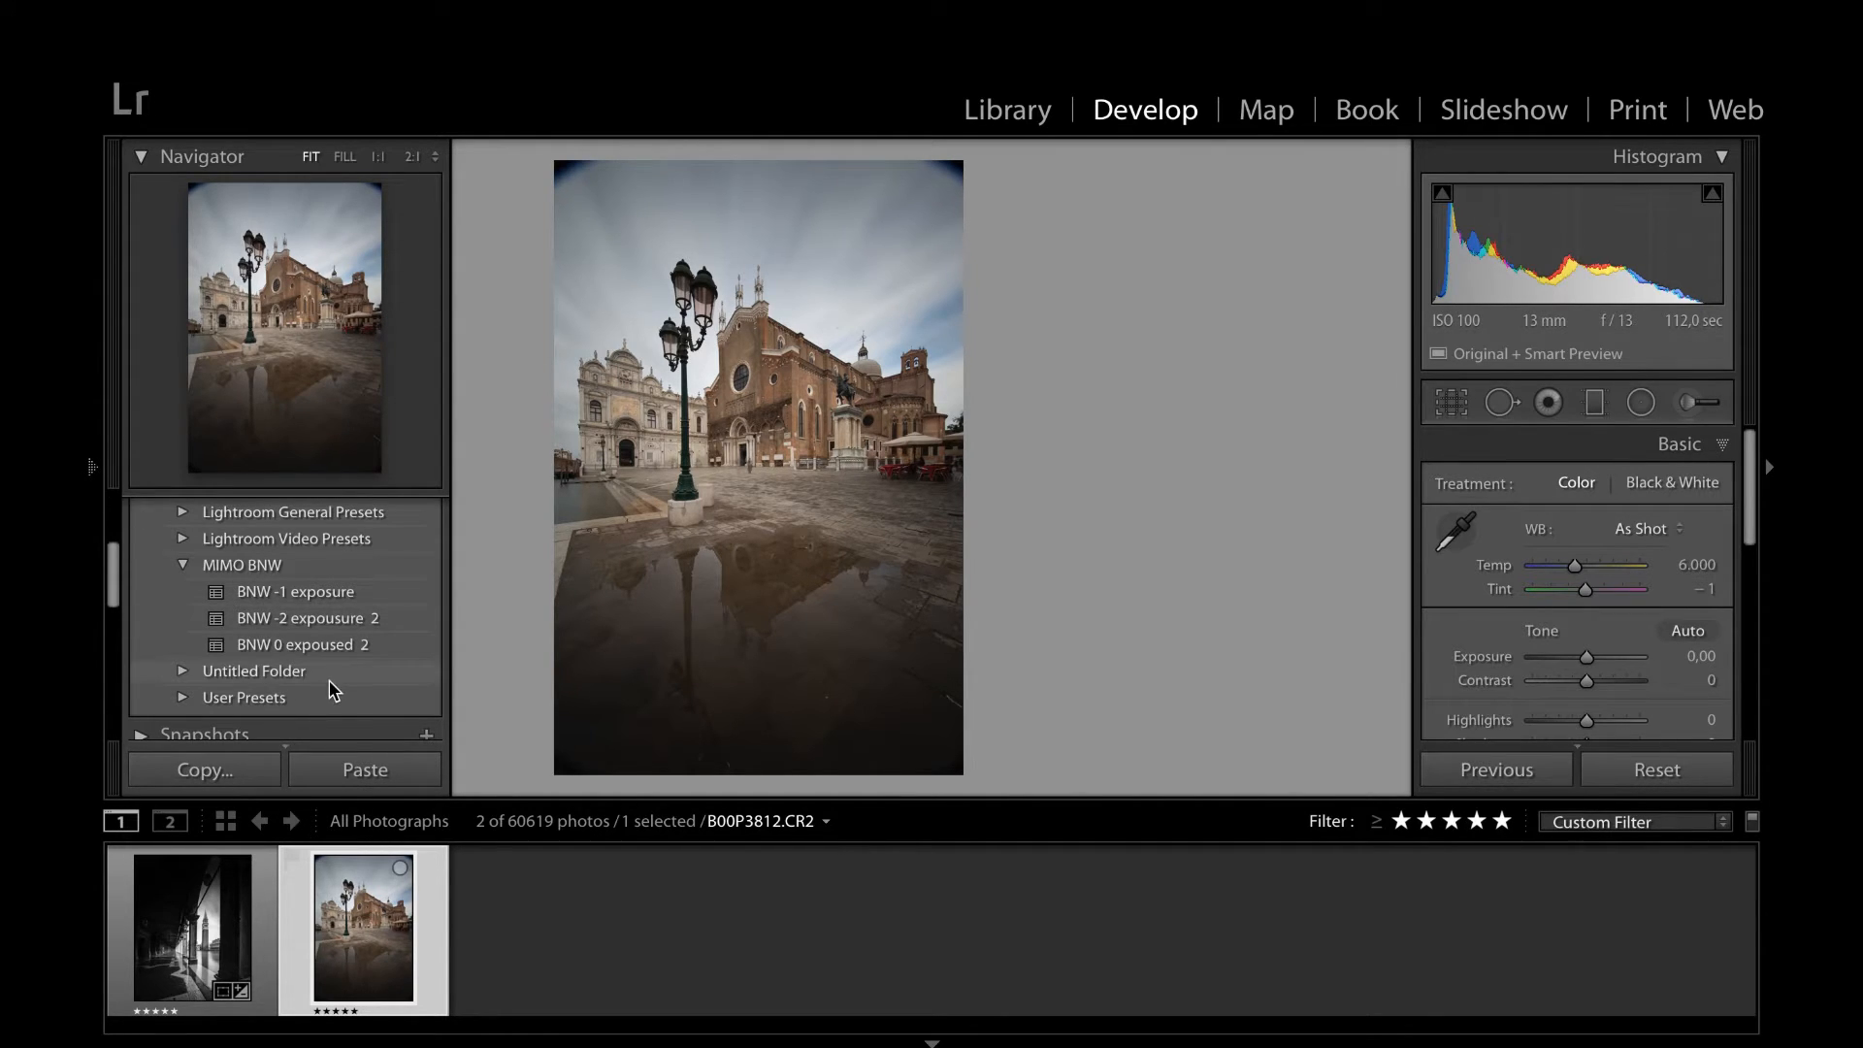
left_click(316, 648)
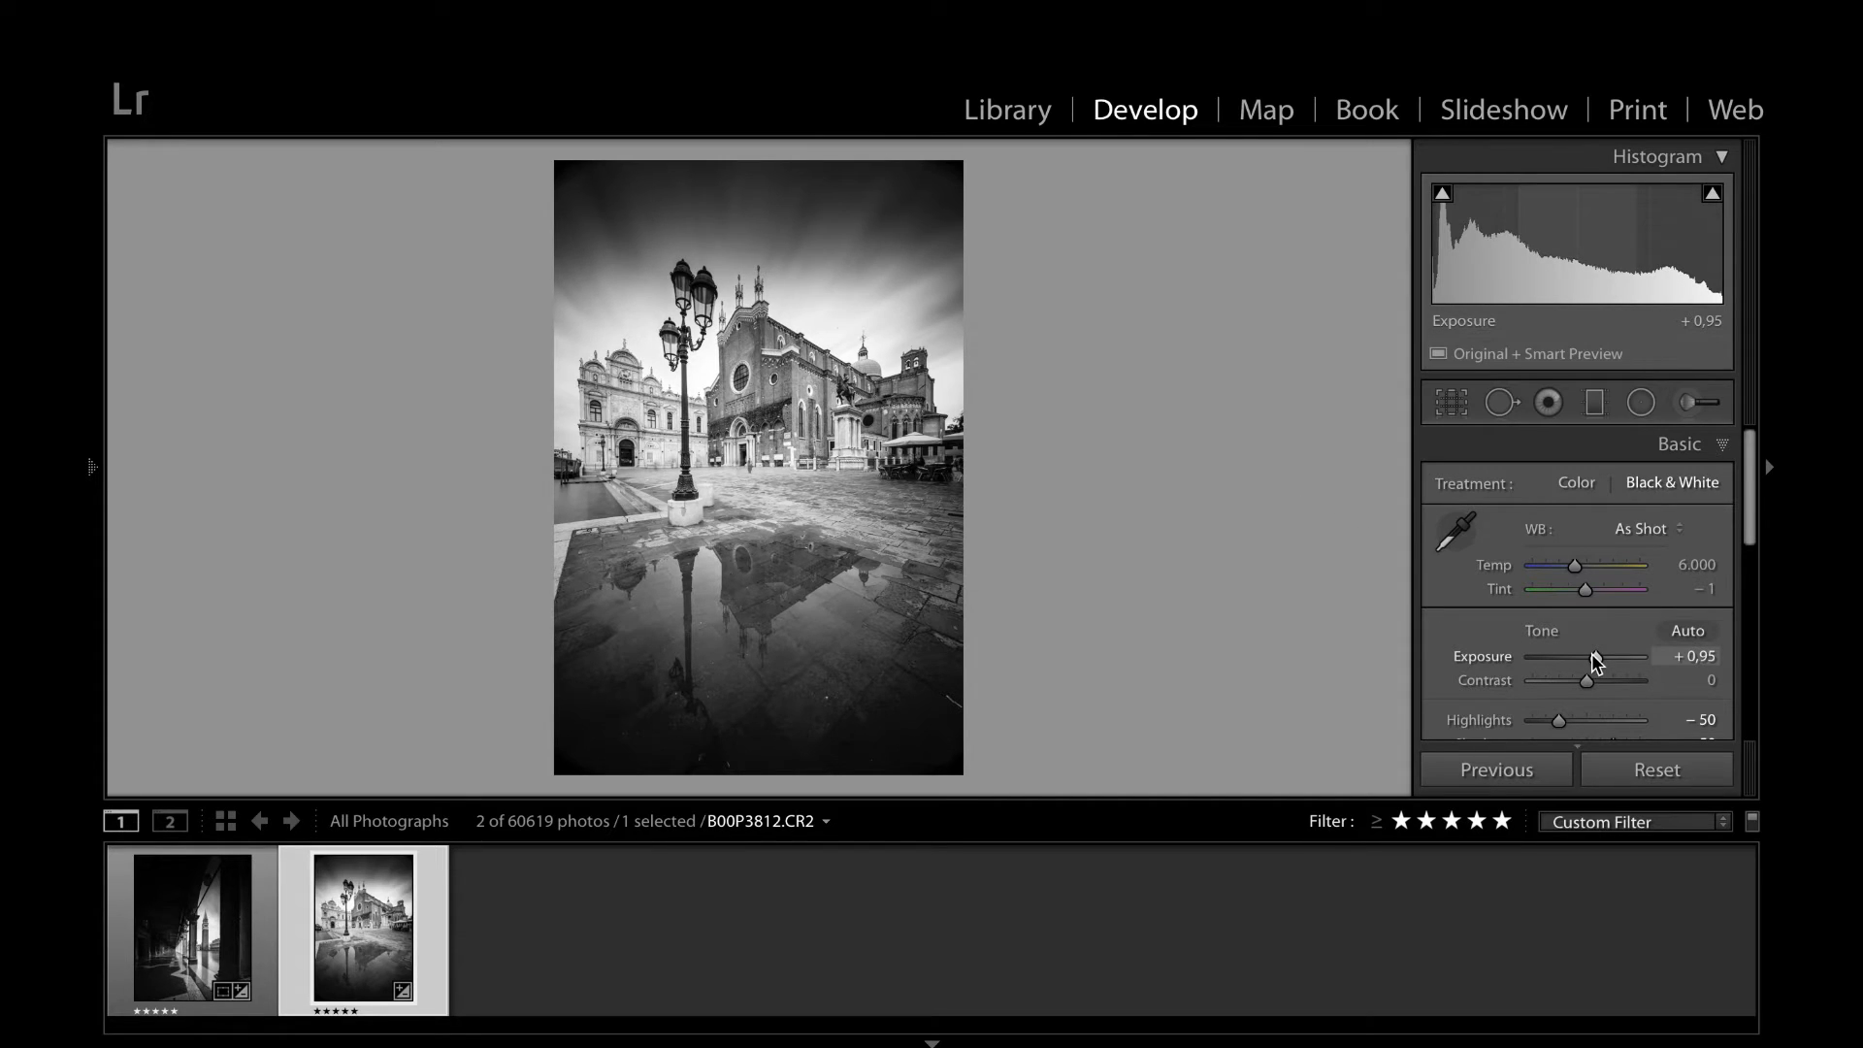
left_click_drag(1594, 656, 1585, 654)
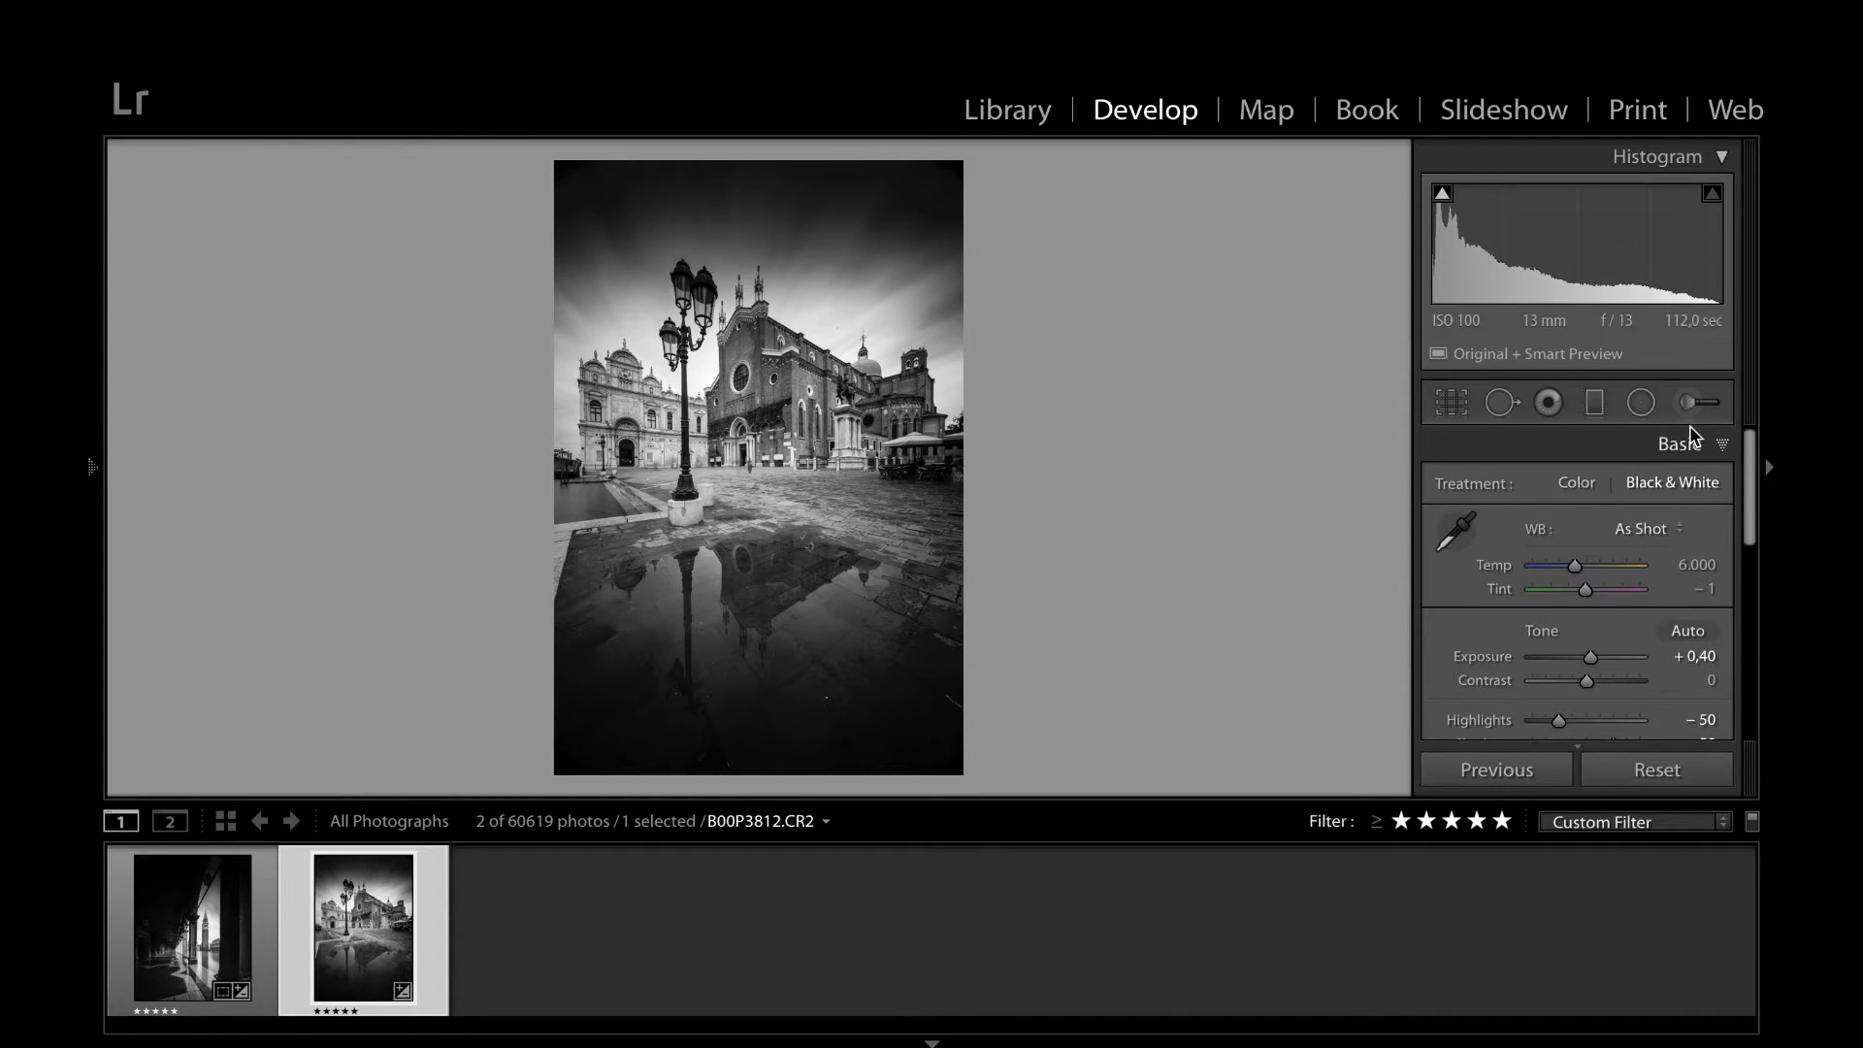
Set the Exposure of the existing graduated filter over the sky to −1,71 and close the tool
left_click(1594, 402)
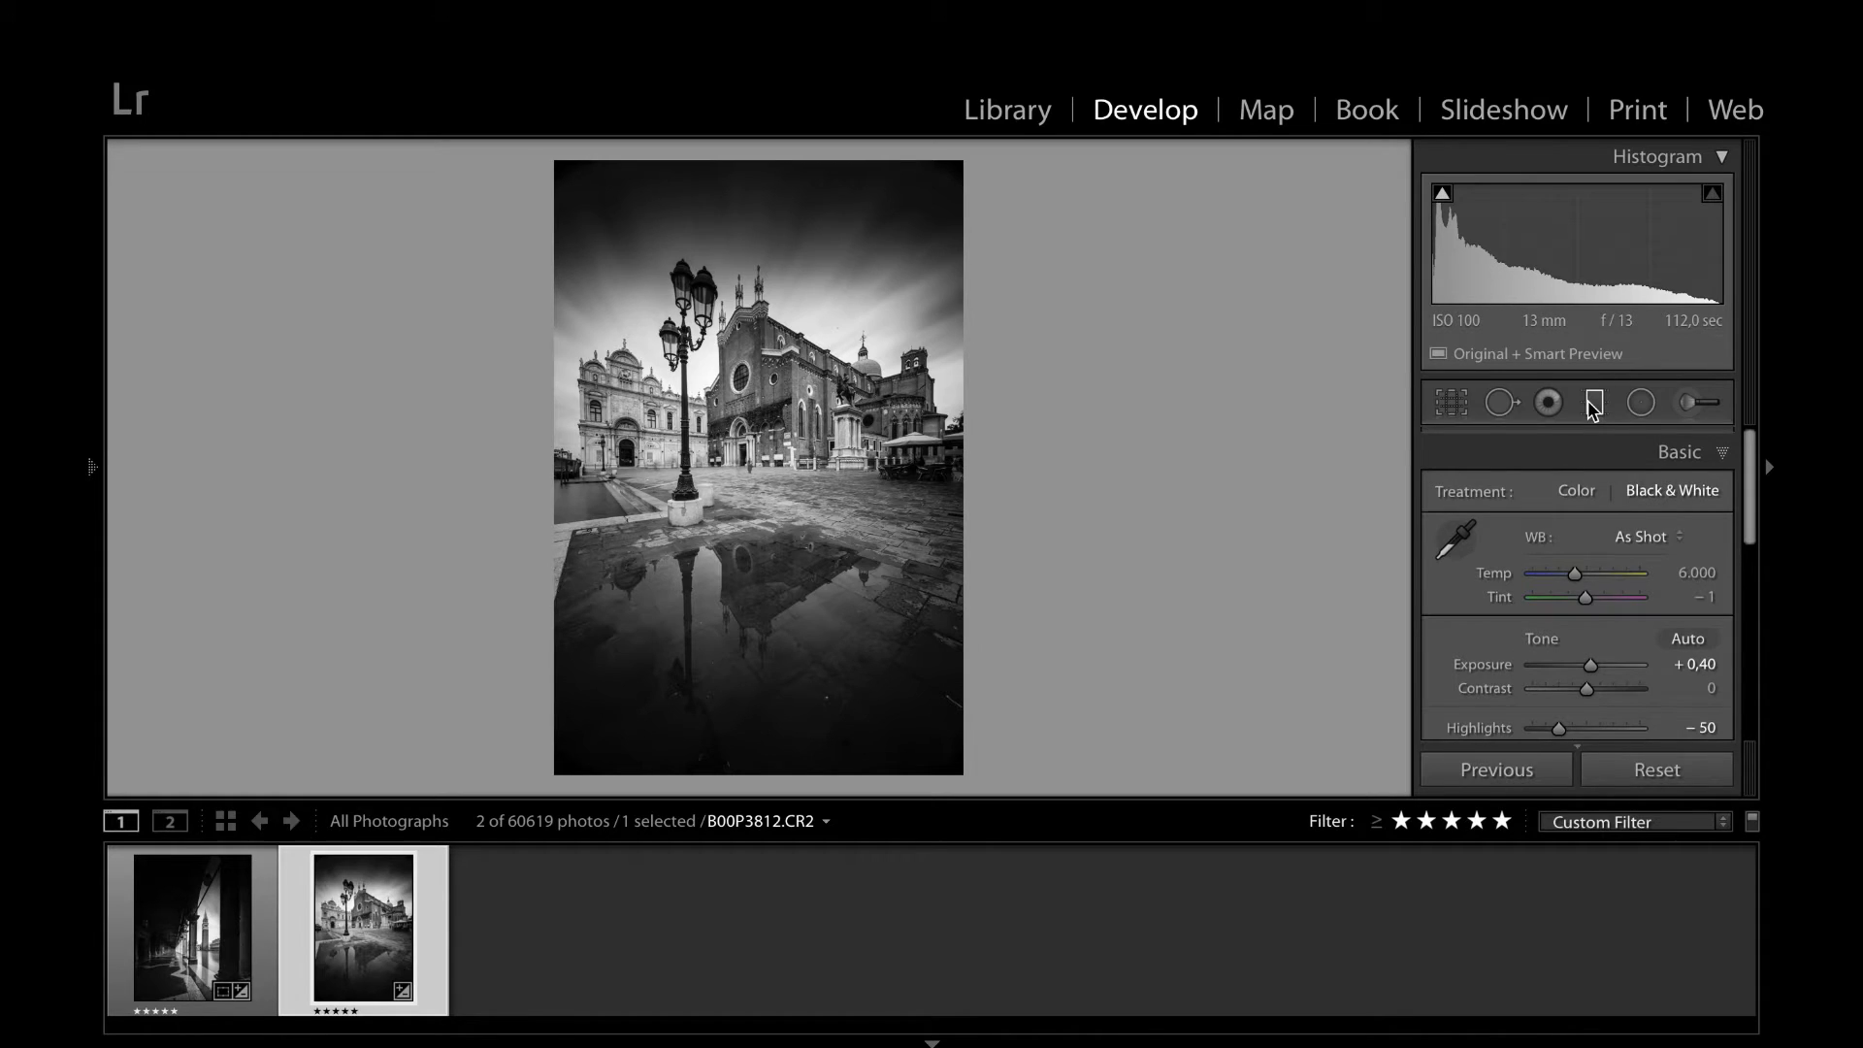
left_click(756, 297)
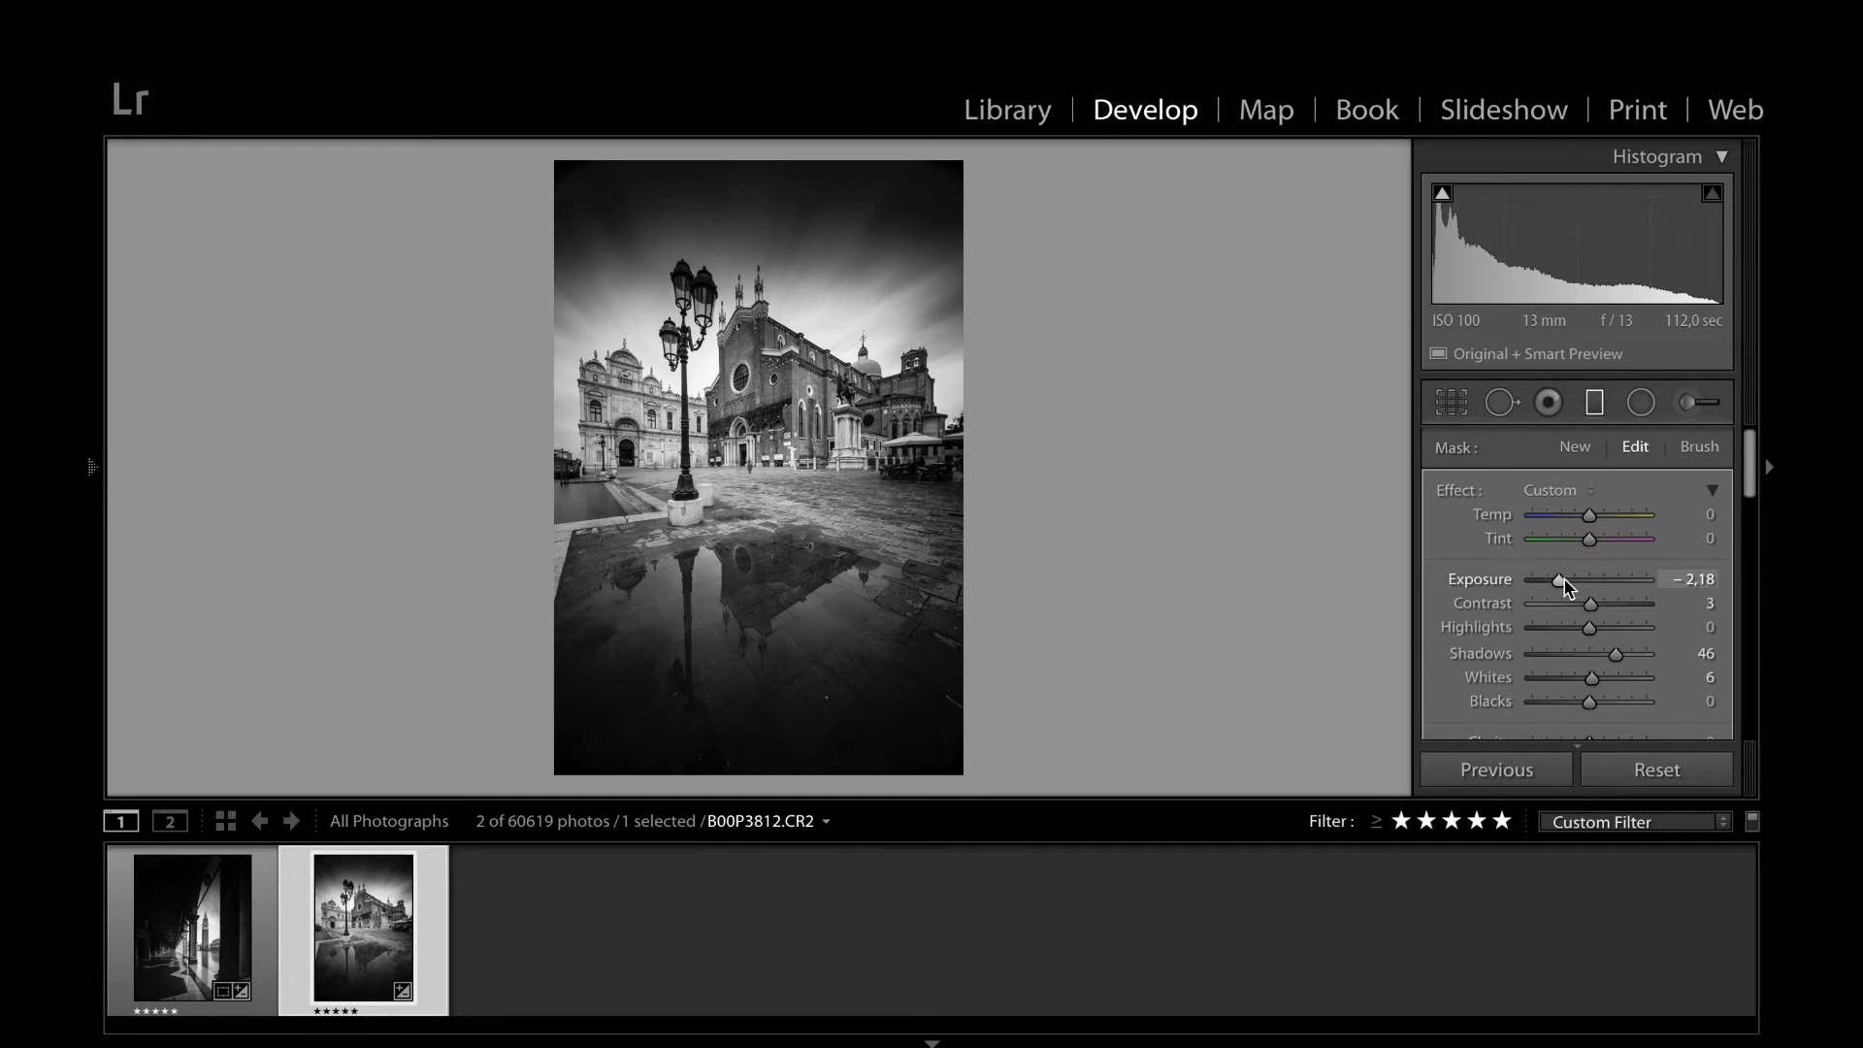
left_click_drag(1563, 578, 1565, 580)
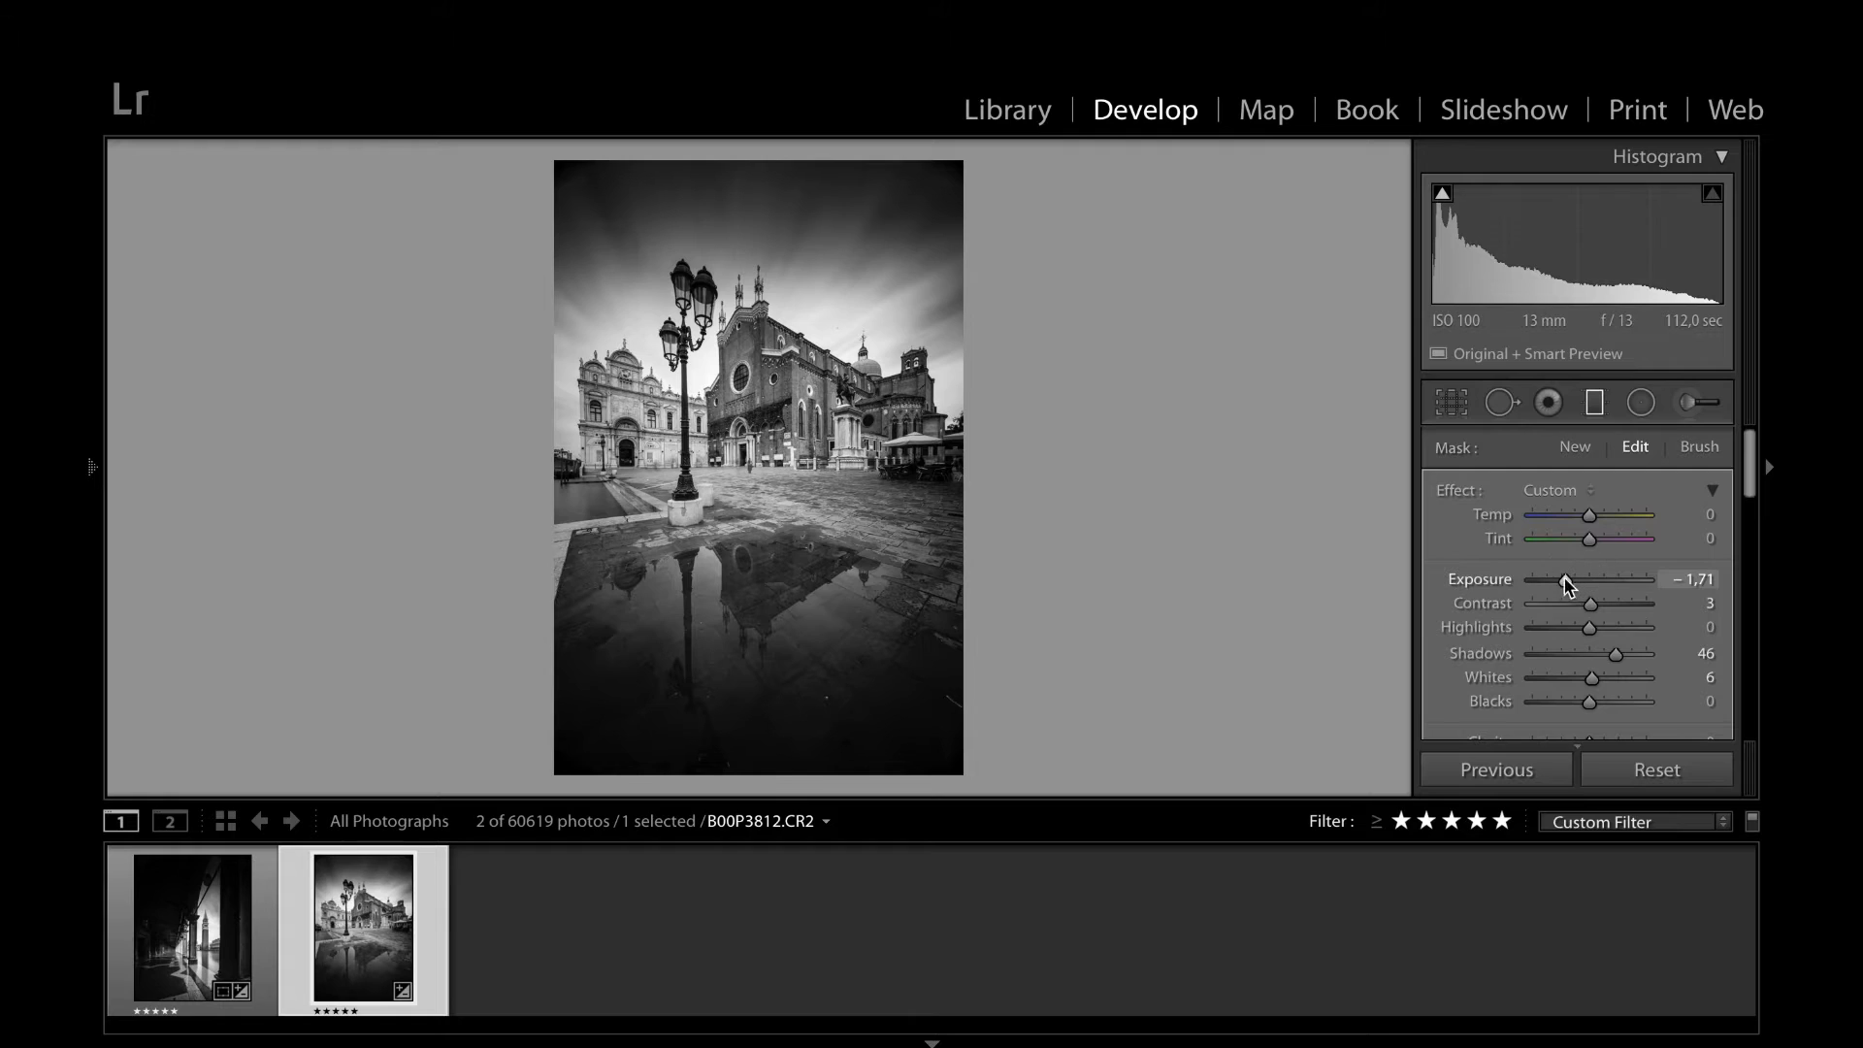
left_click(1366, 663)
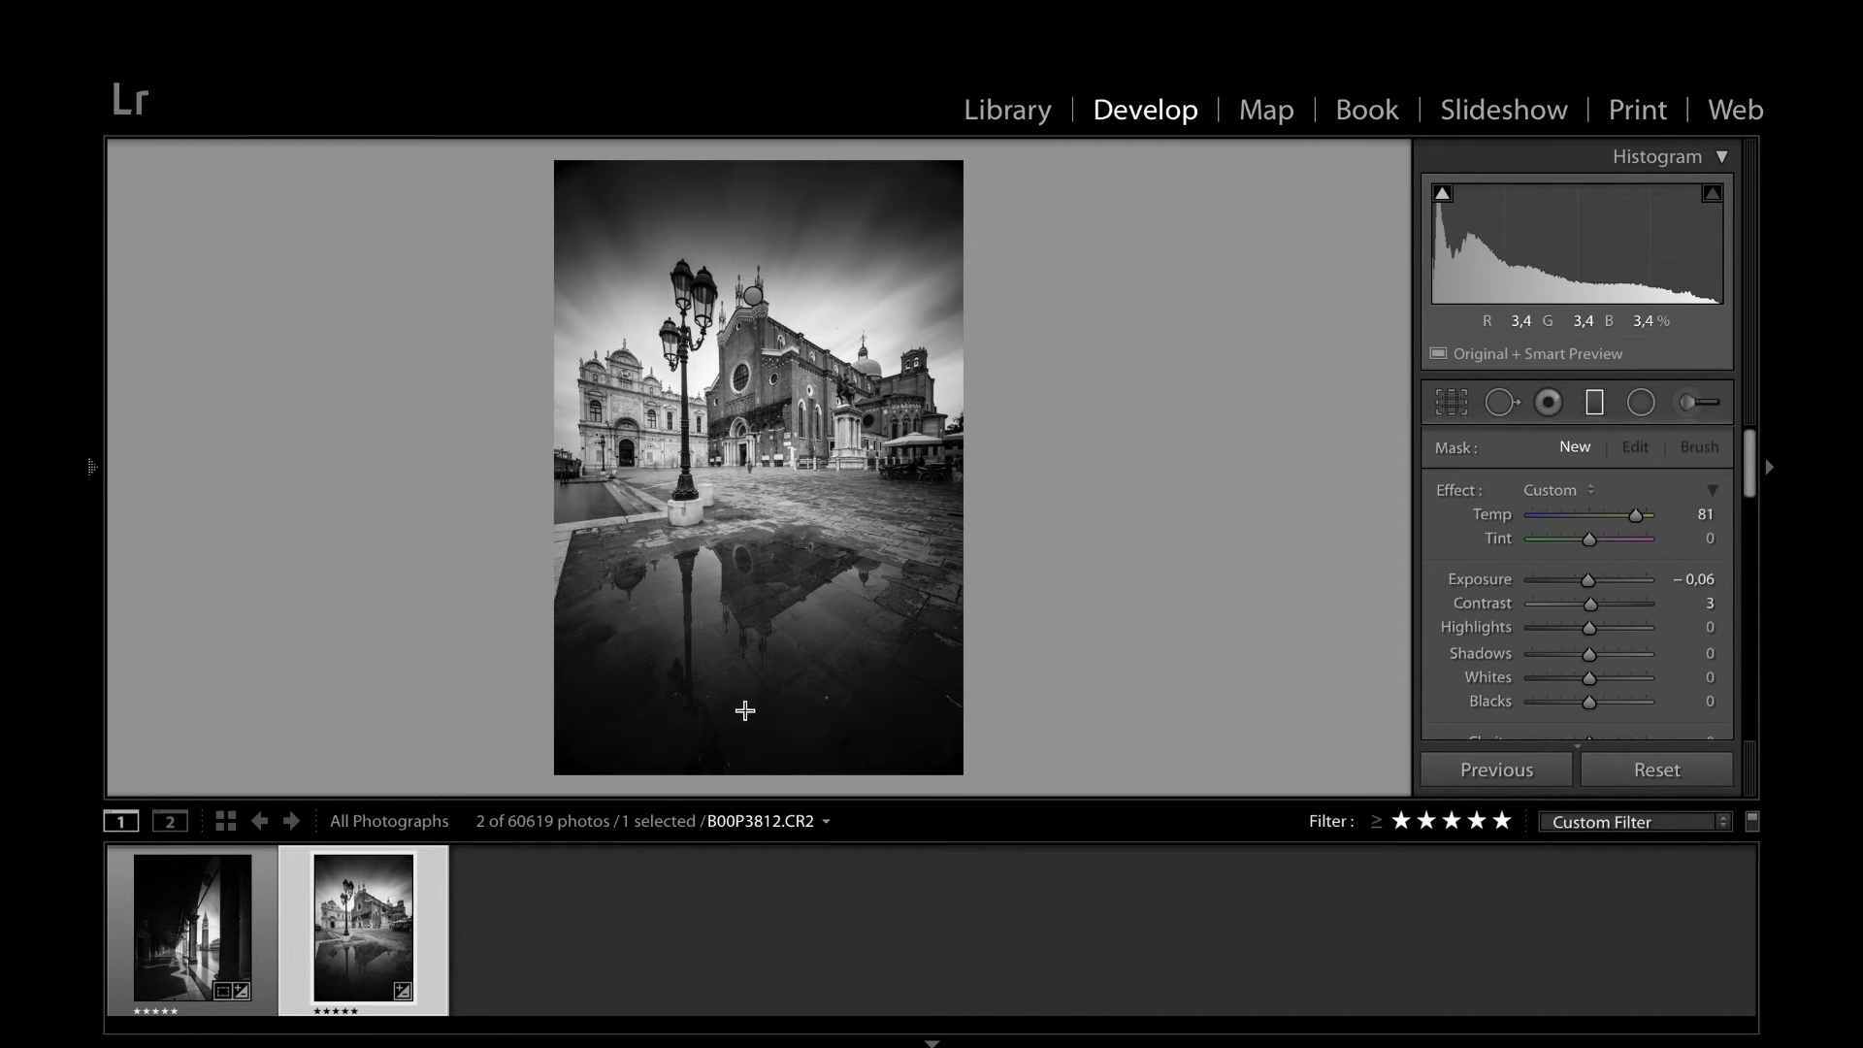
left_click(753, 297)
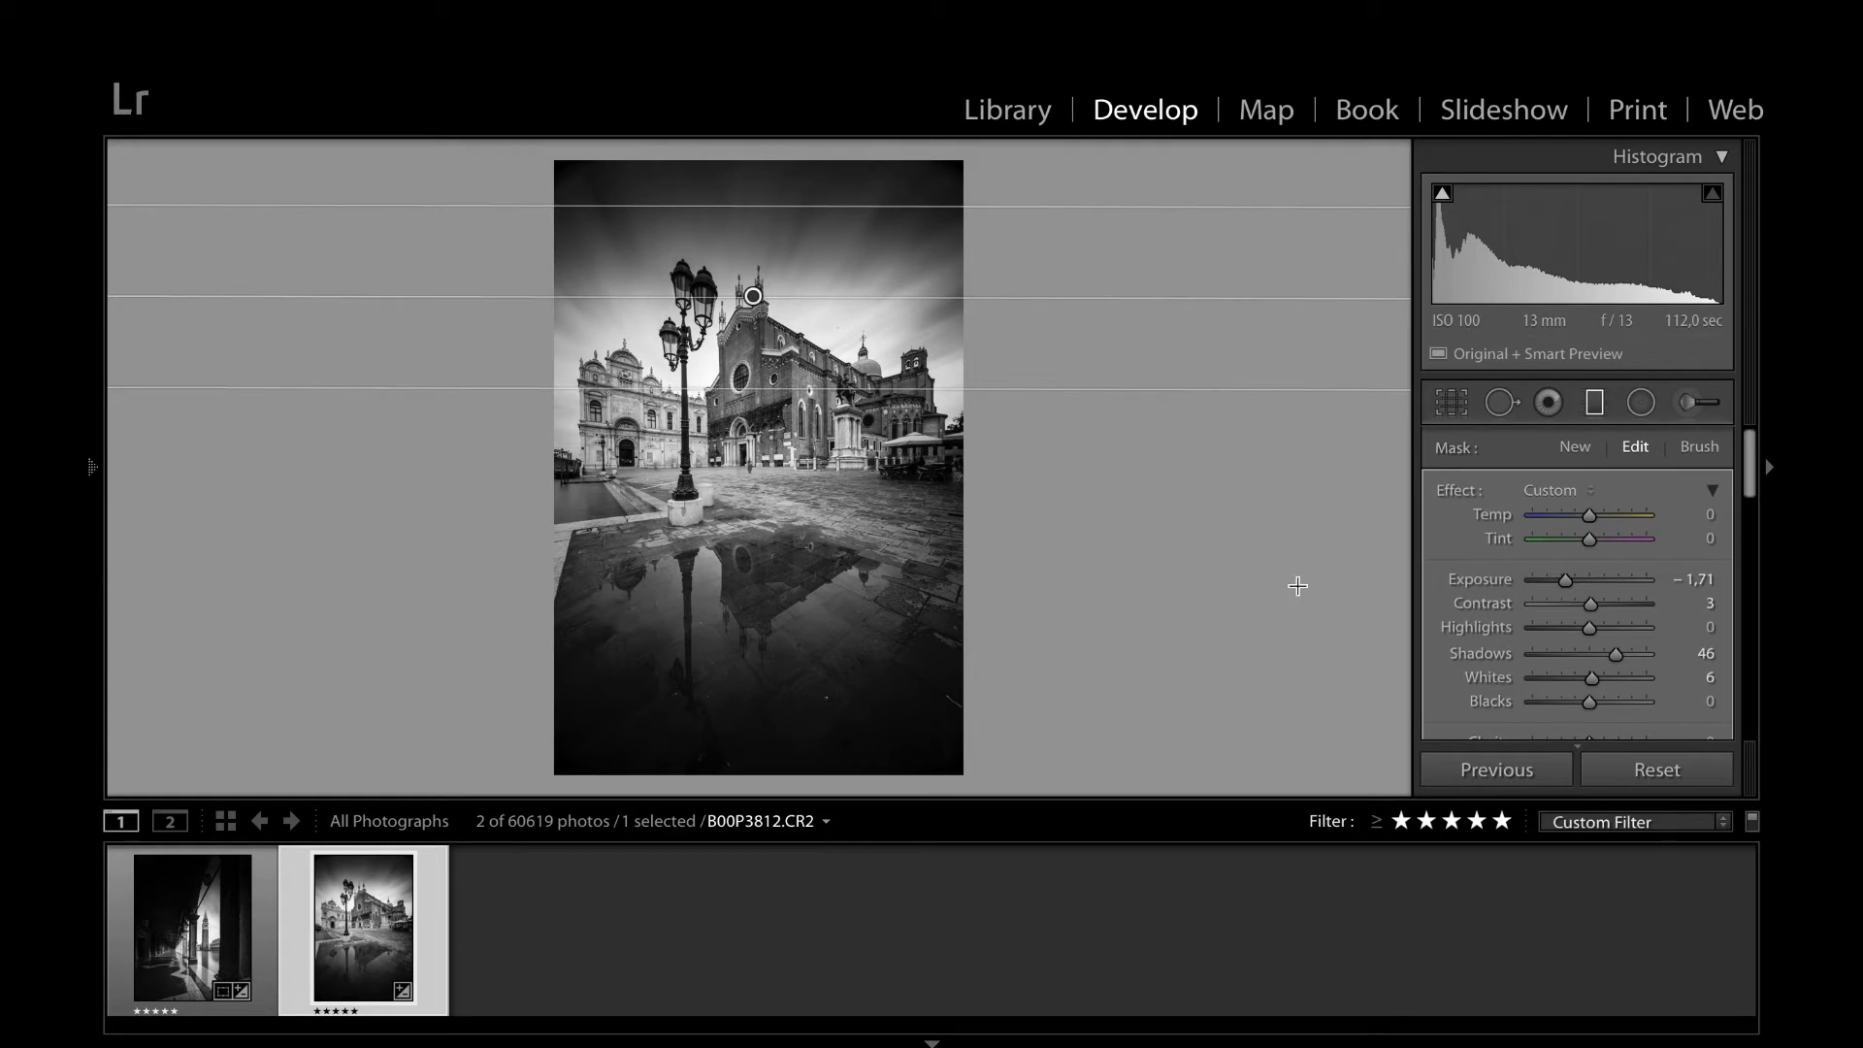
left_click(1141, 712)
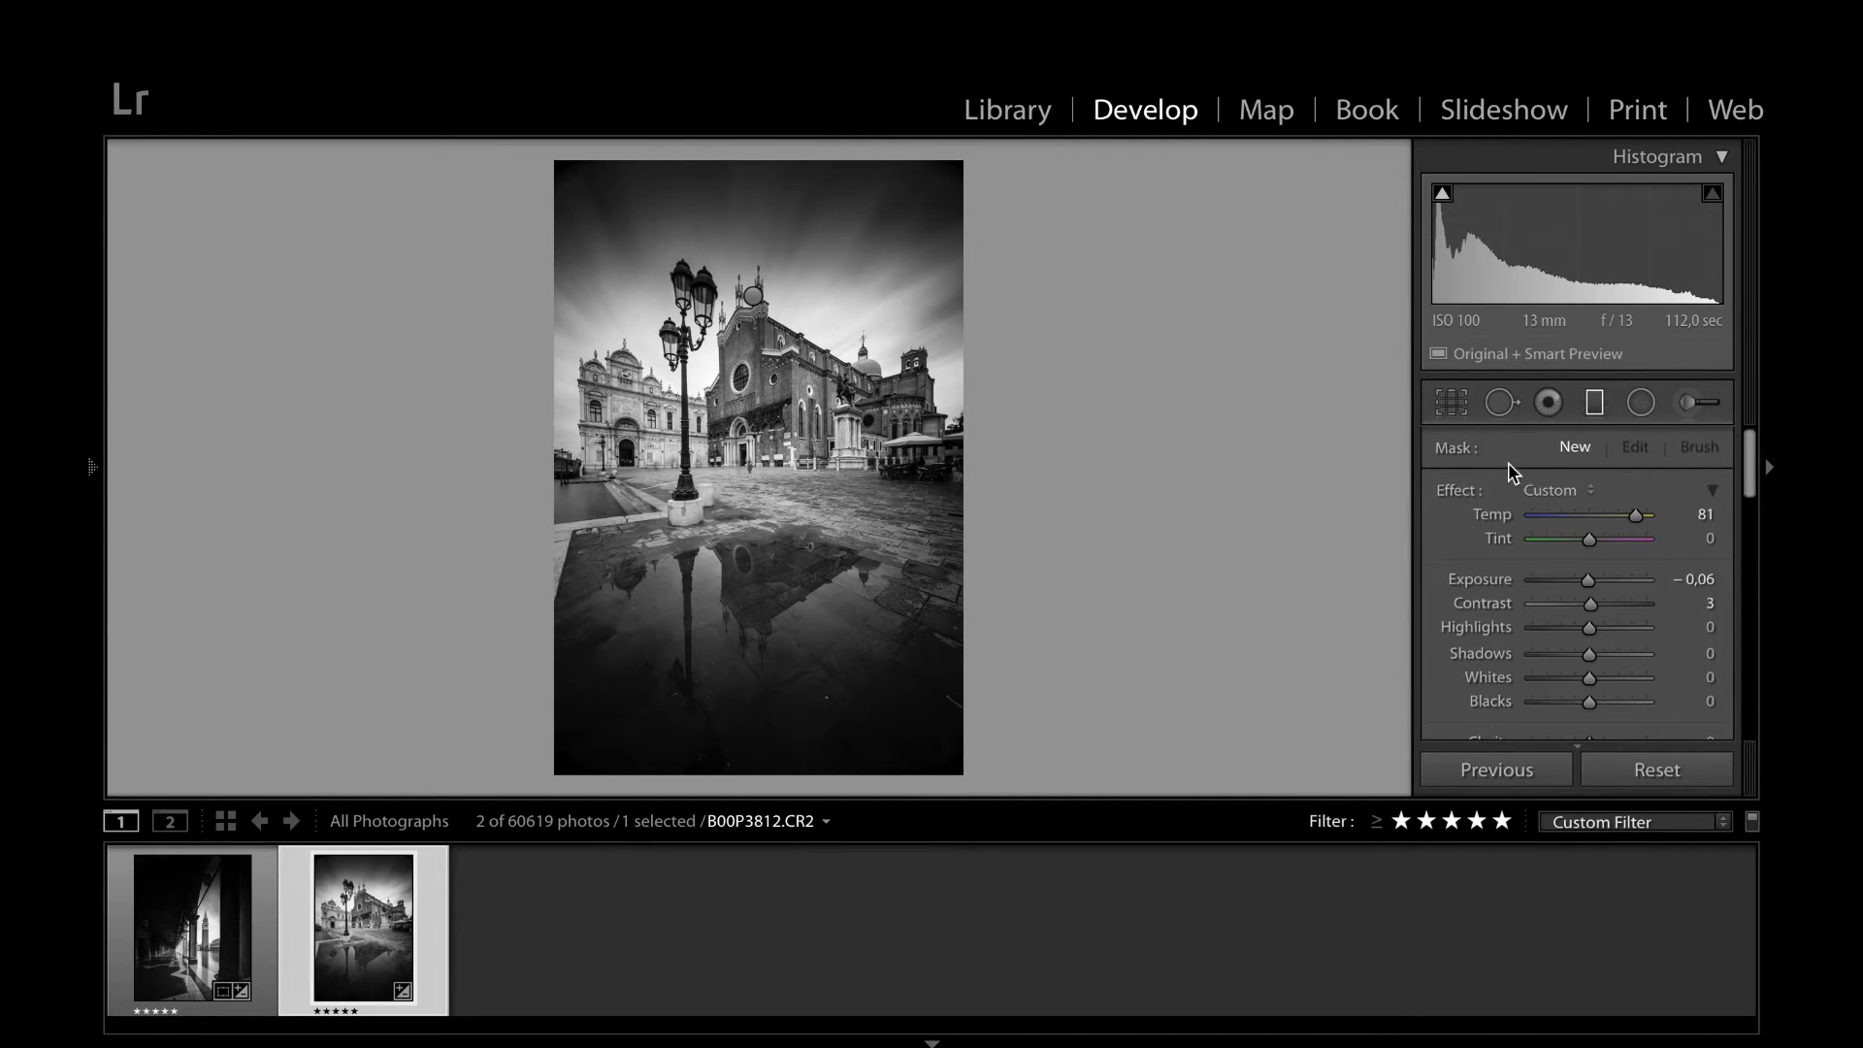
left_click(1594, 404)
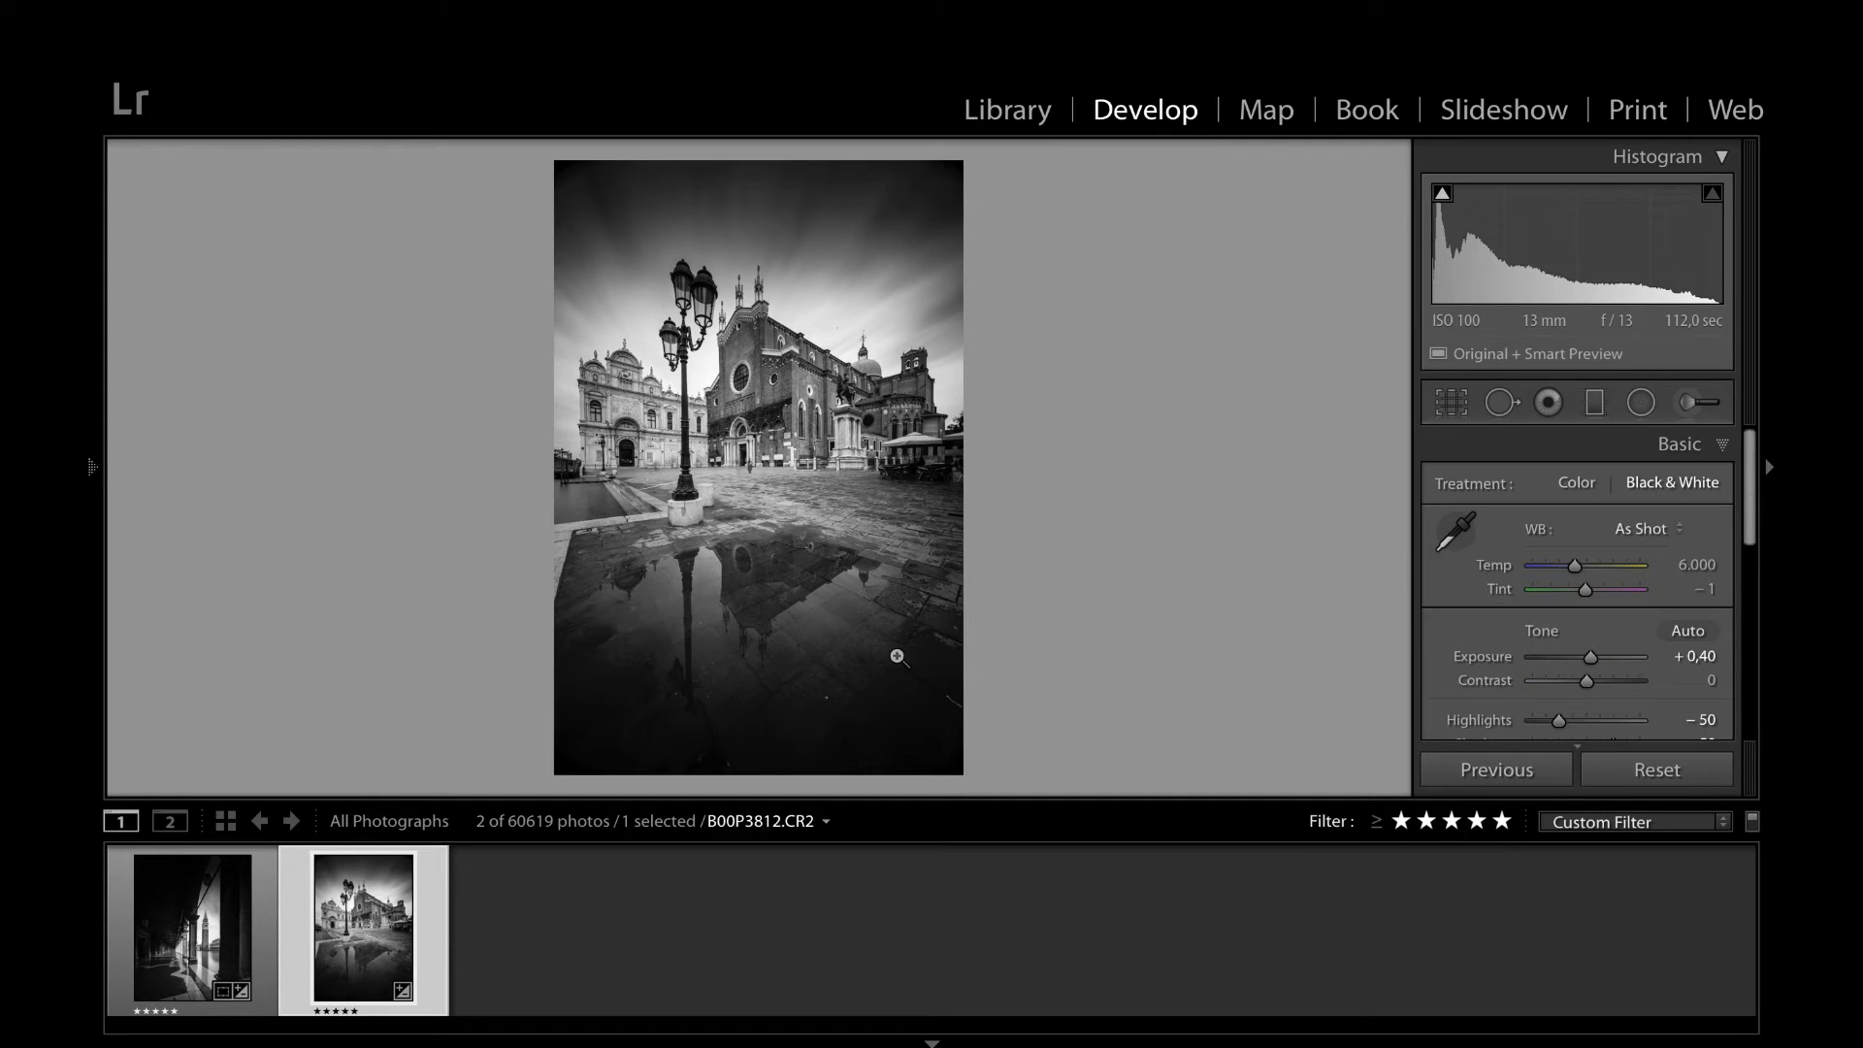
left_click(1595, 403)
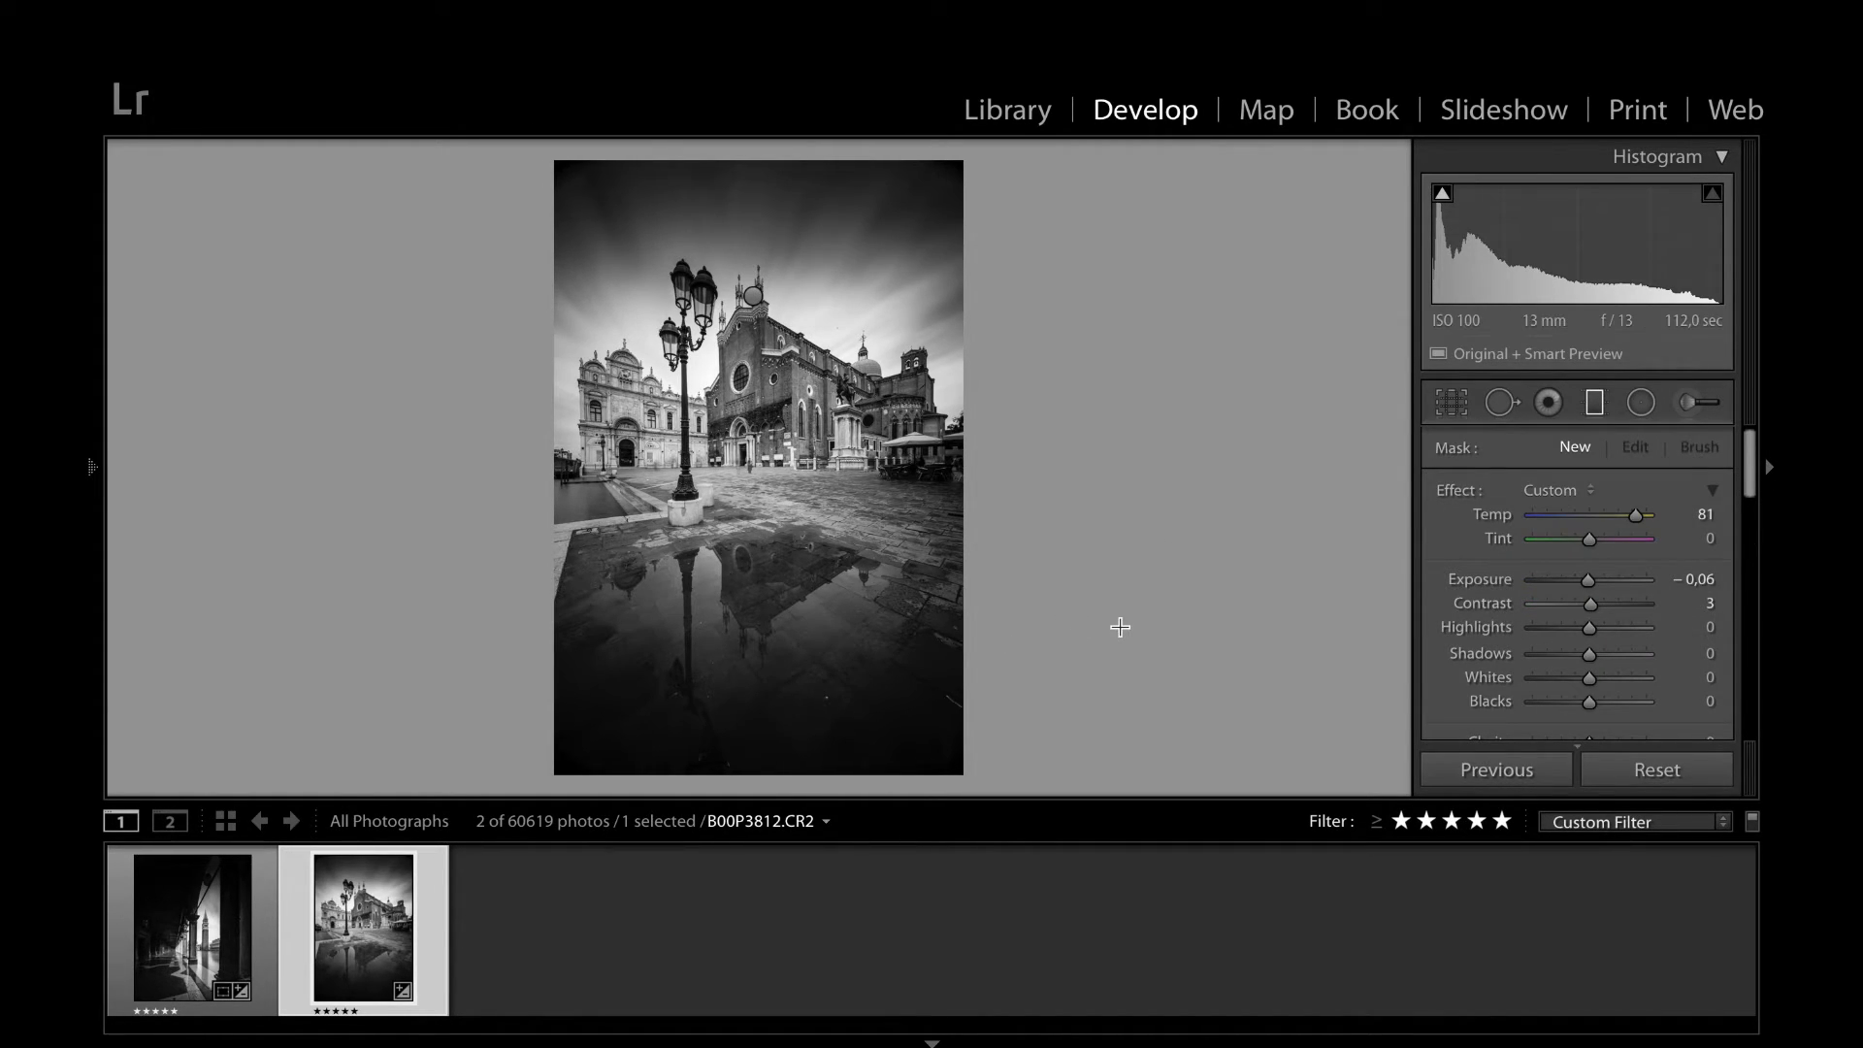
key("m")
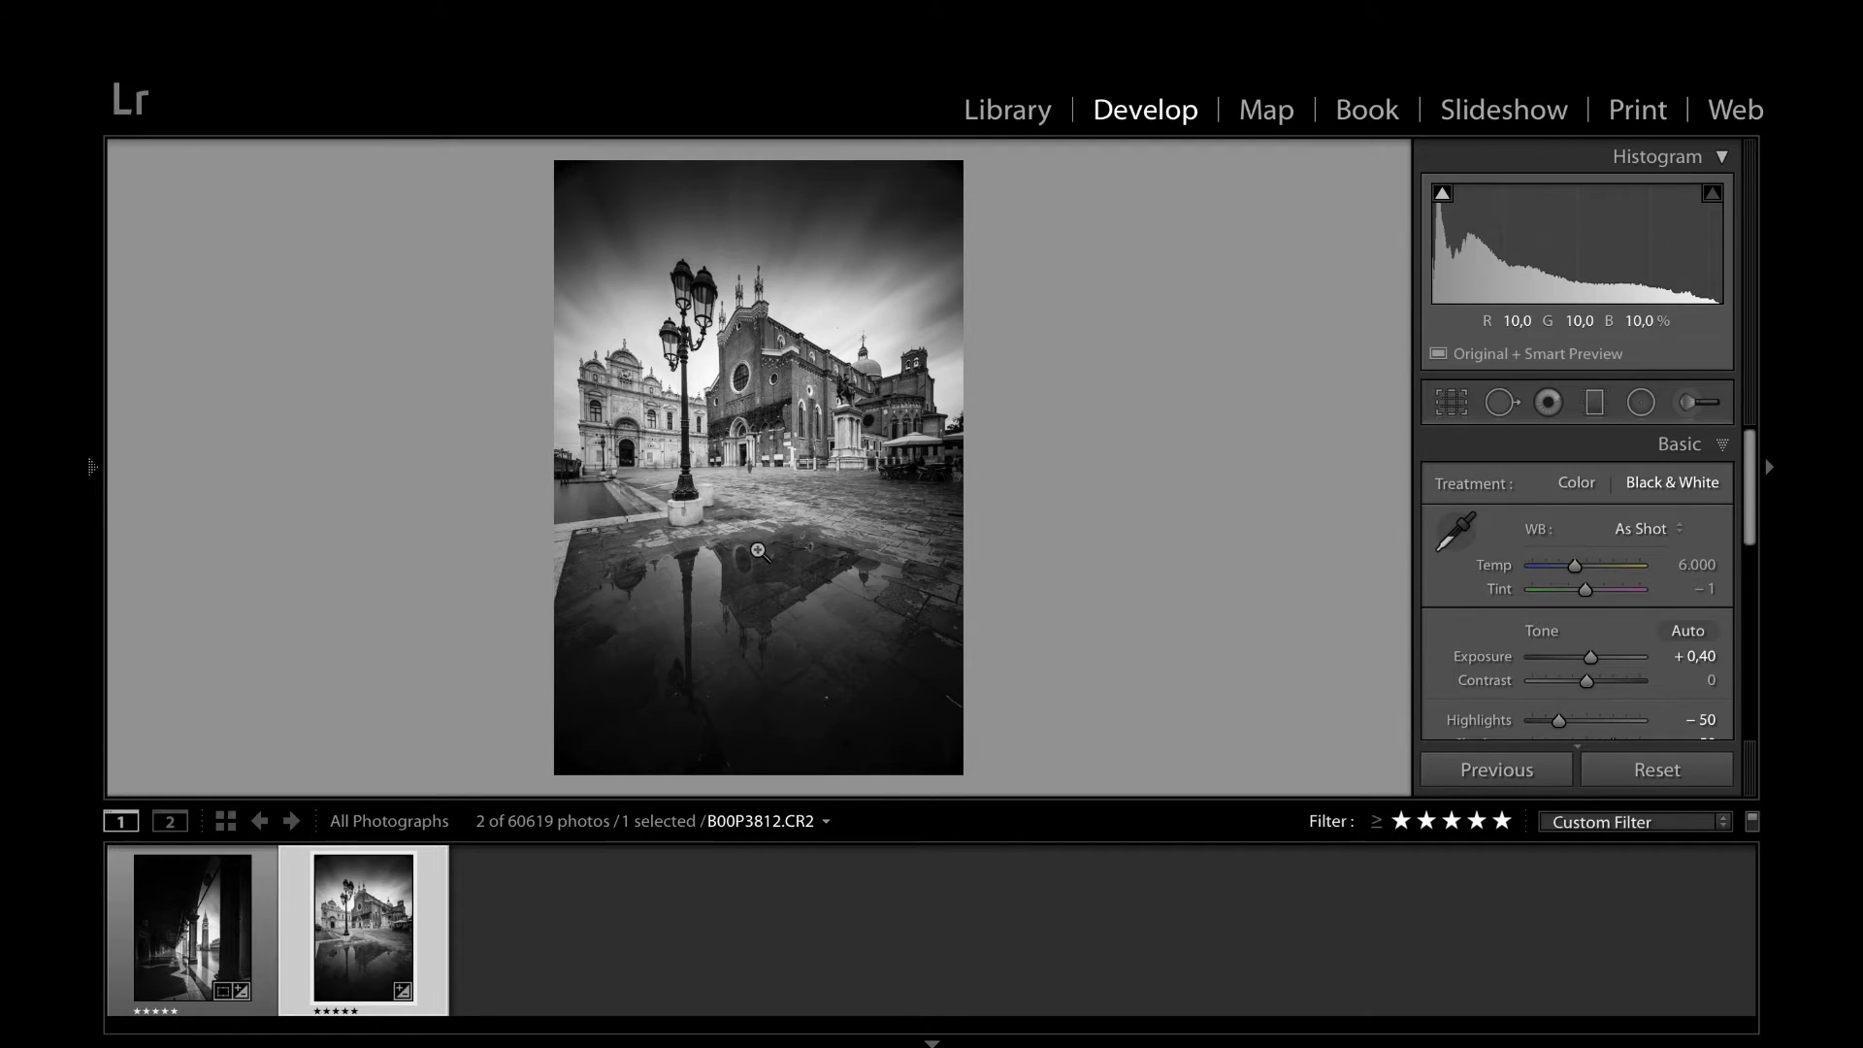
Brighten the wet pavement around the reflection with an Adjustment Brush mask, setting its Exposure to 0,54
left_click(1696, 405)
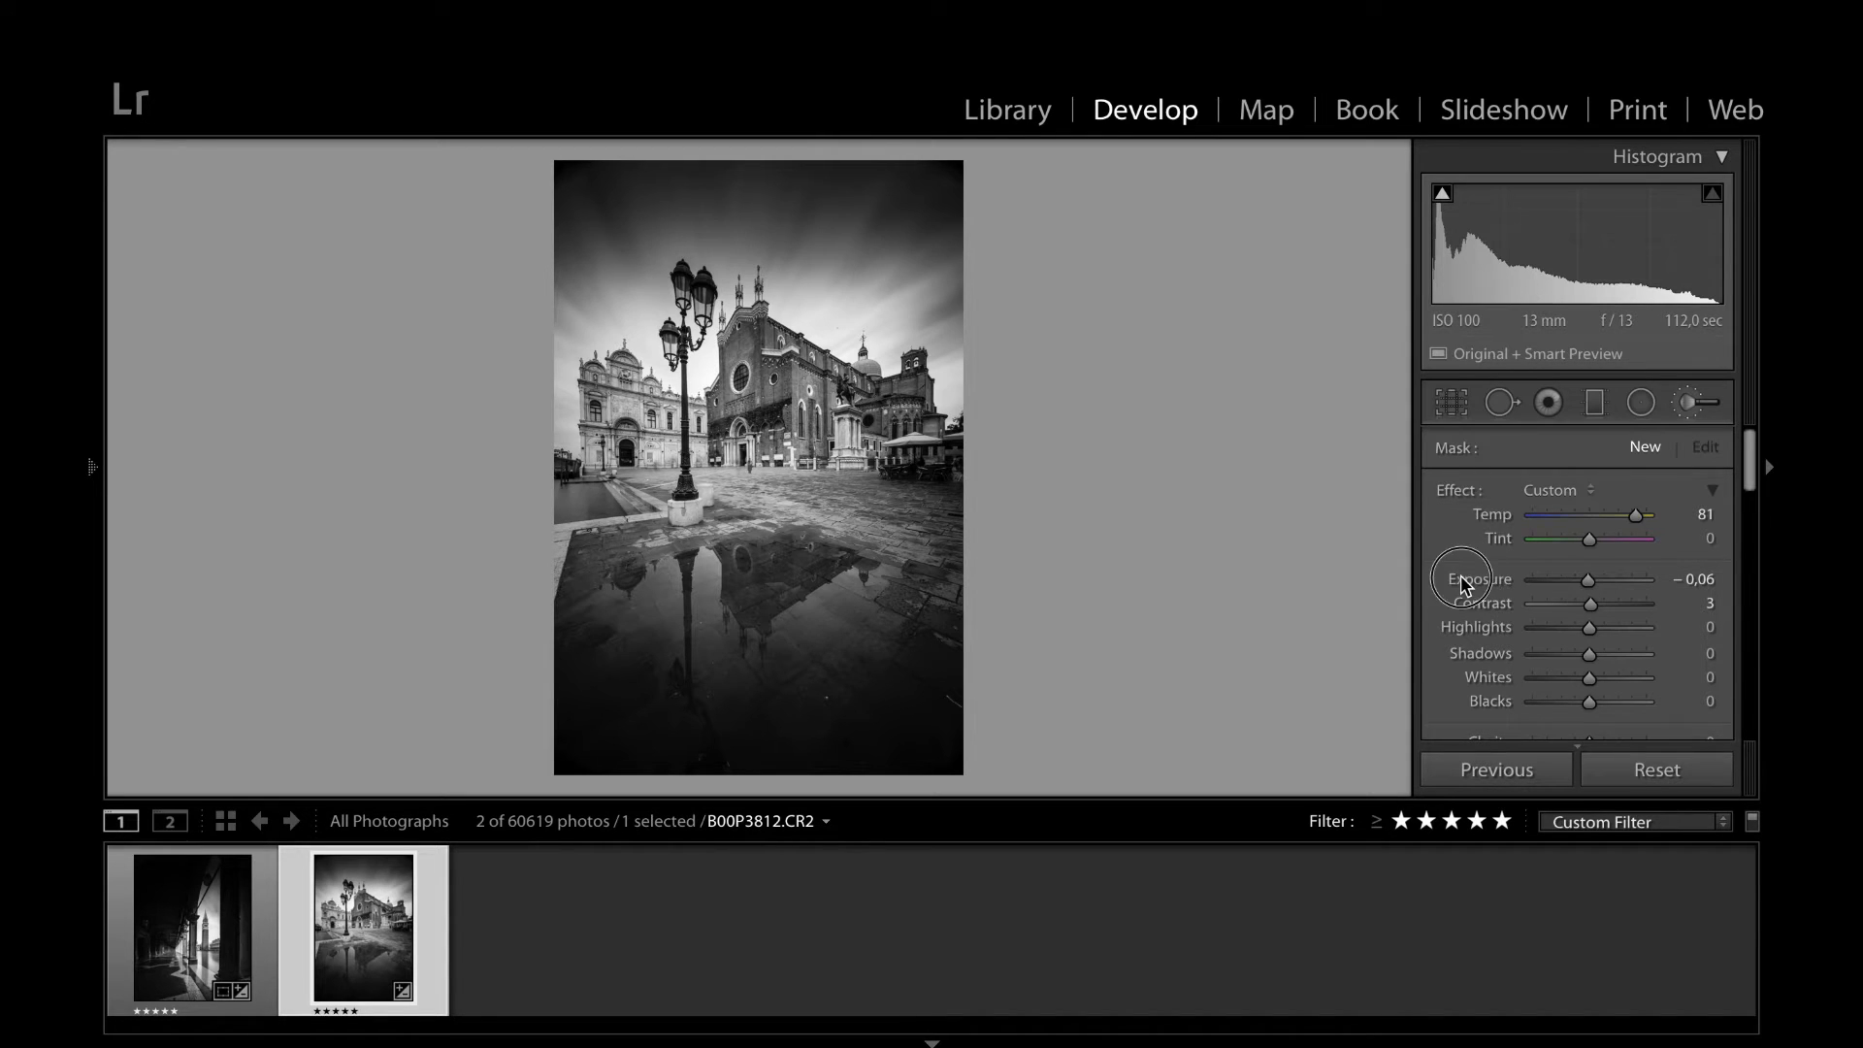
left_click_drag(1588, 581, 1593, 579)
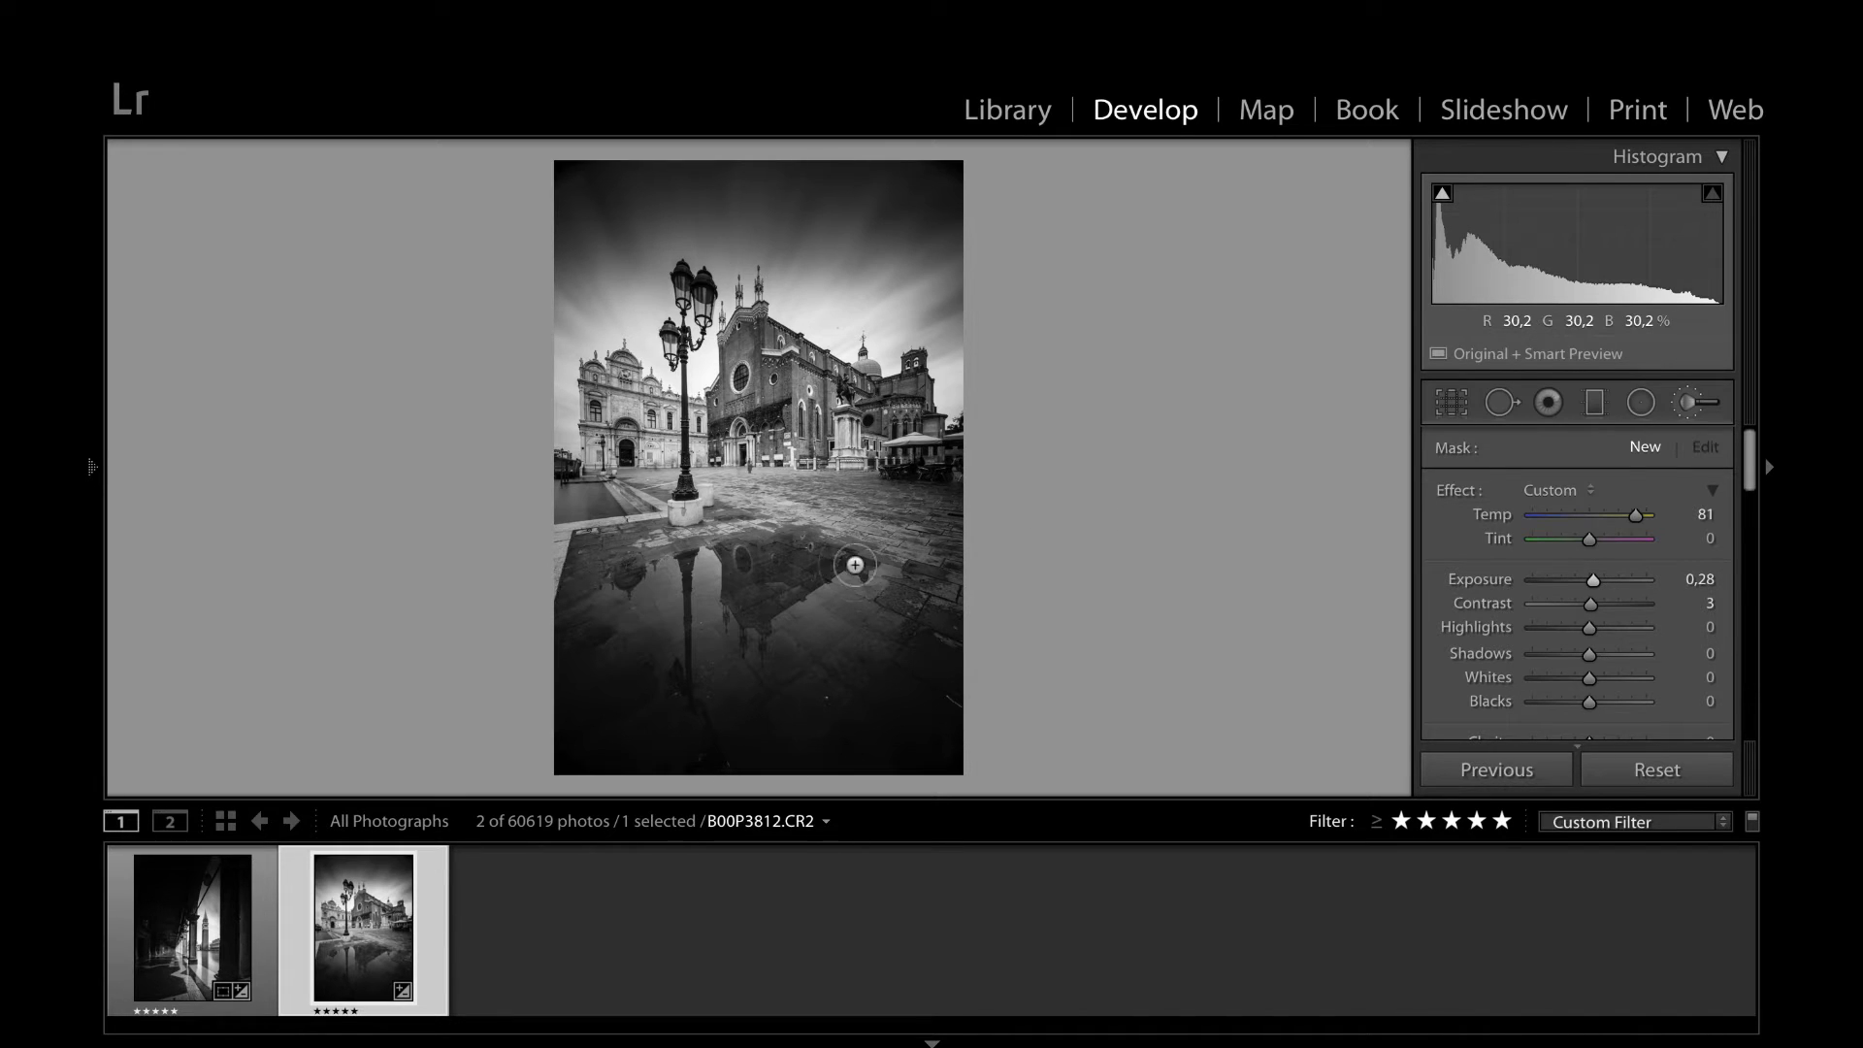
left_click_drag(861, 591, 684, 719)
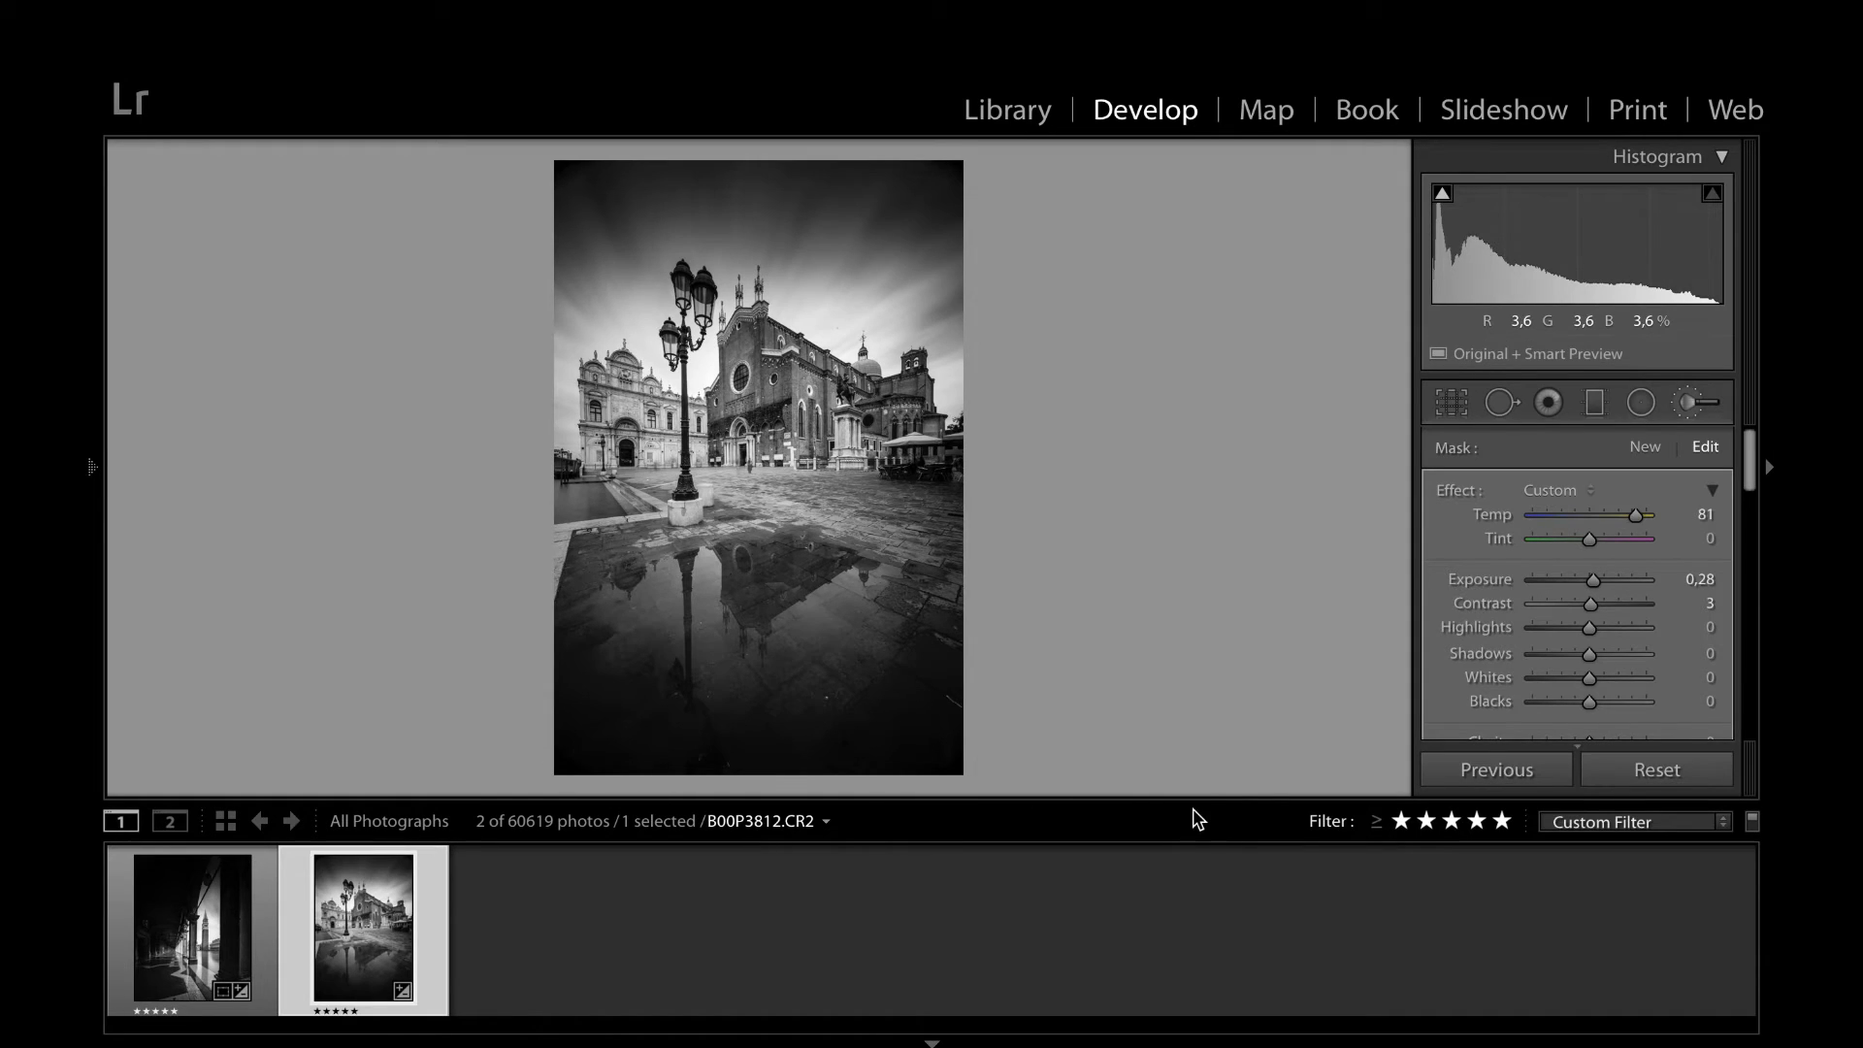
left_click(1594, 580)
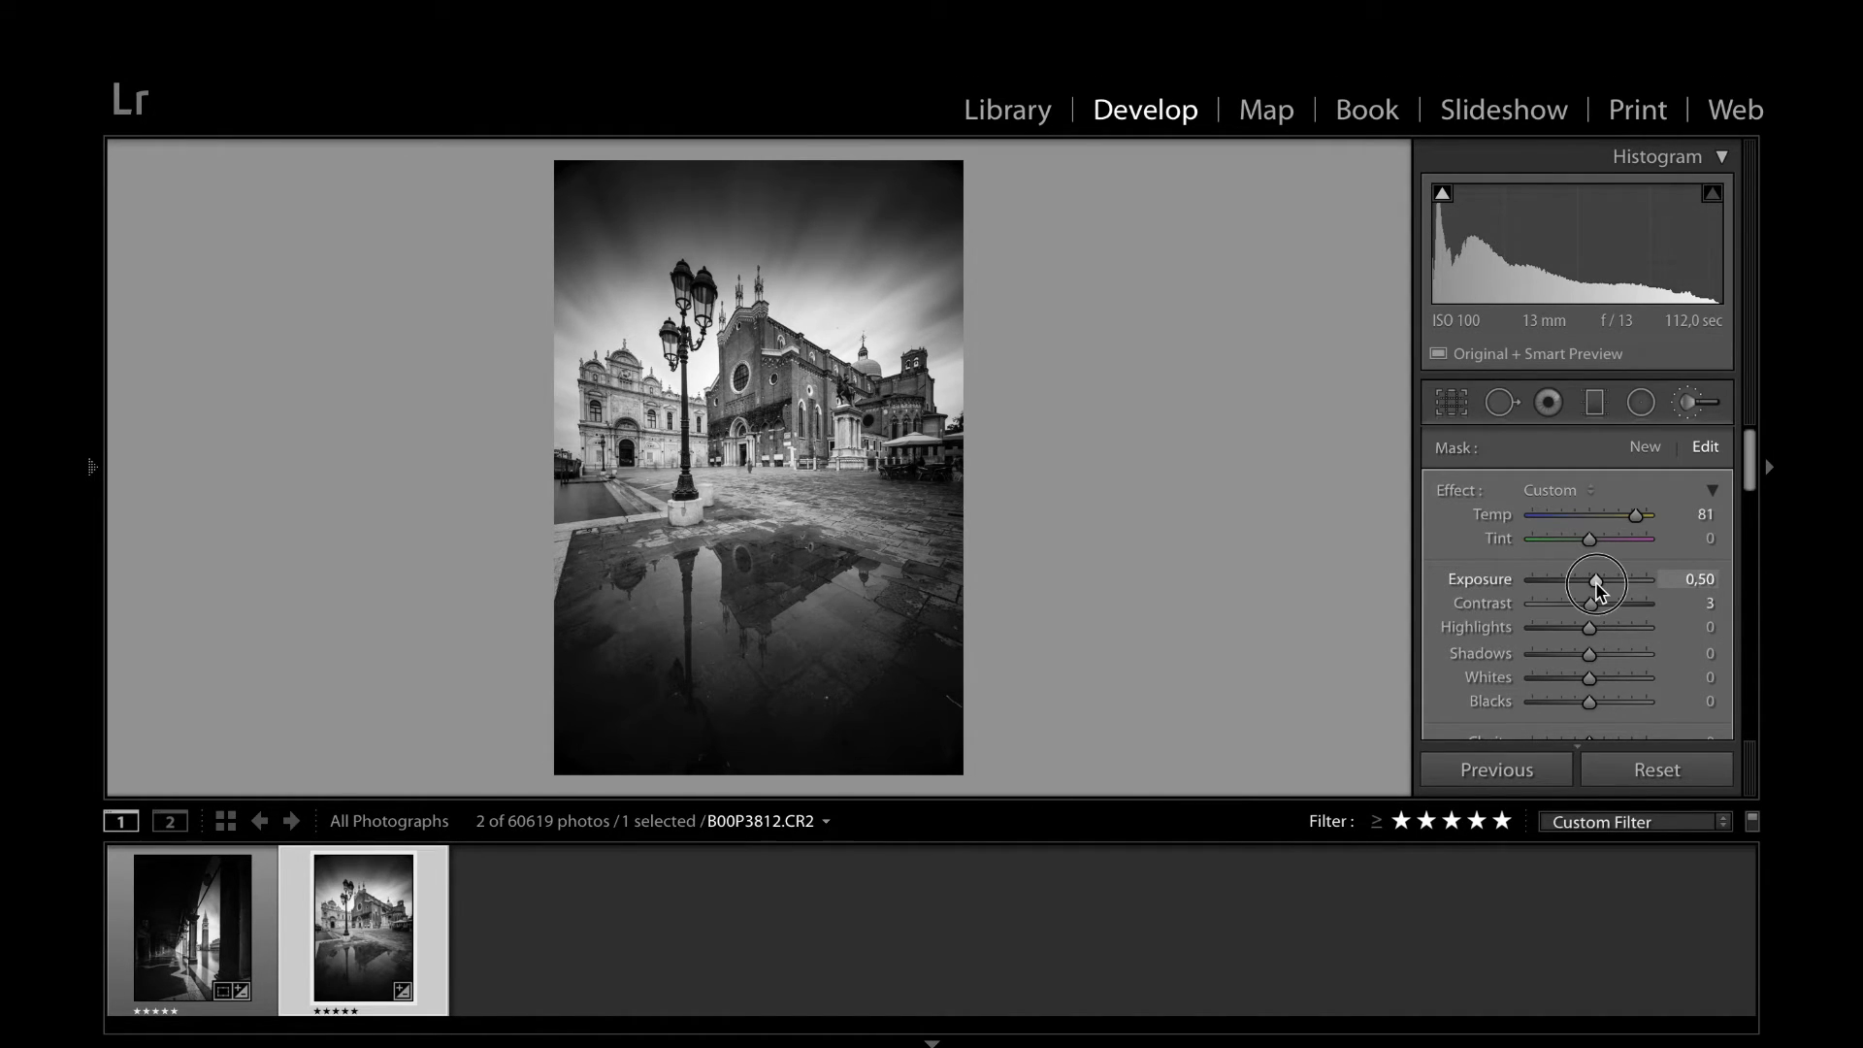
left_click(1595, 581)
left_click_drag(1602, 580, 1599, 580)
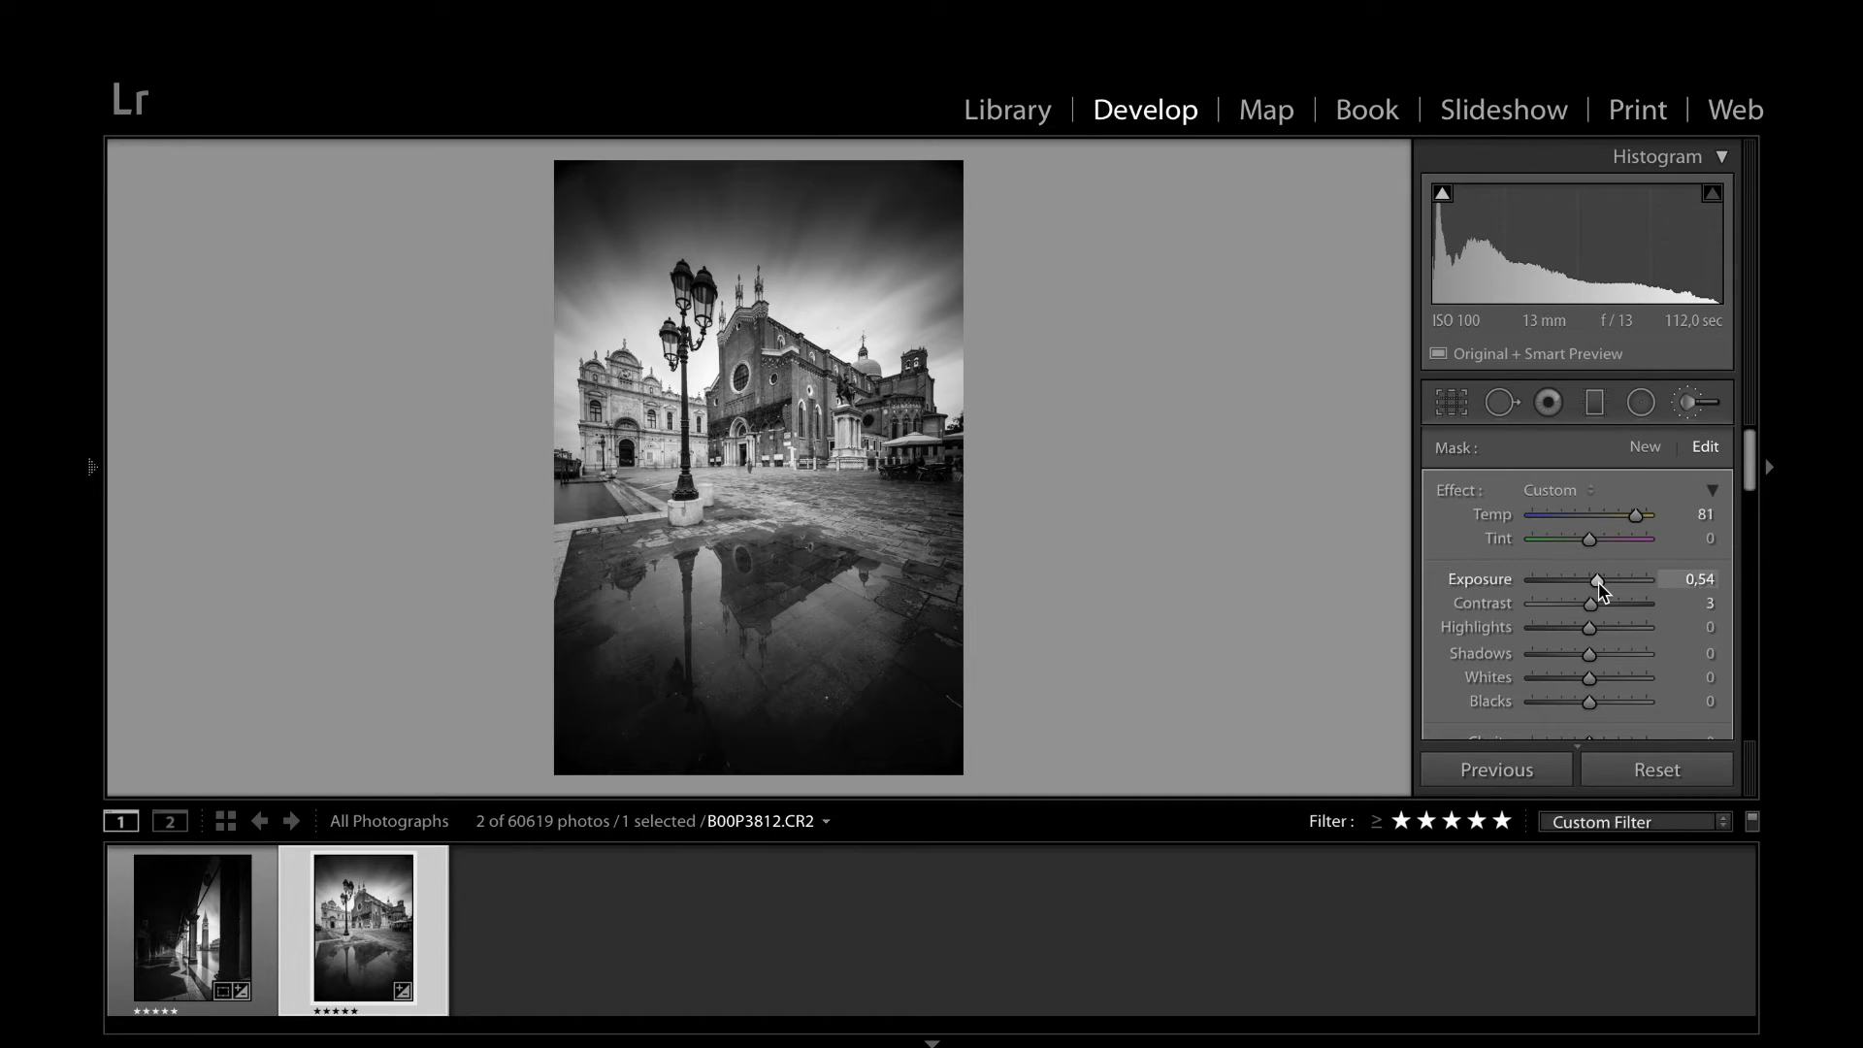
Start a new Adjustment Brush mask with Exposure 0,28 and Contrast 40 and paint it over the church's reflection
left_click(1644, 448)
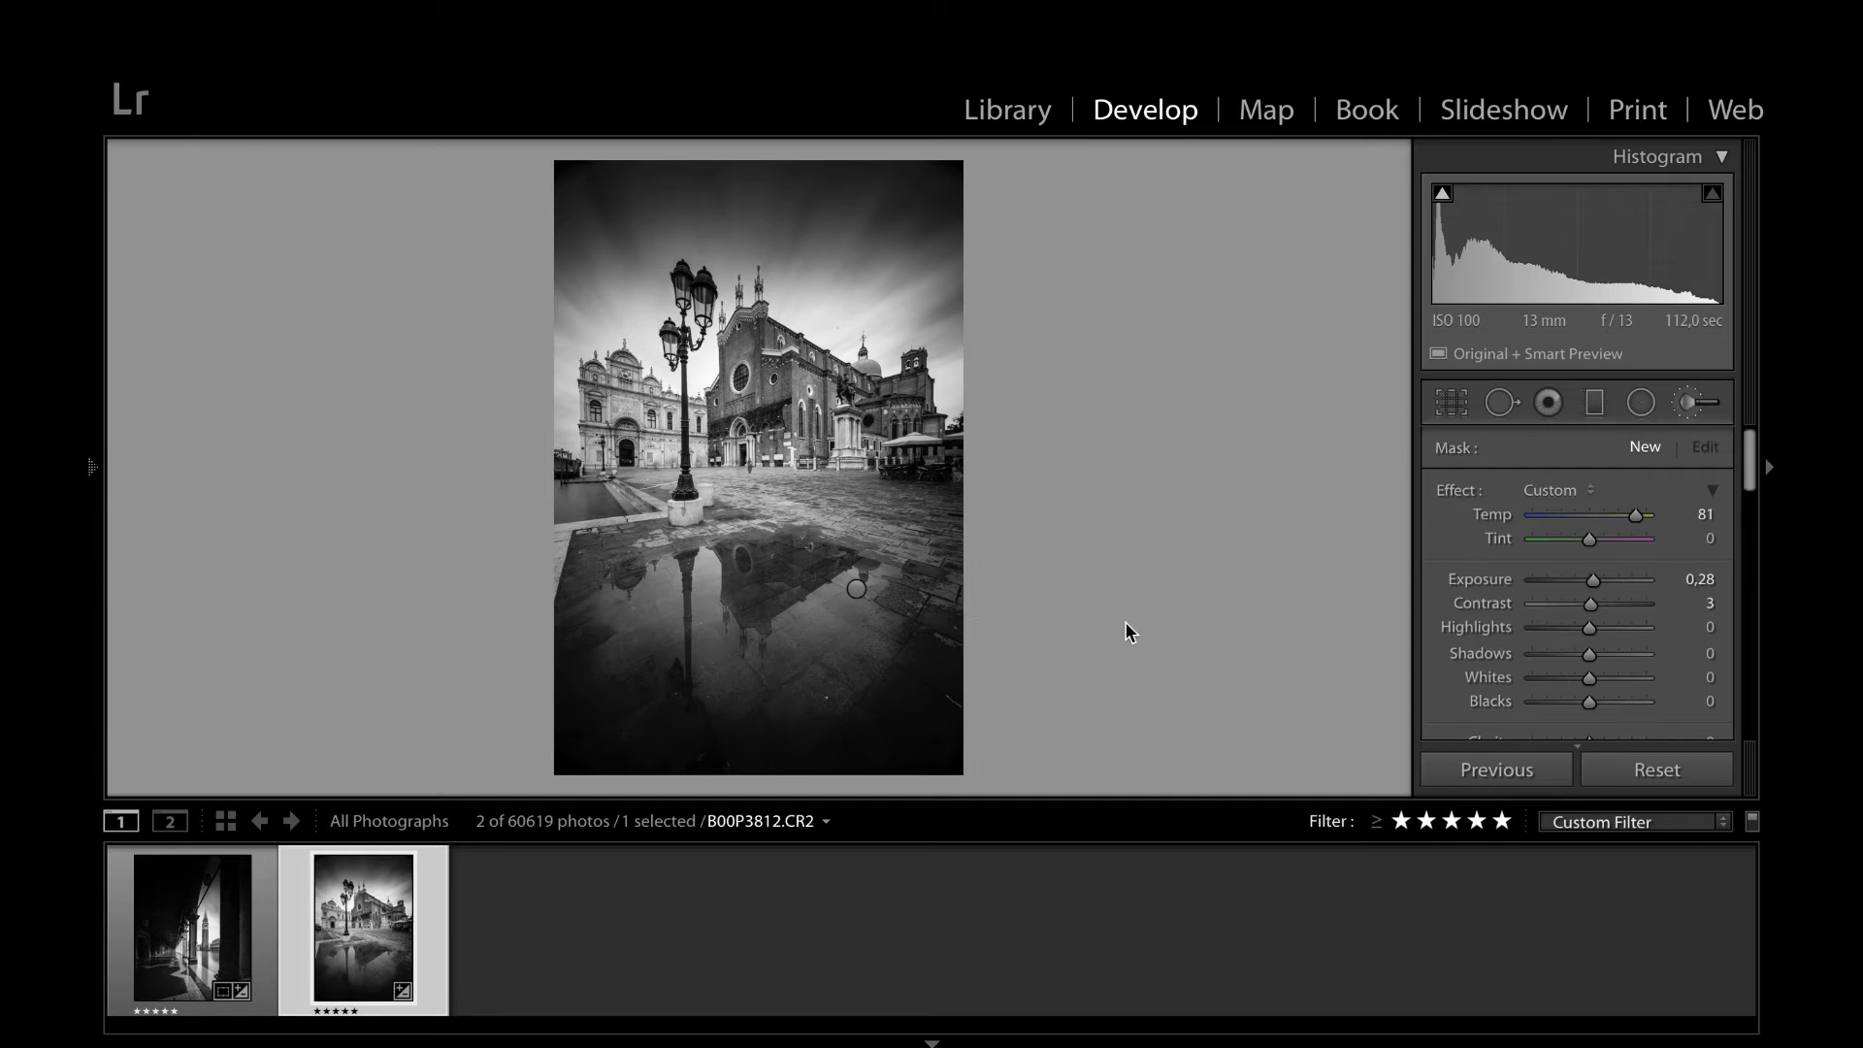
scroll(1537, 648, "down", 2)
scroll(1536, 648, "down", 2)
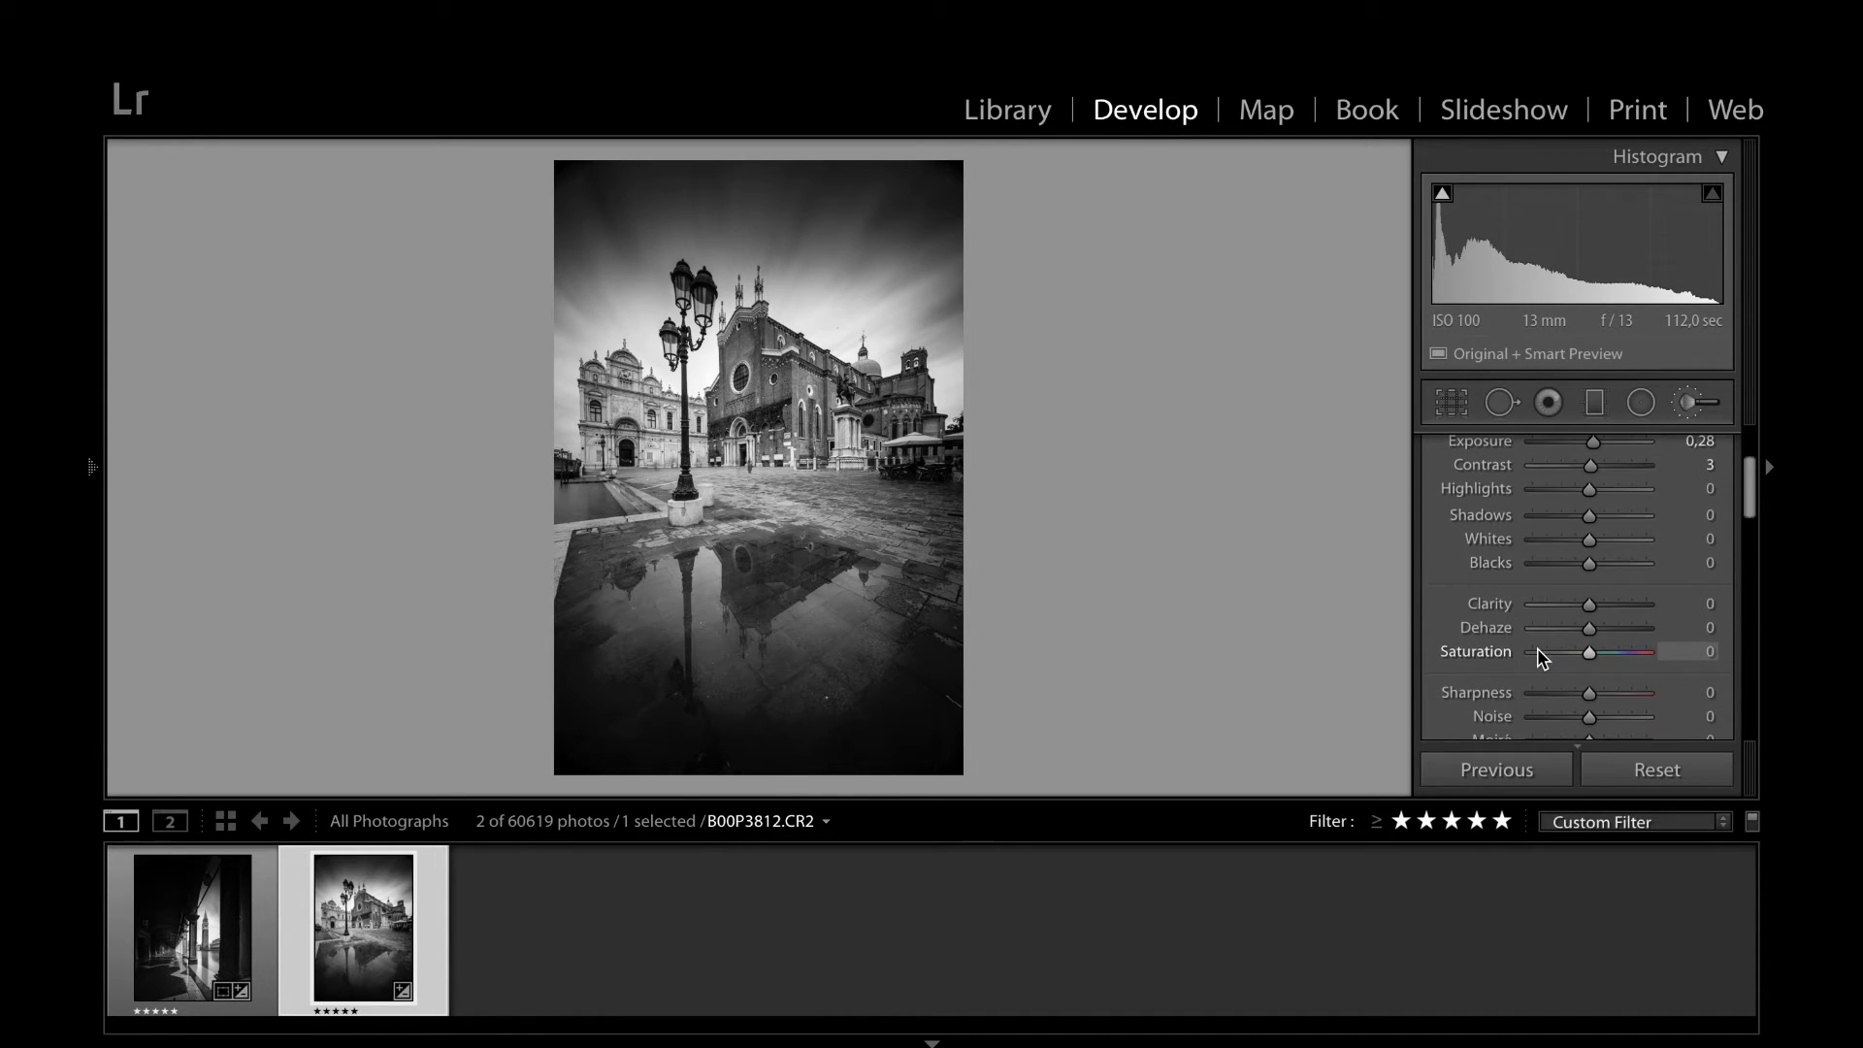
scroll(1536, 648, "down", 2)
scroll(1538, 650, "up", 5)
scroll(1536, 648, "up", 1)
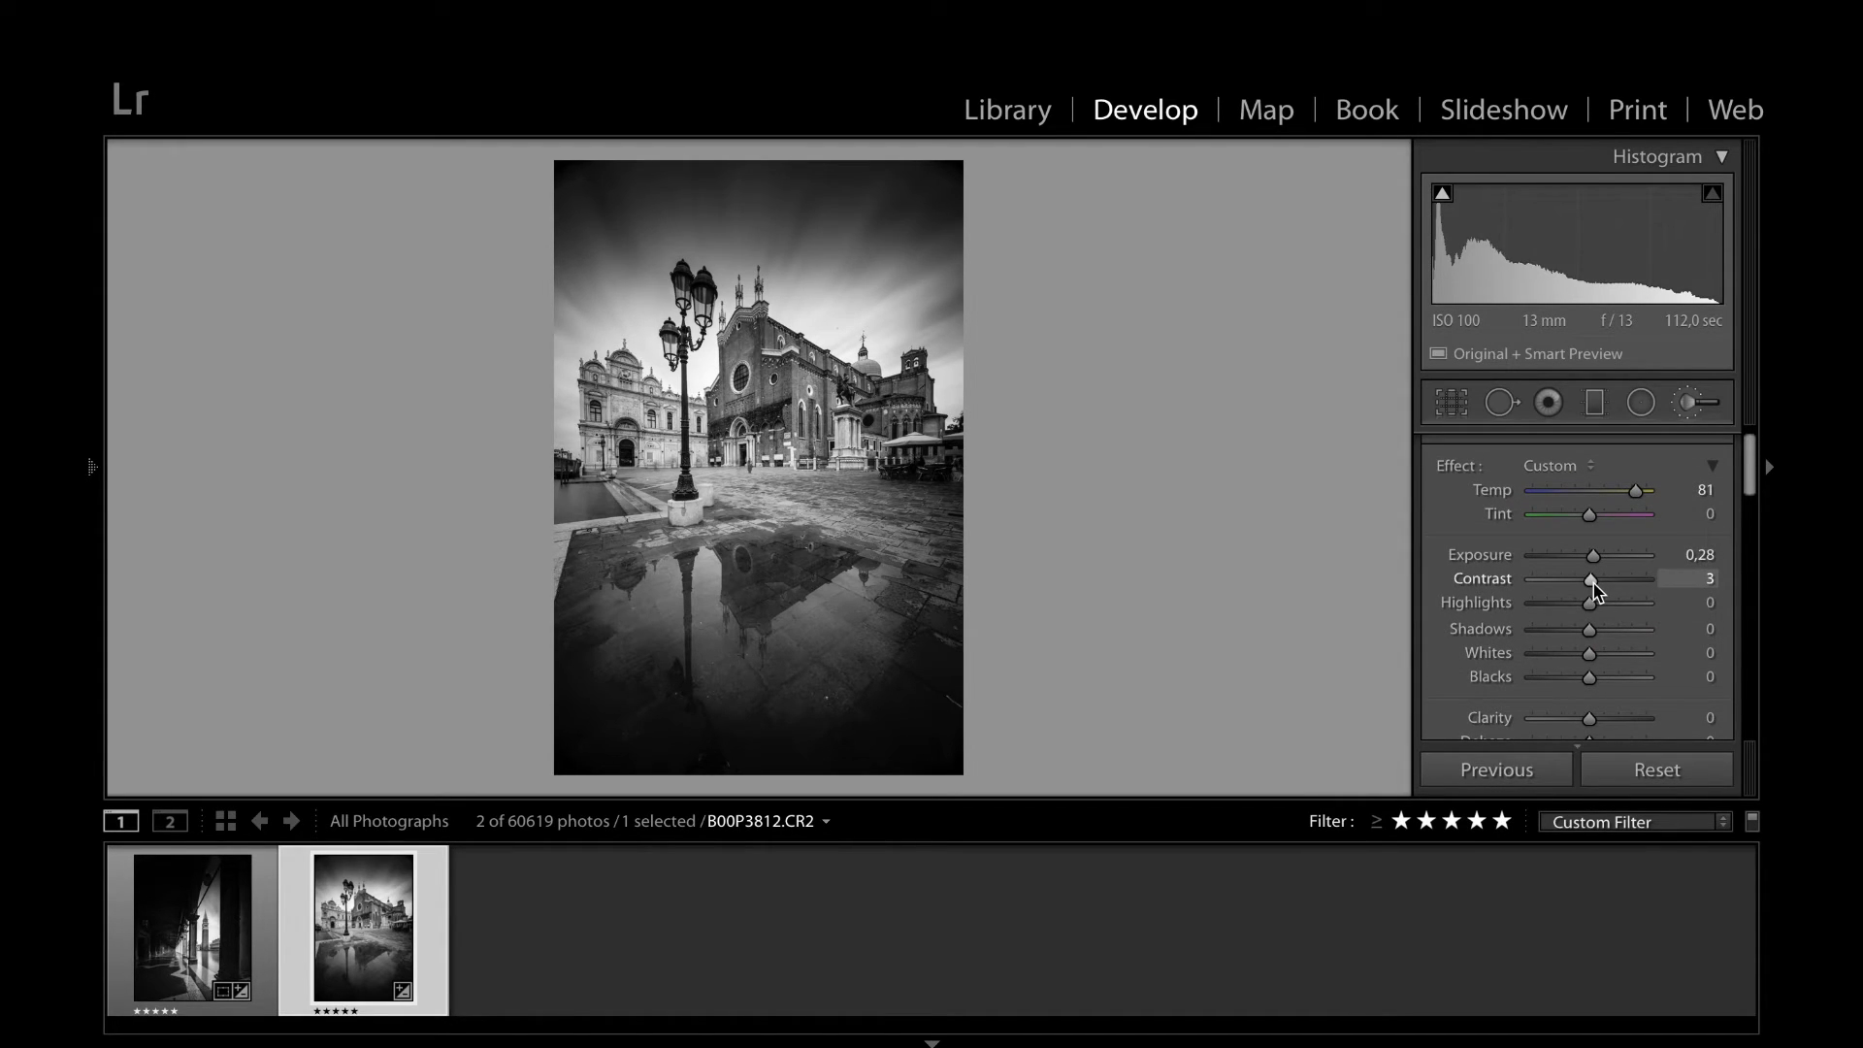
left_click_drag(1593, 580, 1614, 580)
mouse_move(707, 565)
left_mouse_down()
mouse_move(703, 614)
mouse_move(745, 579)
mouse_move(710, 605)
mouse_move(829, 587)
mouse_move(721, 637)
mouse_move(642, 576)
mouse_move(698, 639)
mouse_move(790, 649)
mouse_move(851, 619)
left_mouse_up()
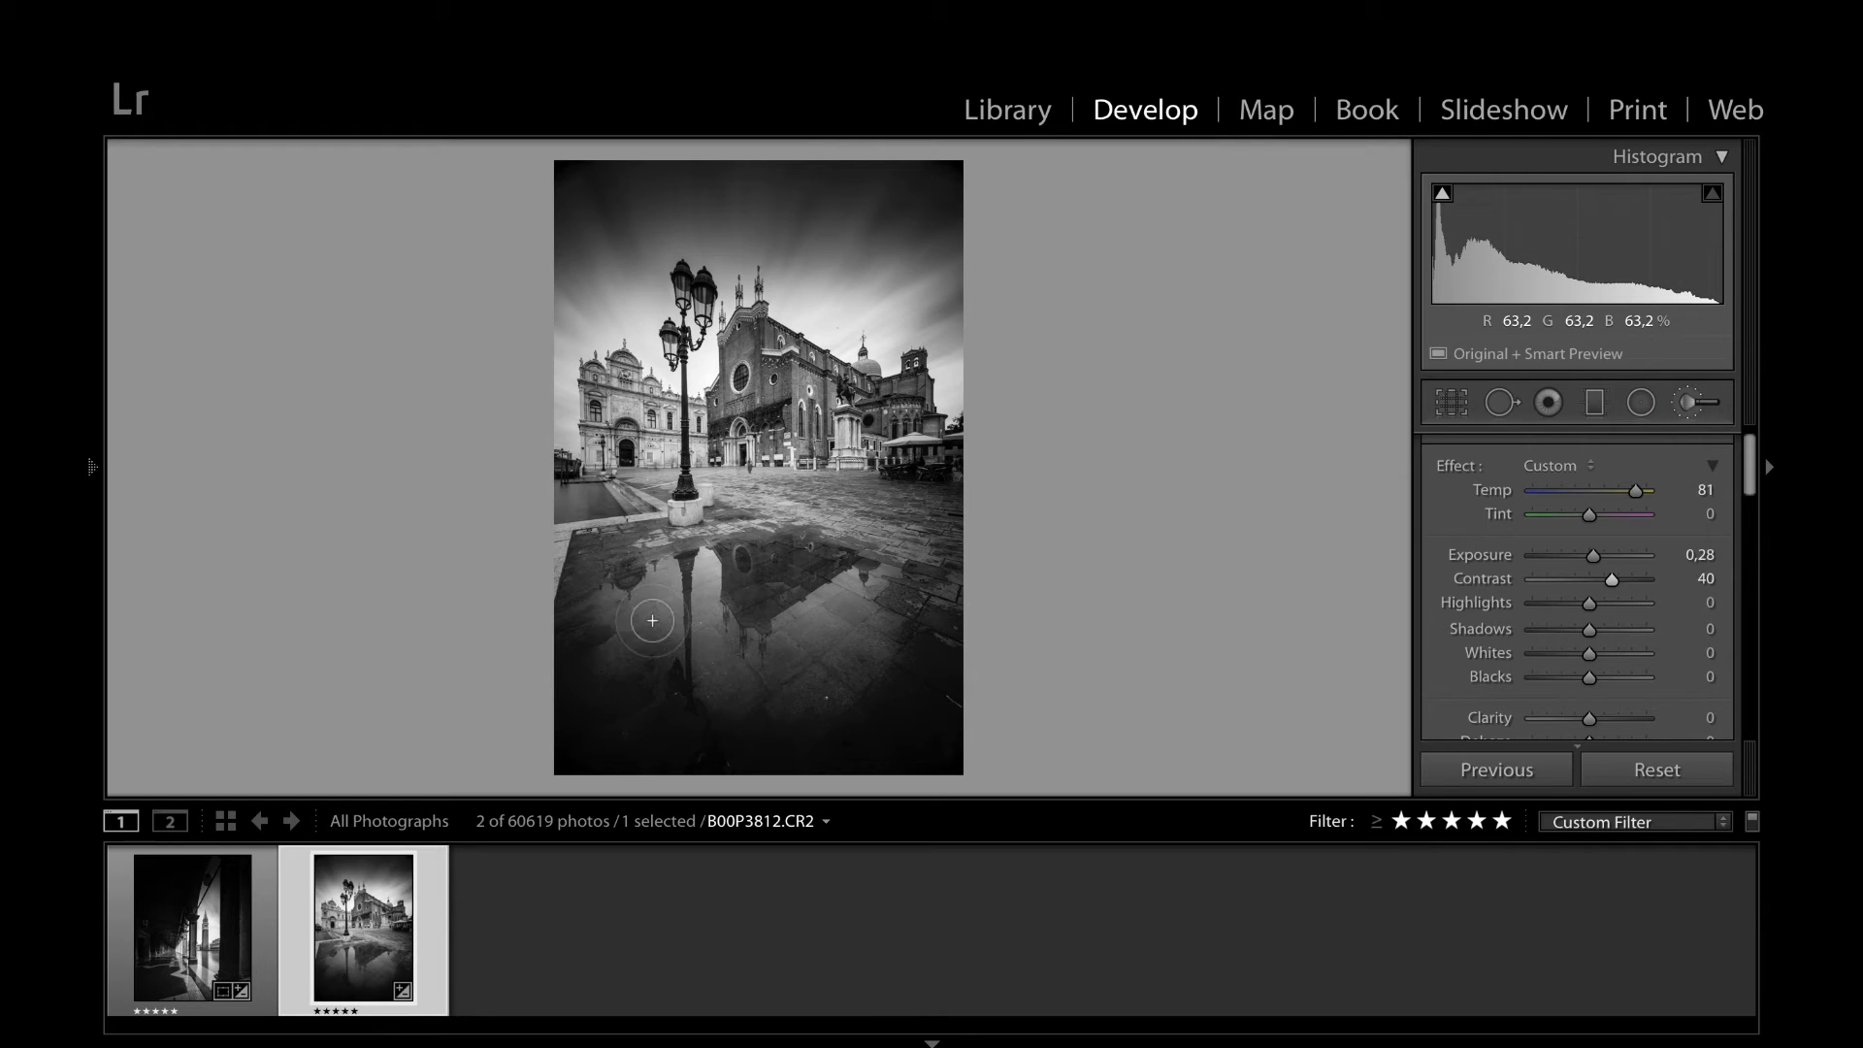
Set the reflection mask's Clarity to 60, then reset its Contrast and raise it slightly
scroll(1582, 621, "down", 3)
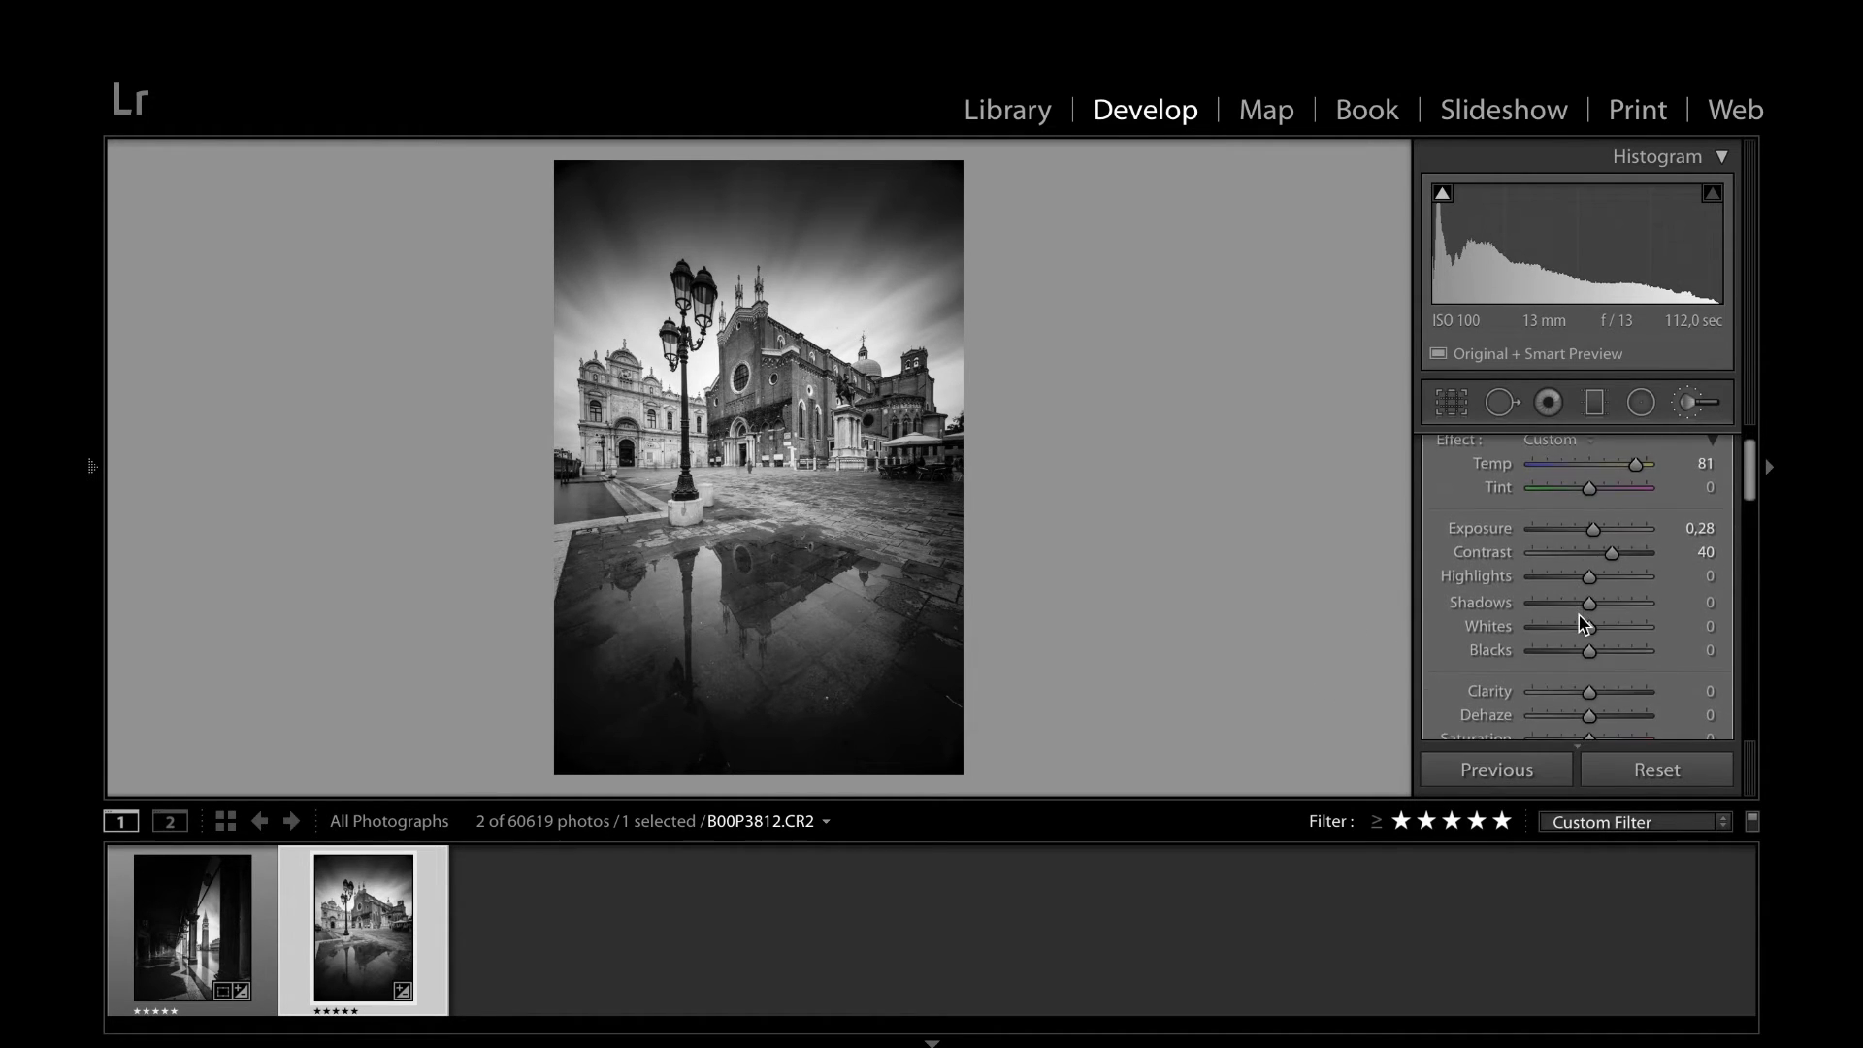
left_click_drag(1601, 638, 1606, 640)
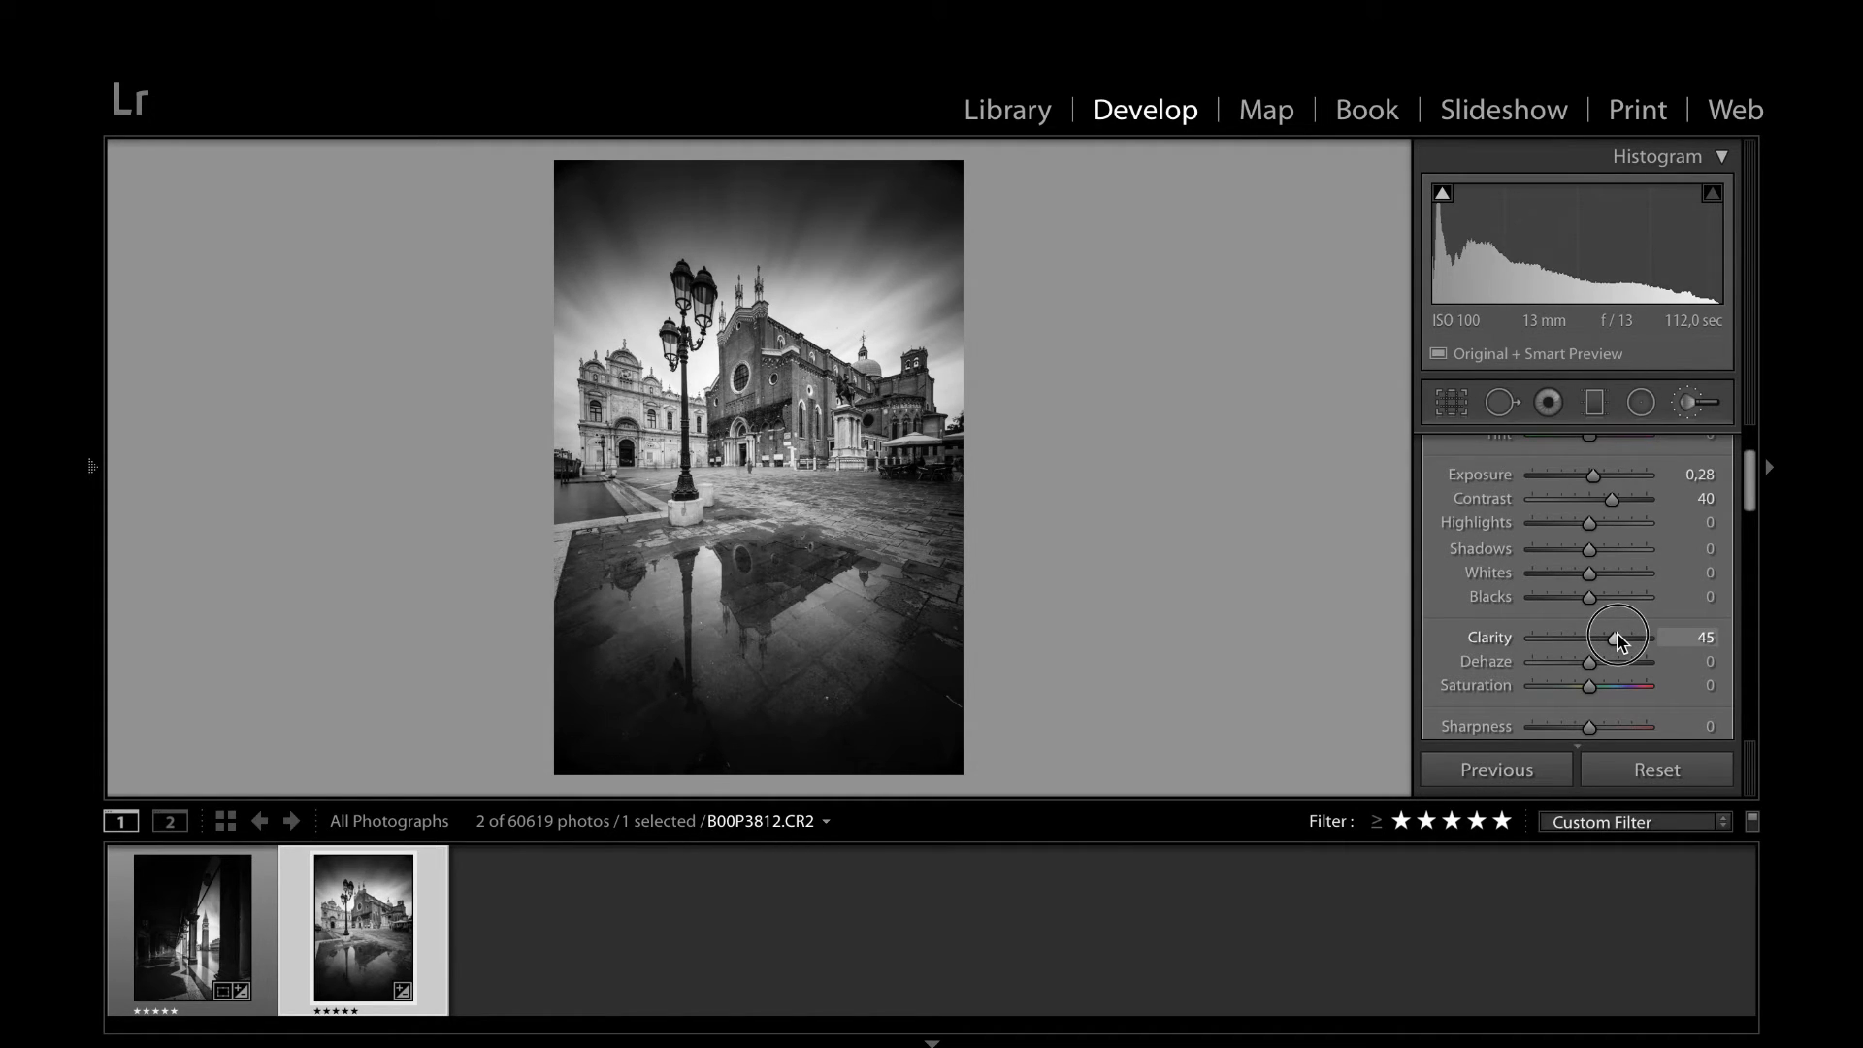
left_click_drag(1617, 641, 1629, 641)
double_click(1486, 499)
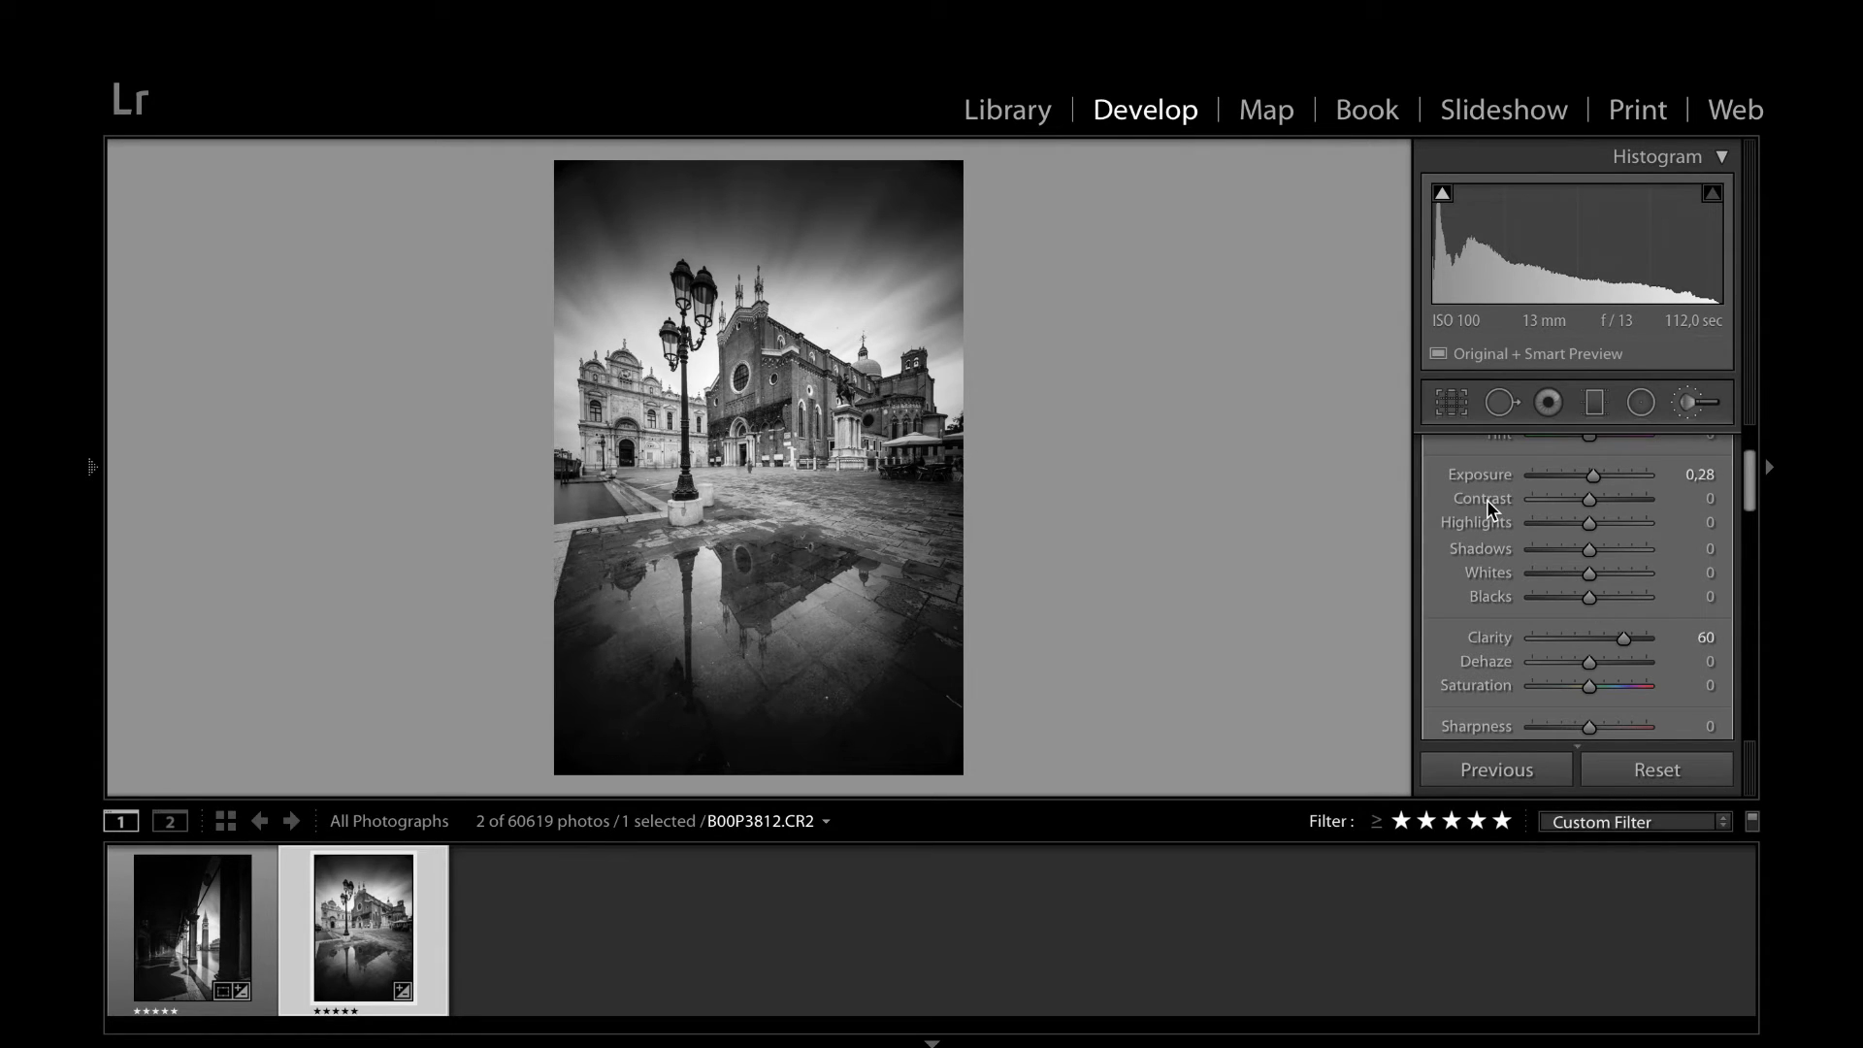
left_click_drag(1591, 500, 1606, 506)
Compare the church square photo with and without its Adjustment Brush masks, and check it against the arcade photo
scroll(1481, 593, "down", 3)
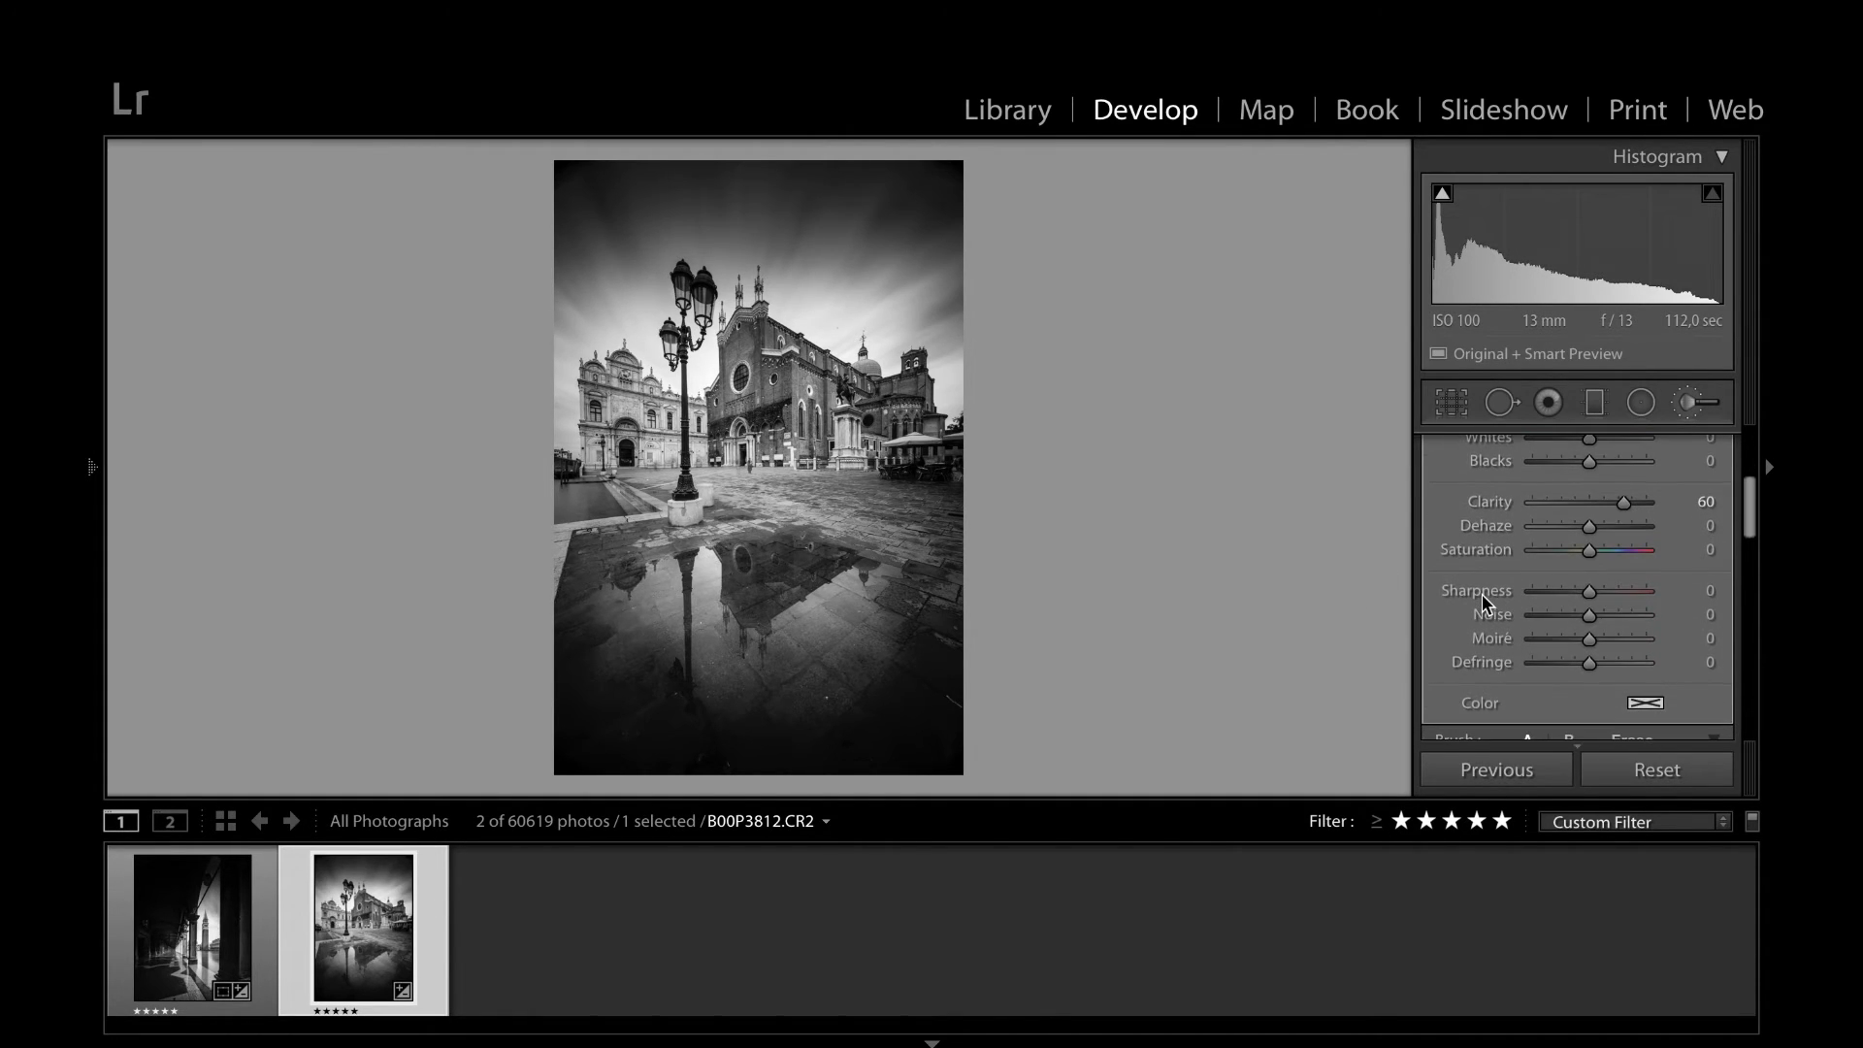
scroll(1484, 611, "down", 2)
scroll(1487, 591, "down", 3)
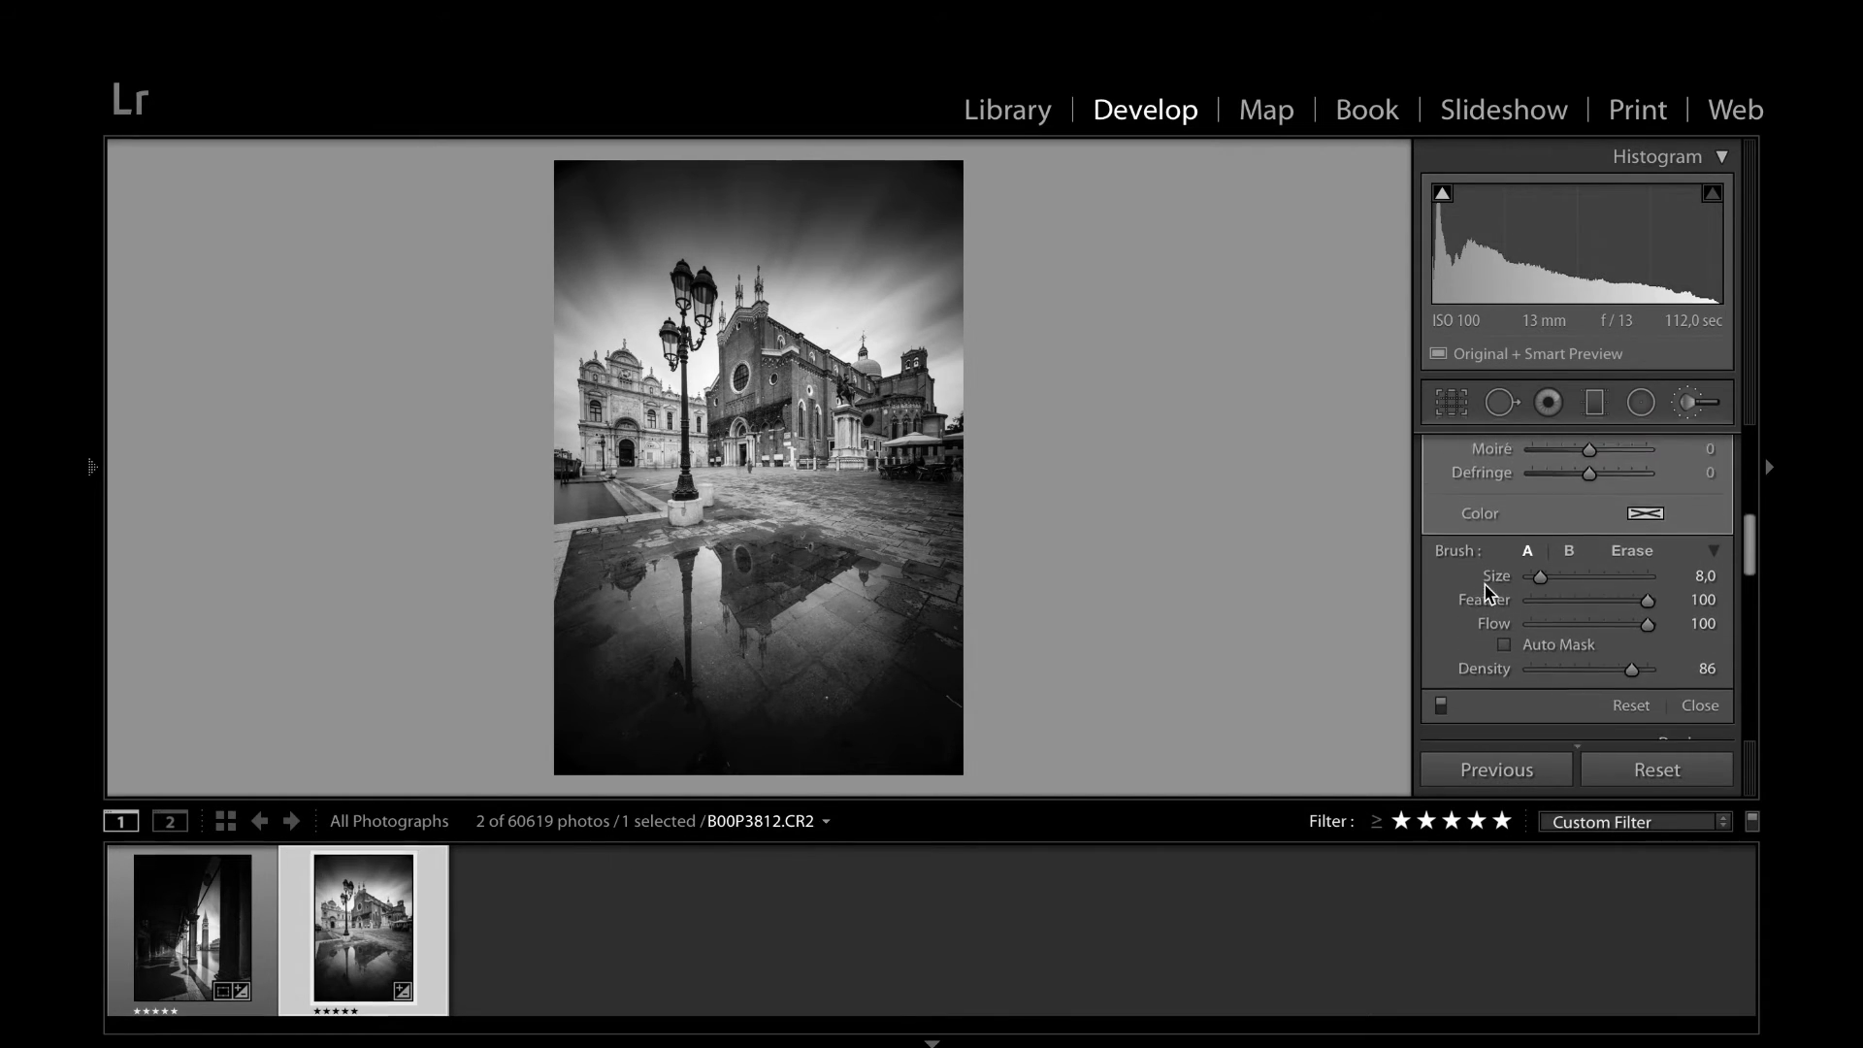
left_click(1440, 662)
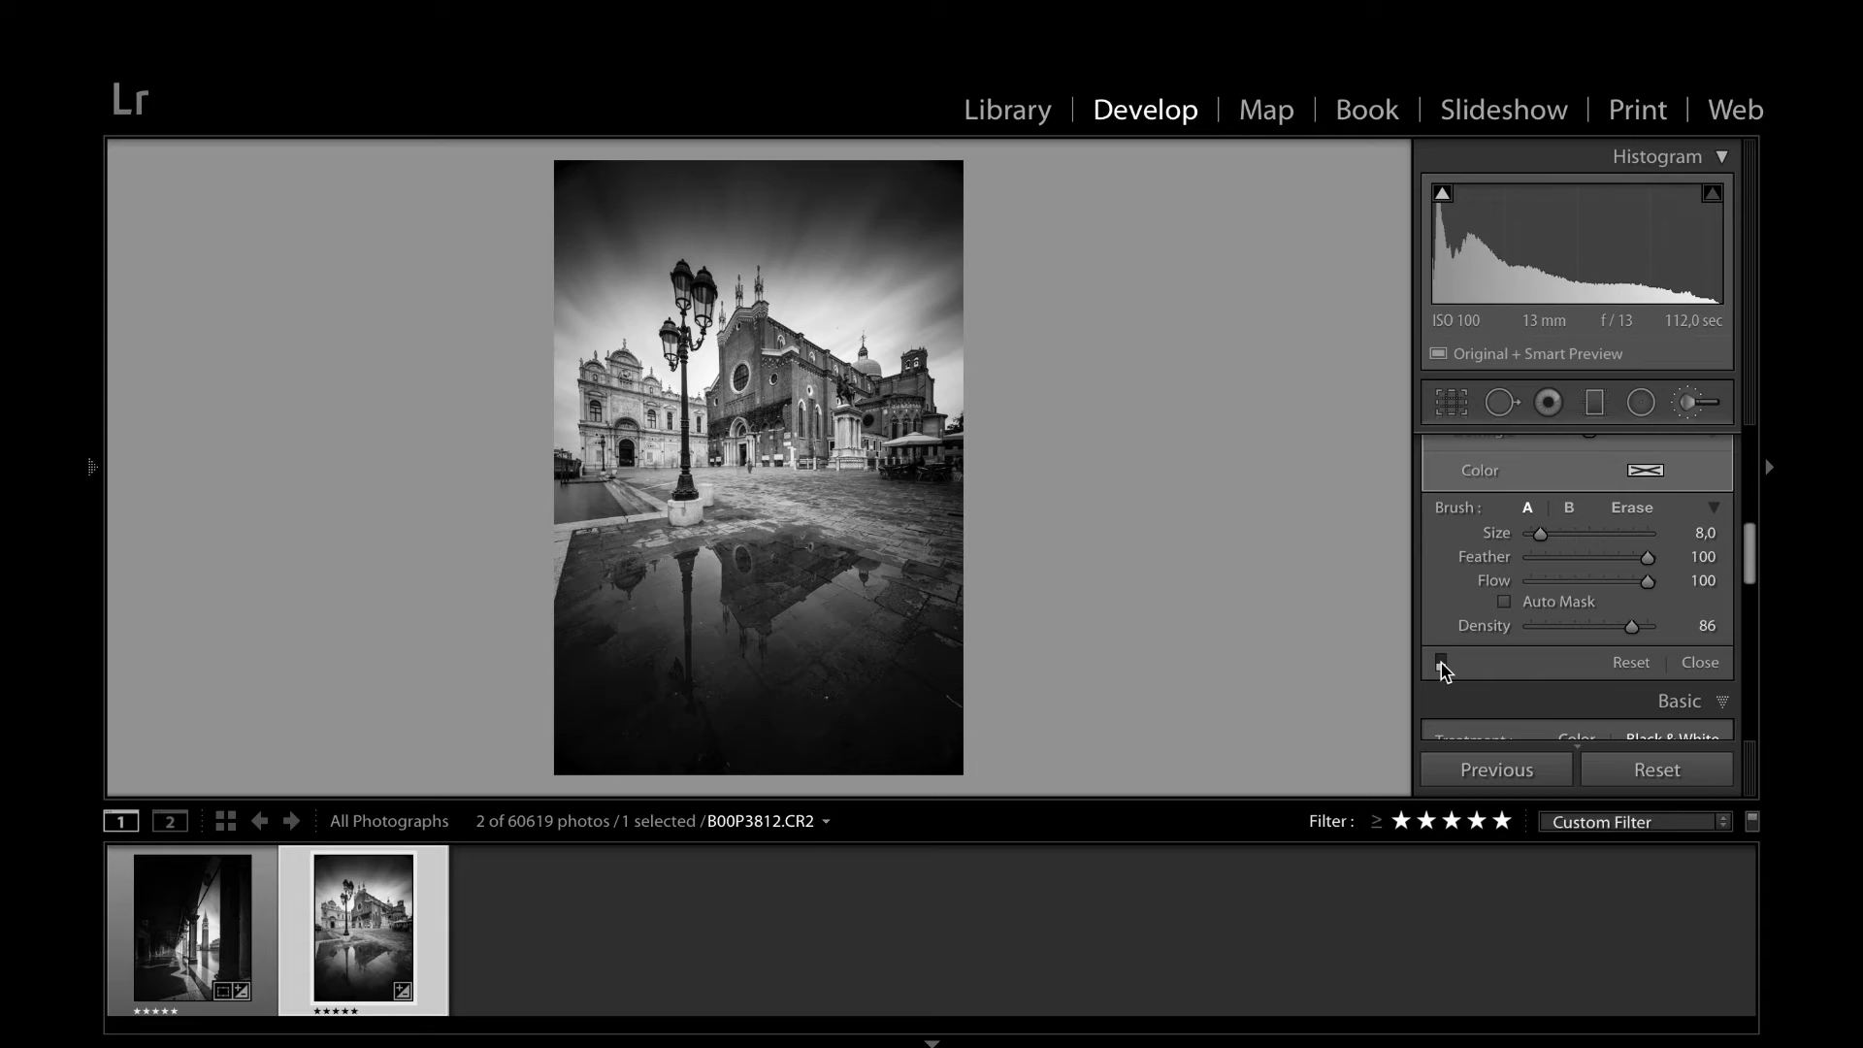
left_click(1441, 662)
left_click(1441, 662)
left_click(1441, 662)
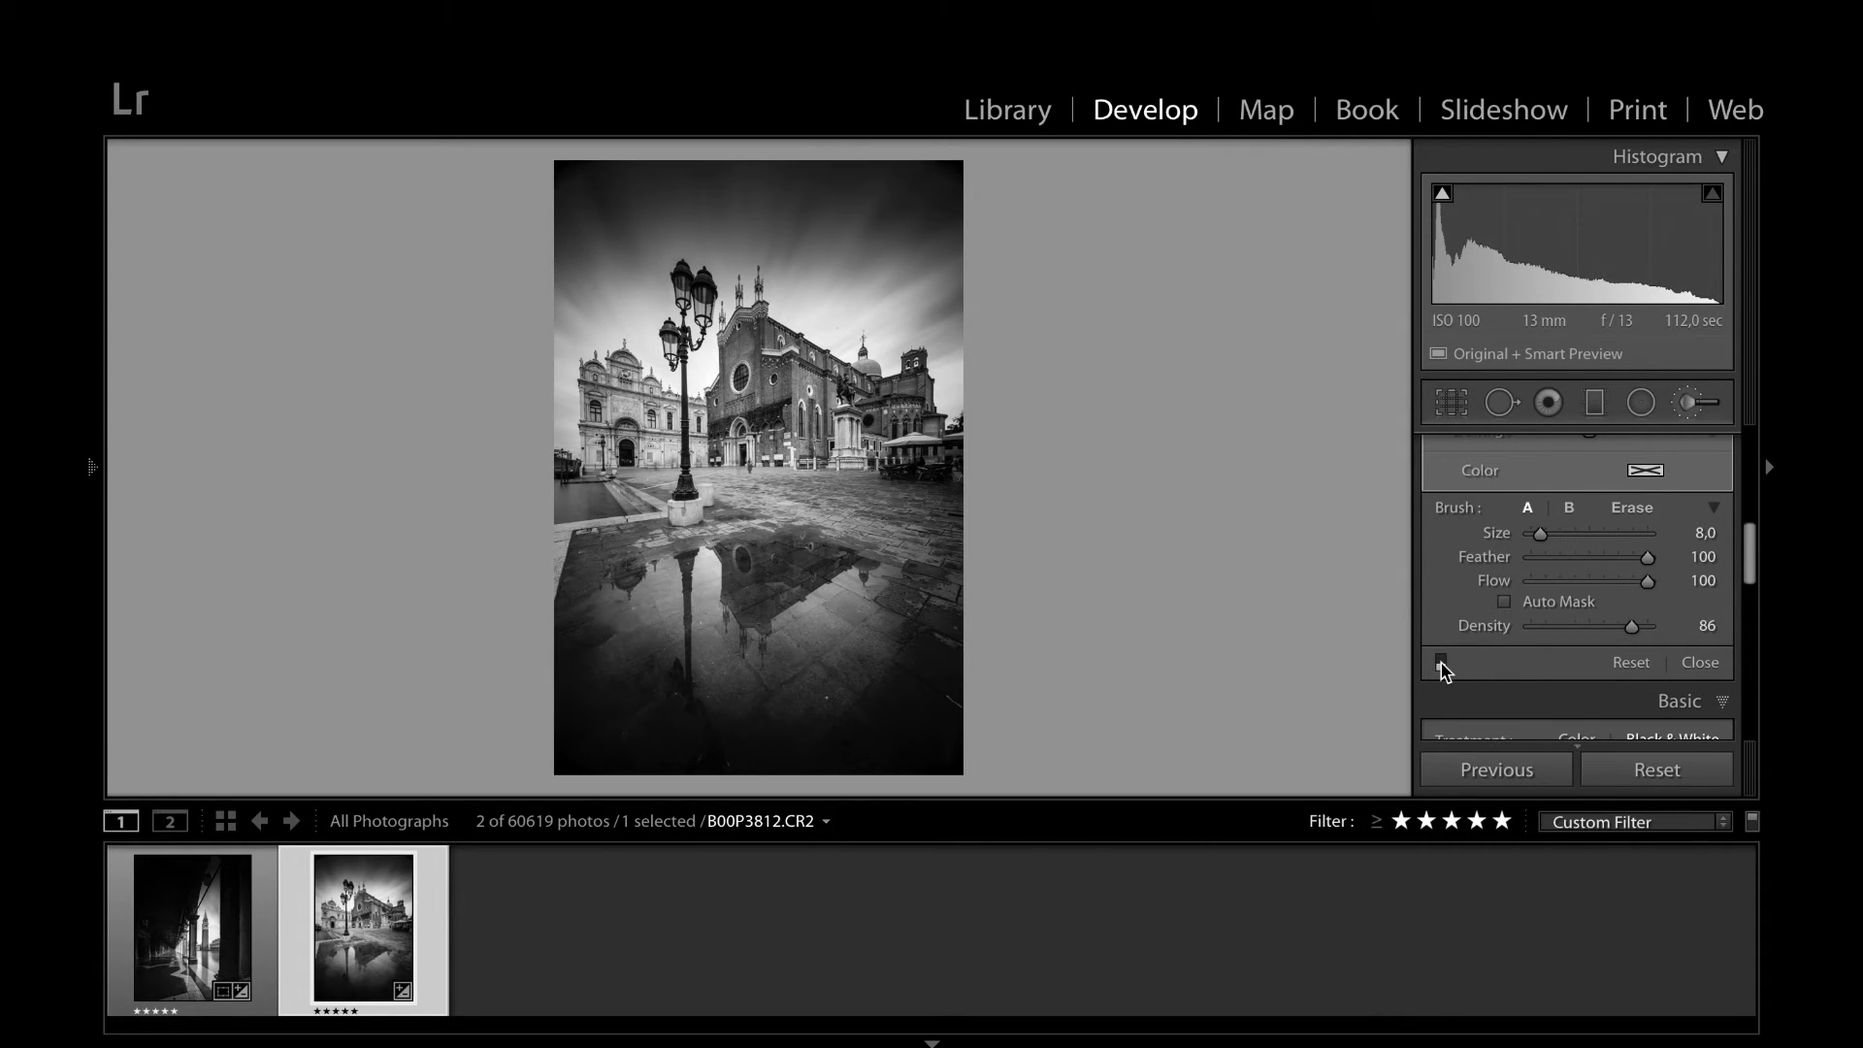
left_click(1441, 662)
left_click(1440, 662)
left_click(1440, 661)
left_click(1441, 661)
left_click(1440, 662)
left_click(1440, 662)
left_click(1441, 661)
left_click(1440, 662)
left_click(1440, 662)
left_click(194, 931)
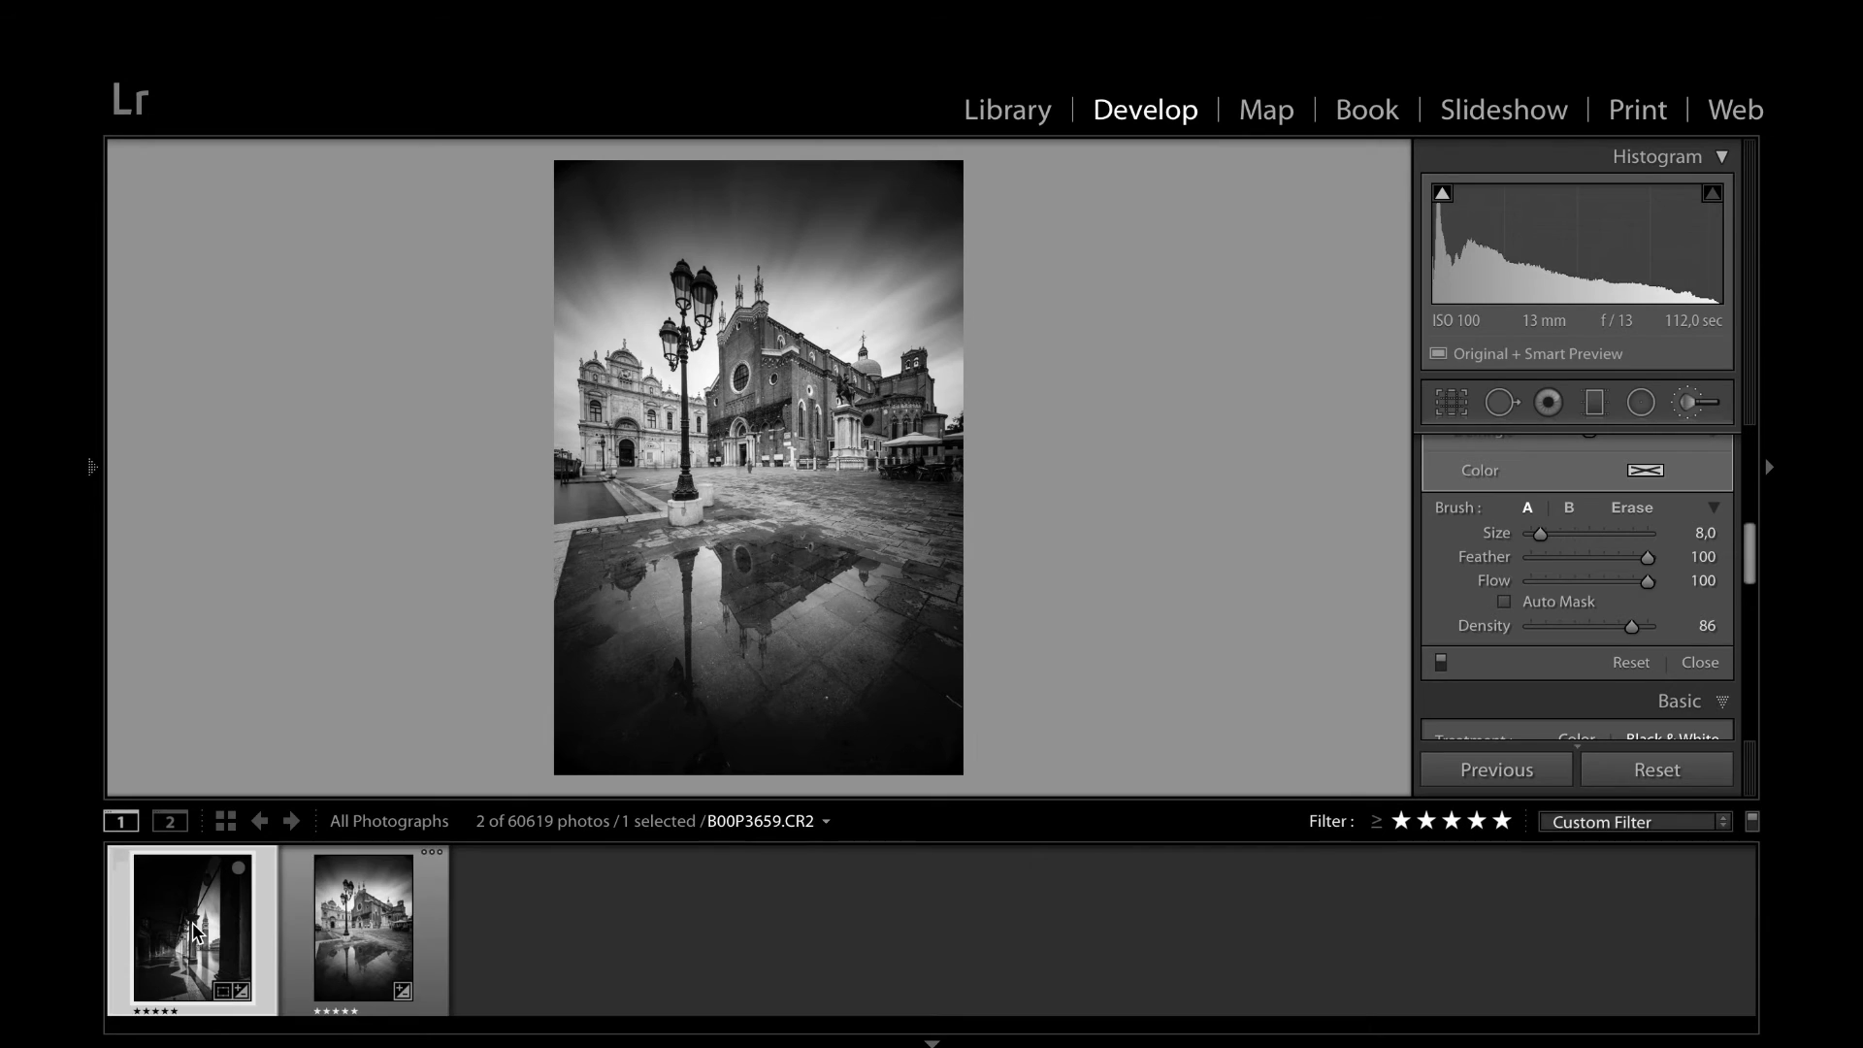
left_click(362, 939)
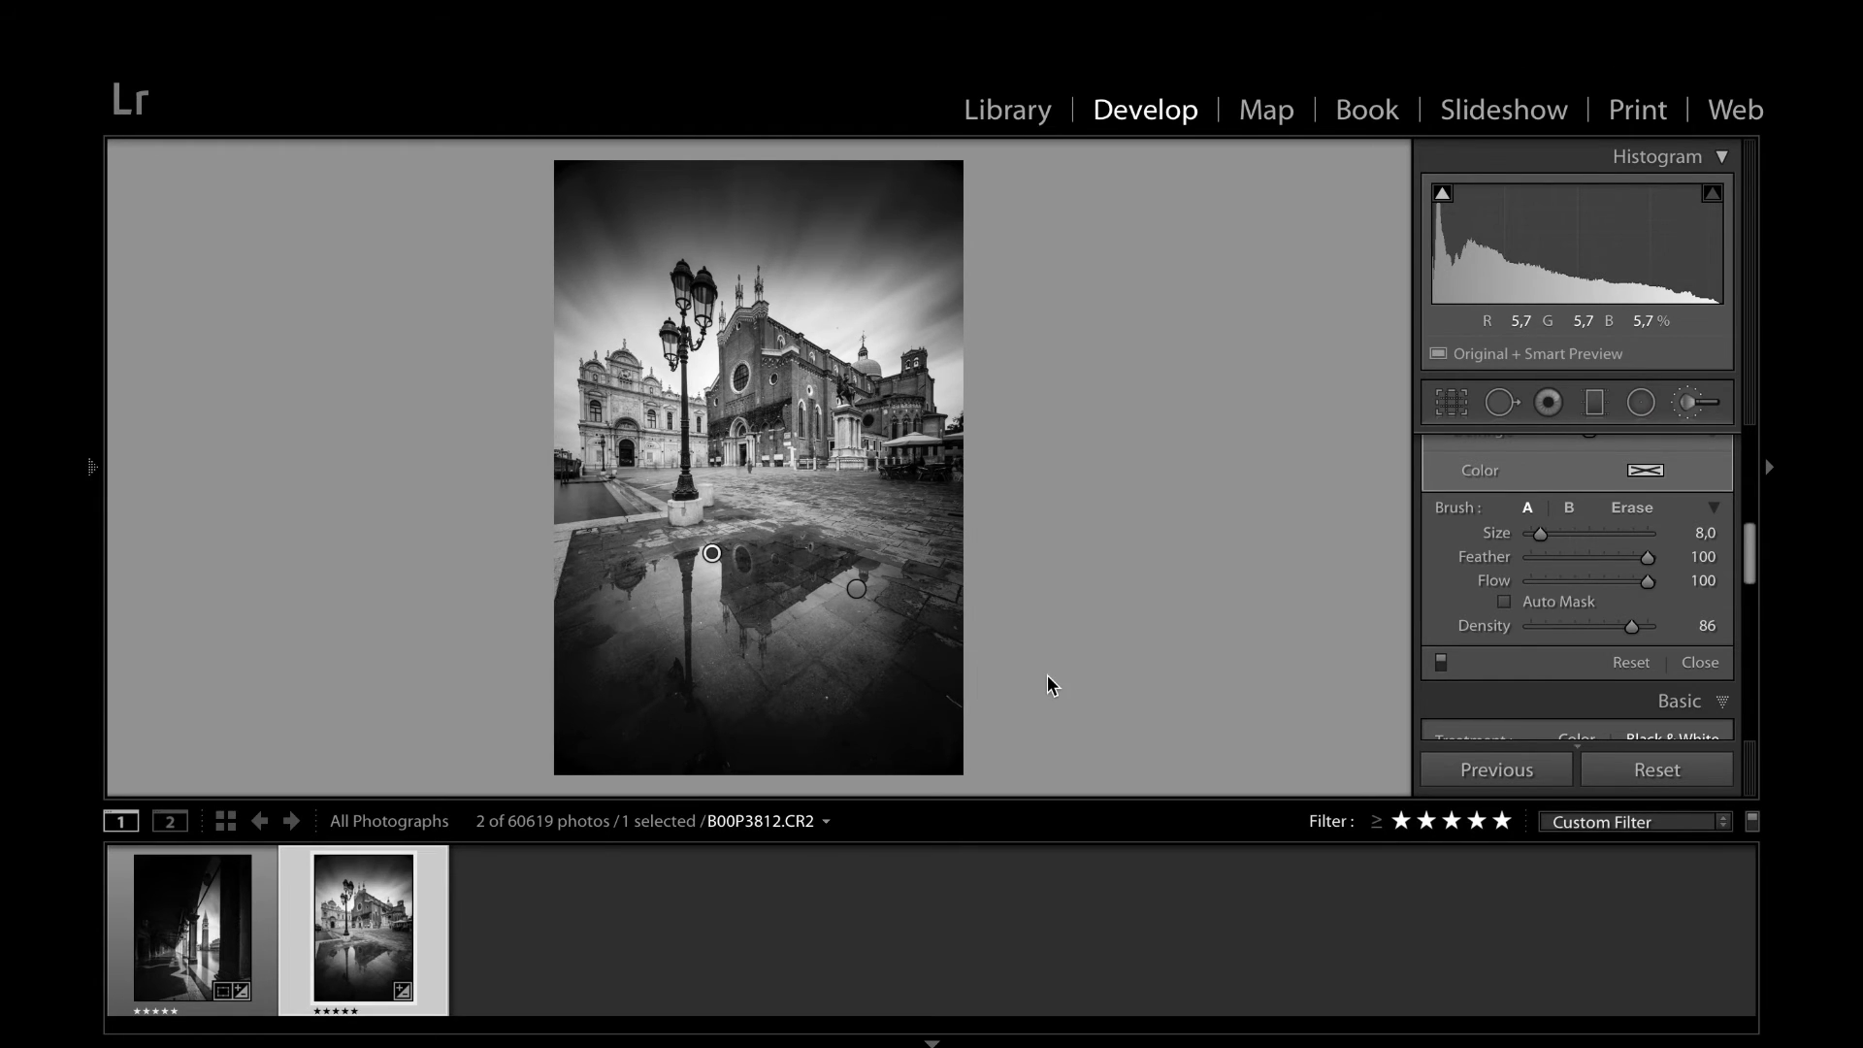
Close the Adjustment Brush and heal the large bright speck on the wet paving with Spot Removal at Size 64
key("Return")
key("k")
left_click(823, 707)
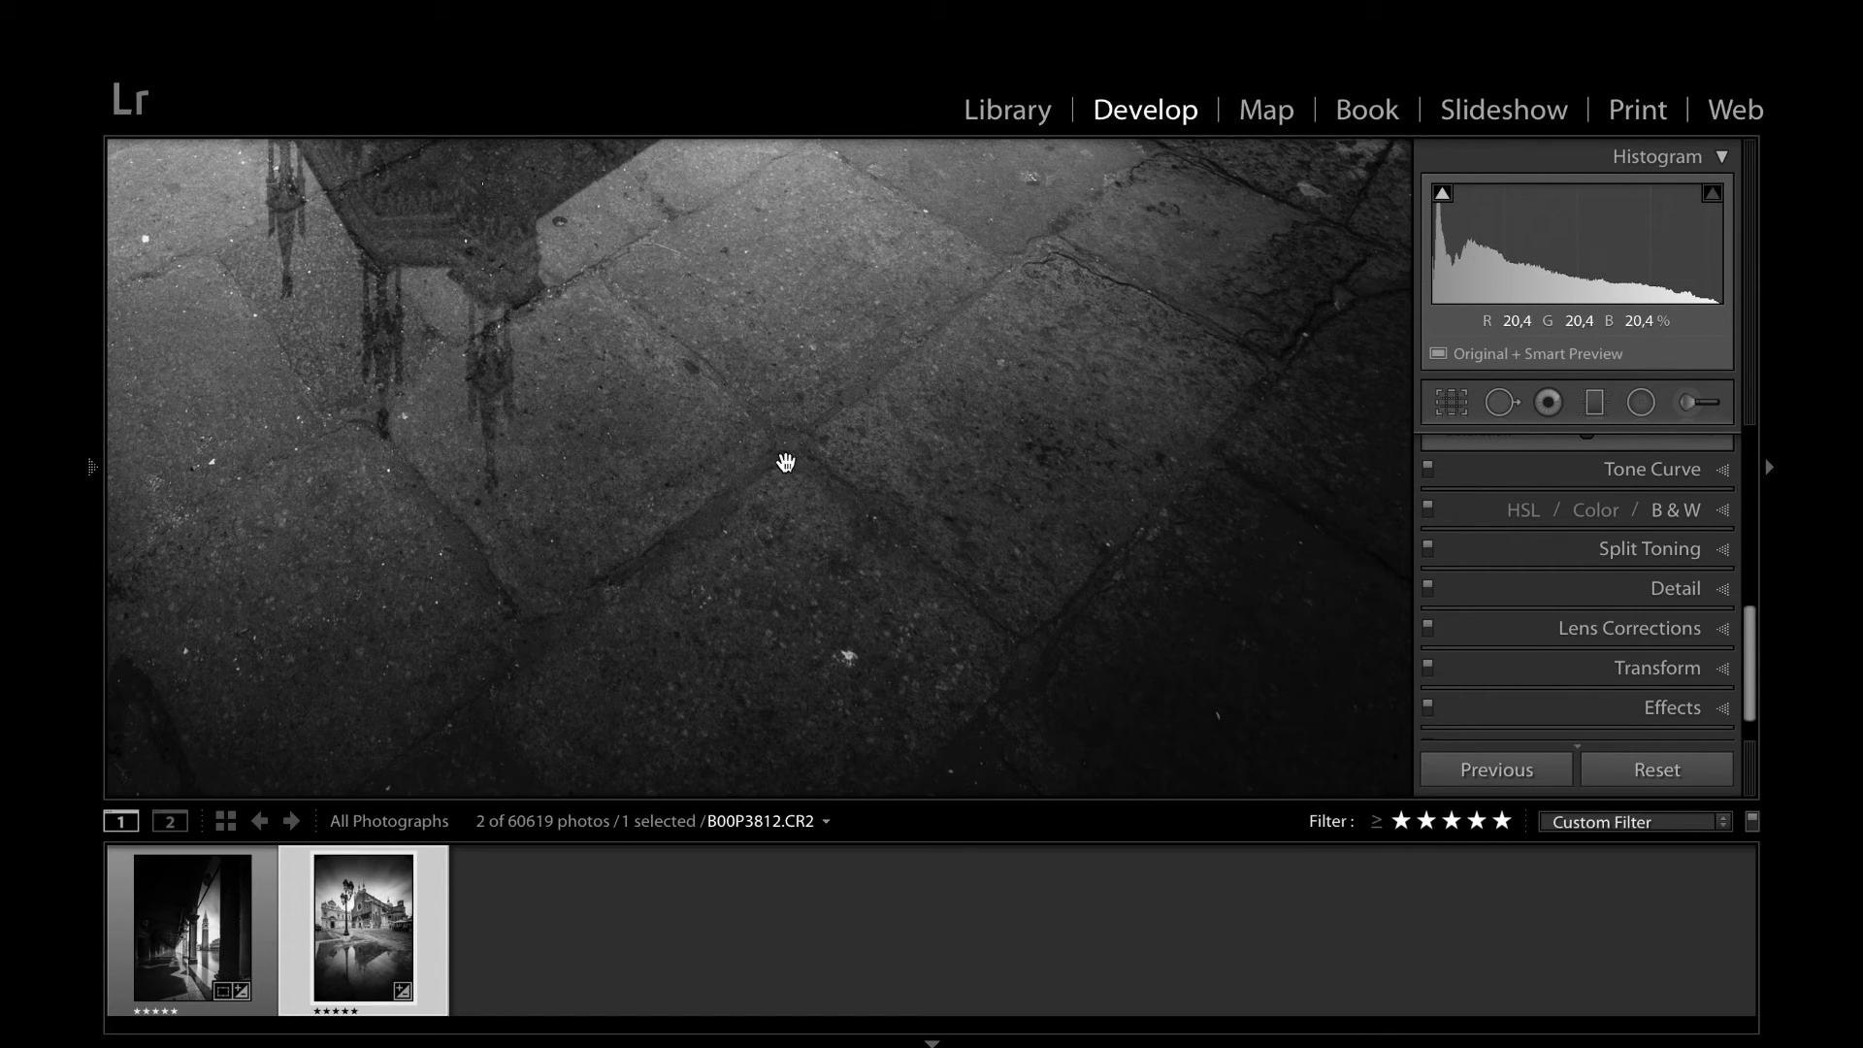
left_click(1497, 402)
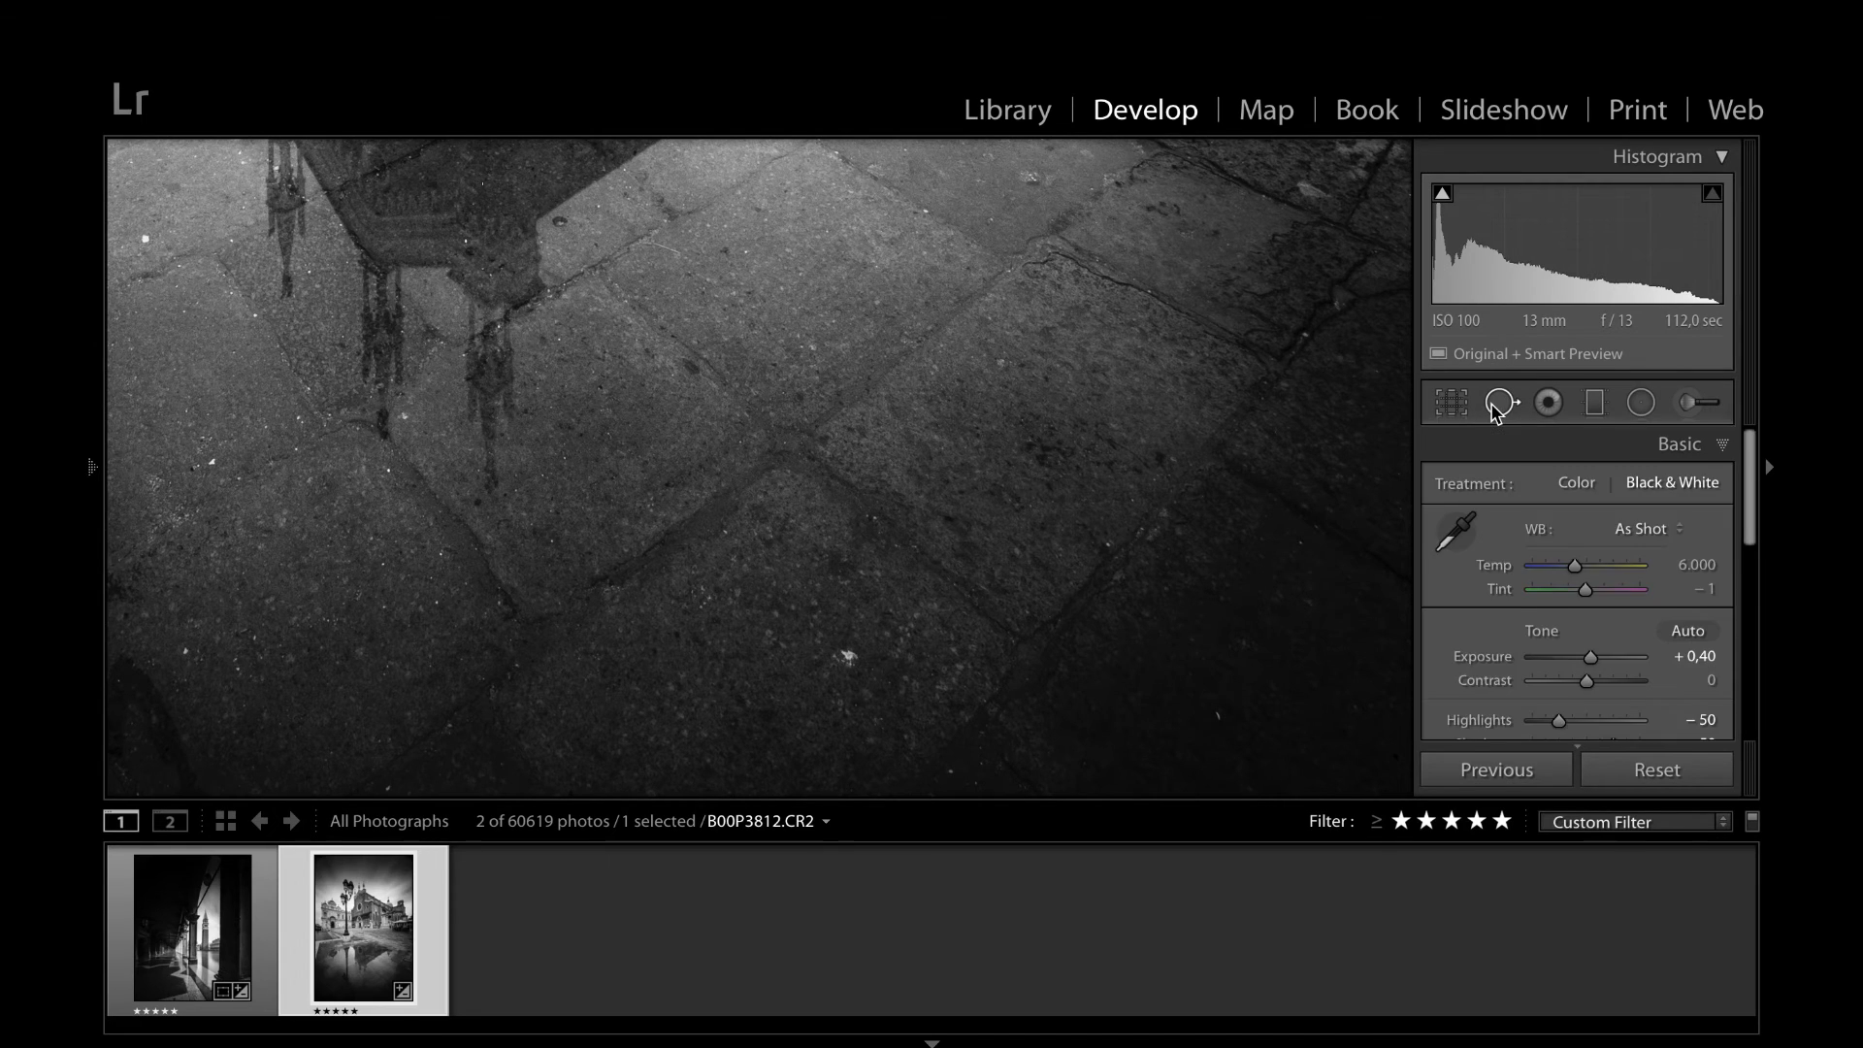
scroll(844, 659, "up", 5)
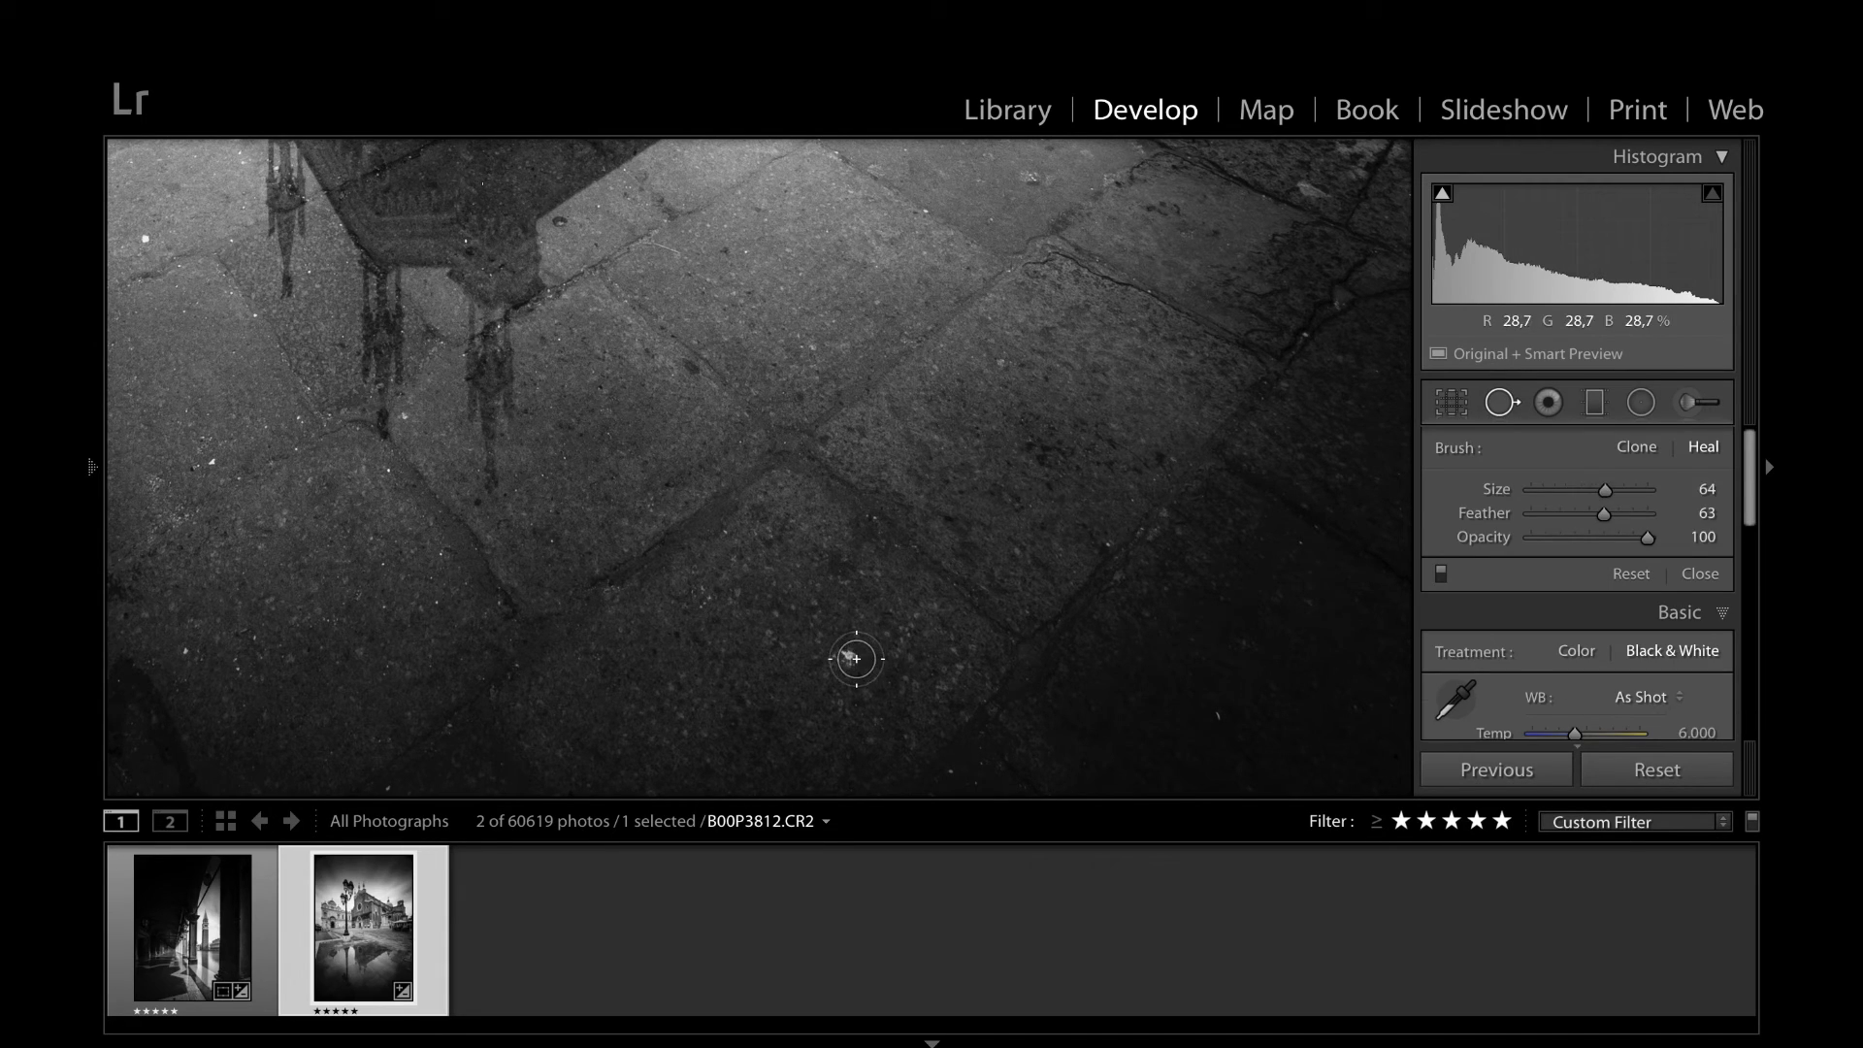
left_click(844, 659)
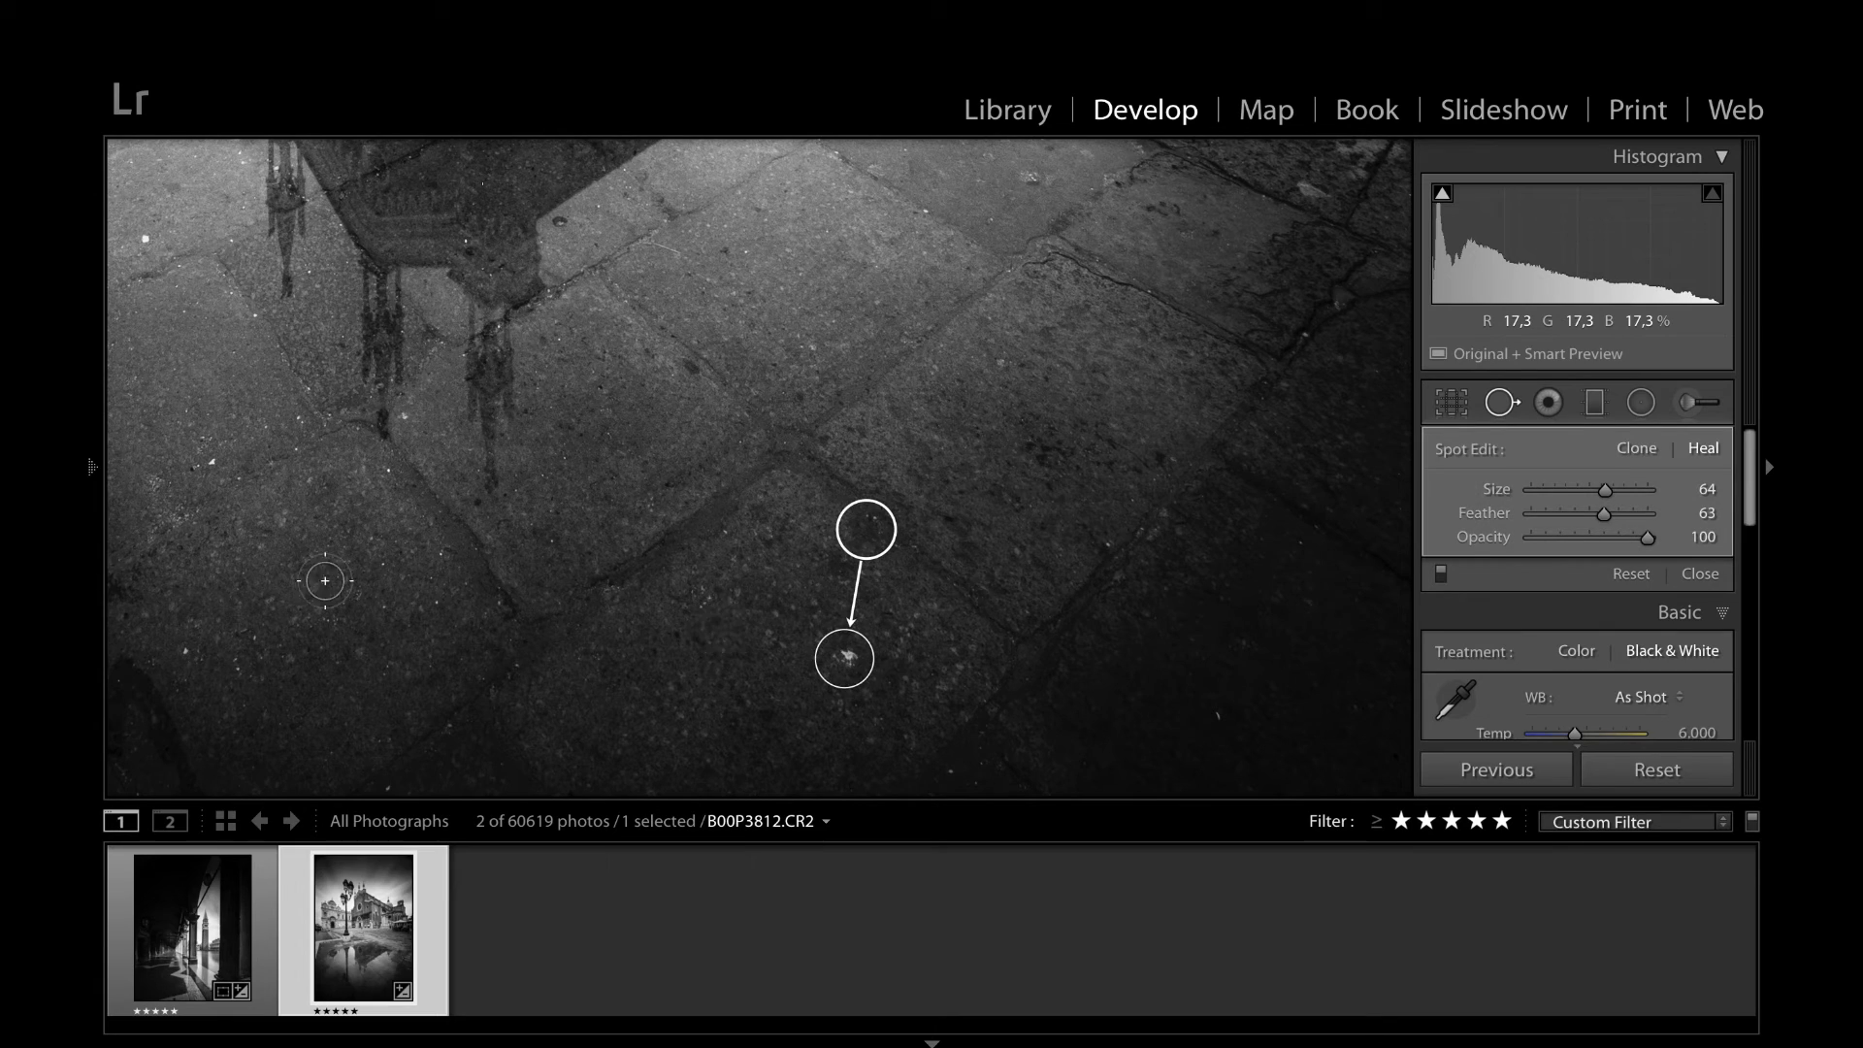
Heal the two smaller bright specks beside the reflected spires with the Spot Removal brush at Size 41
scroll(212, 460, "down", 5)
left_click(210, 460)
left_click(144, 240)
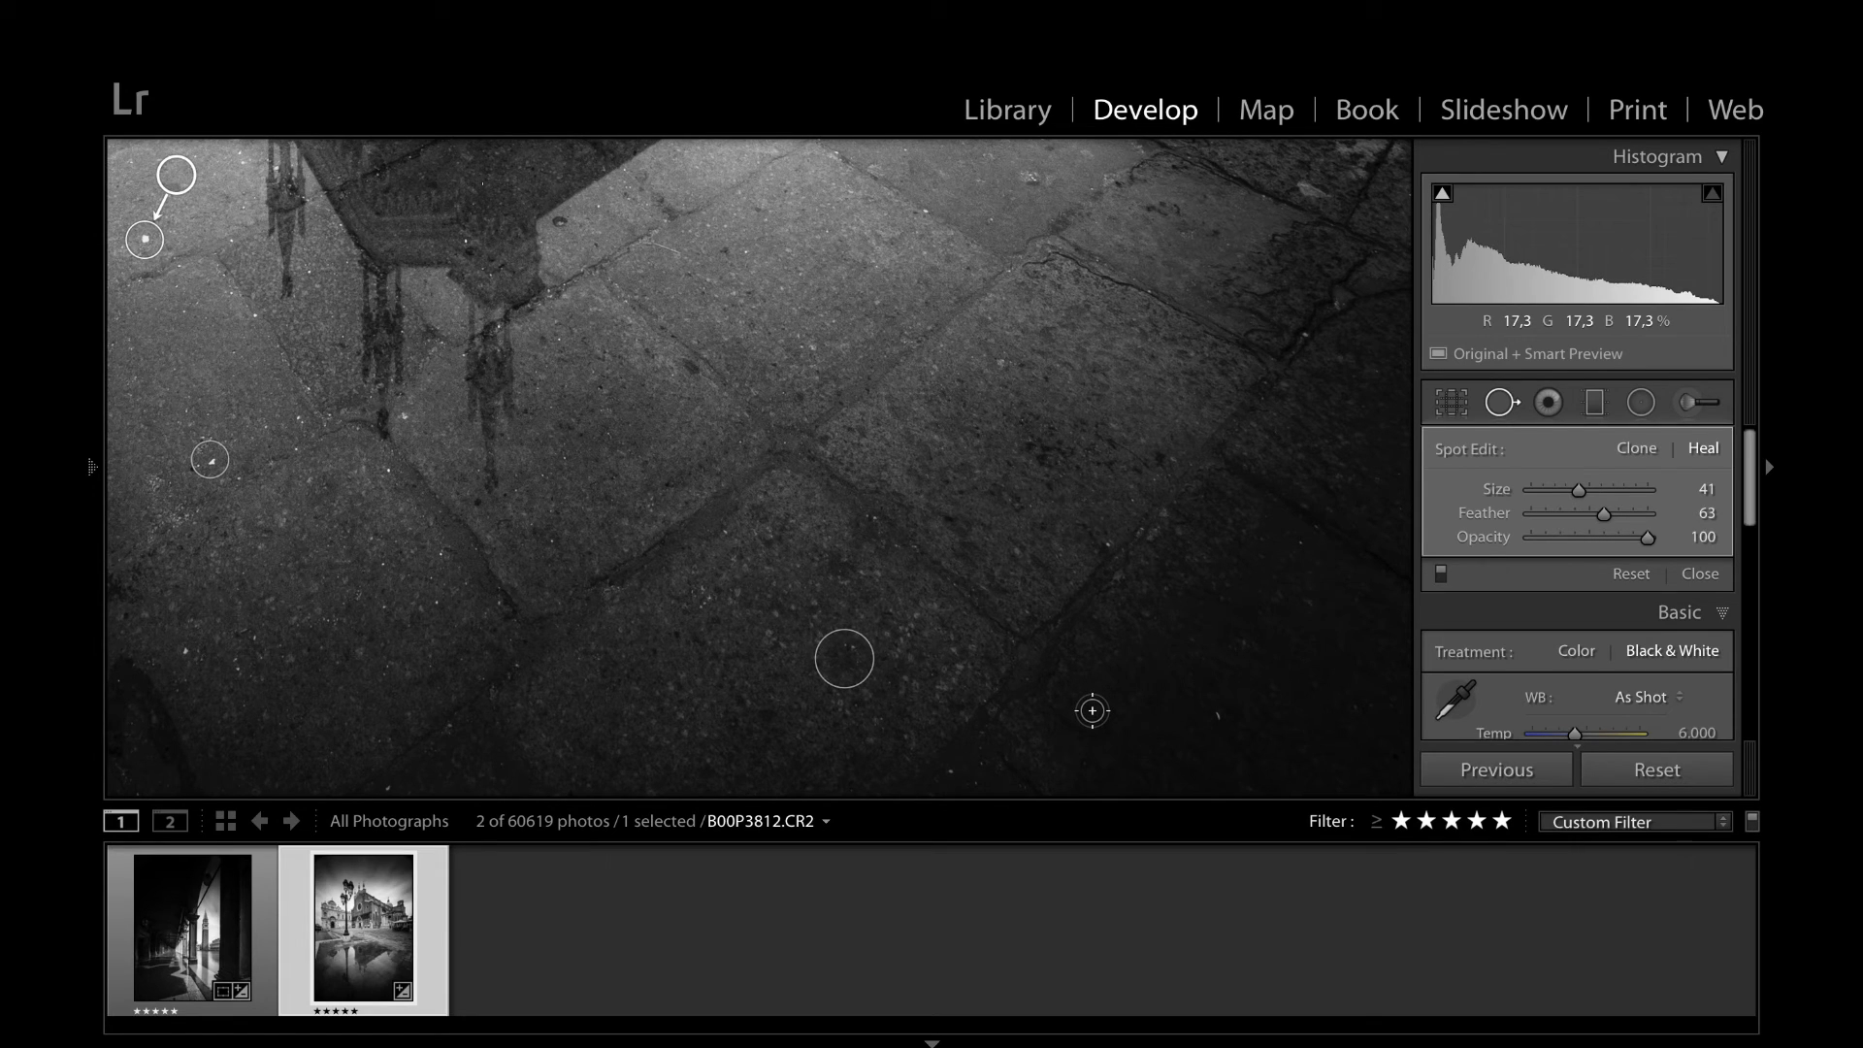
Heal the remaining small speck on the dark foreground paving with Spot Removal at Size 41, and return to the full photo view
left_click(1217, 717)
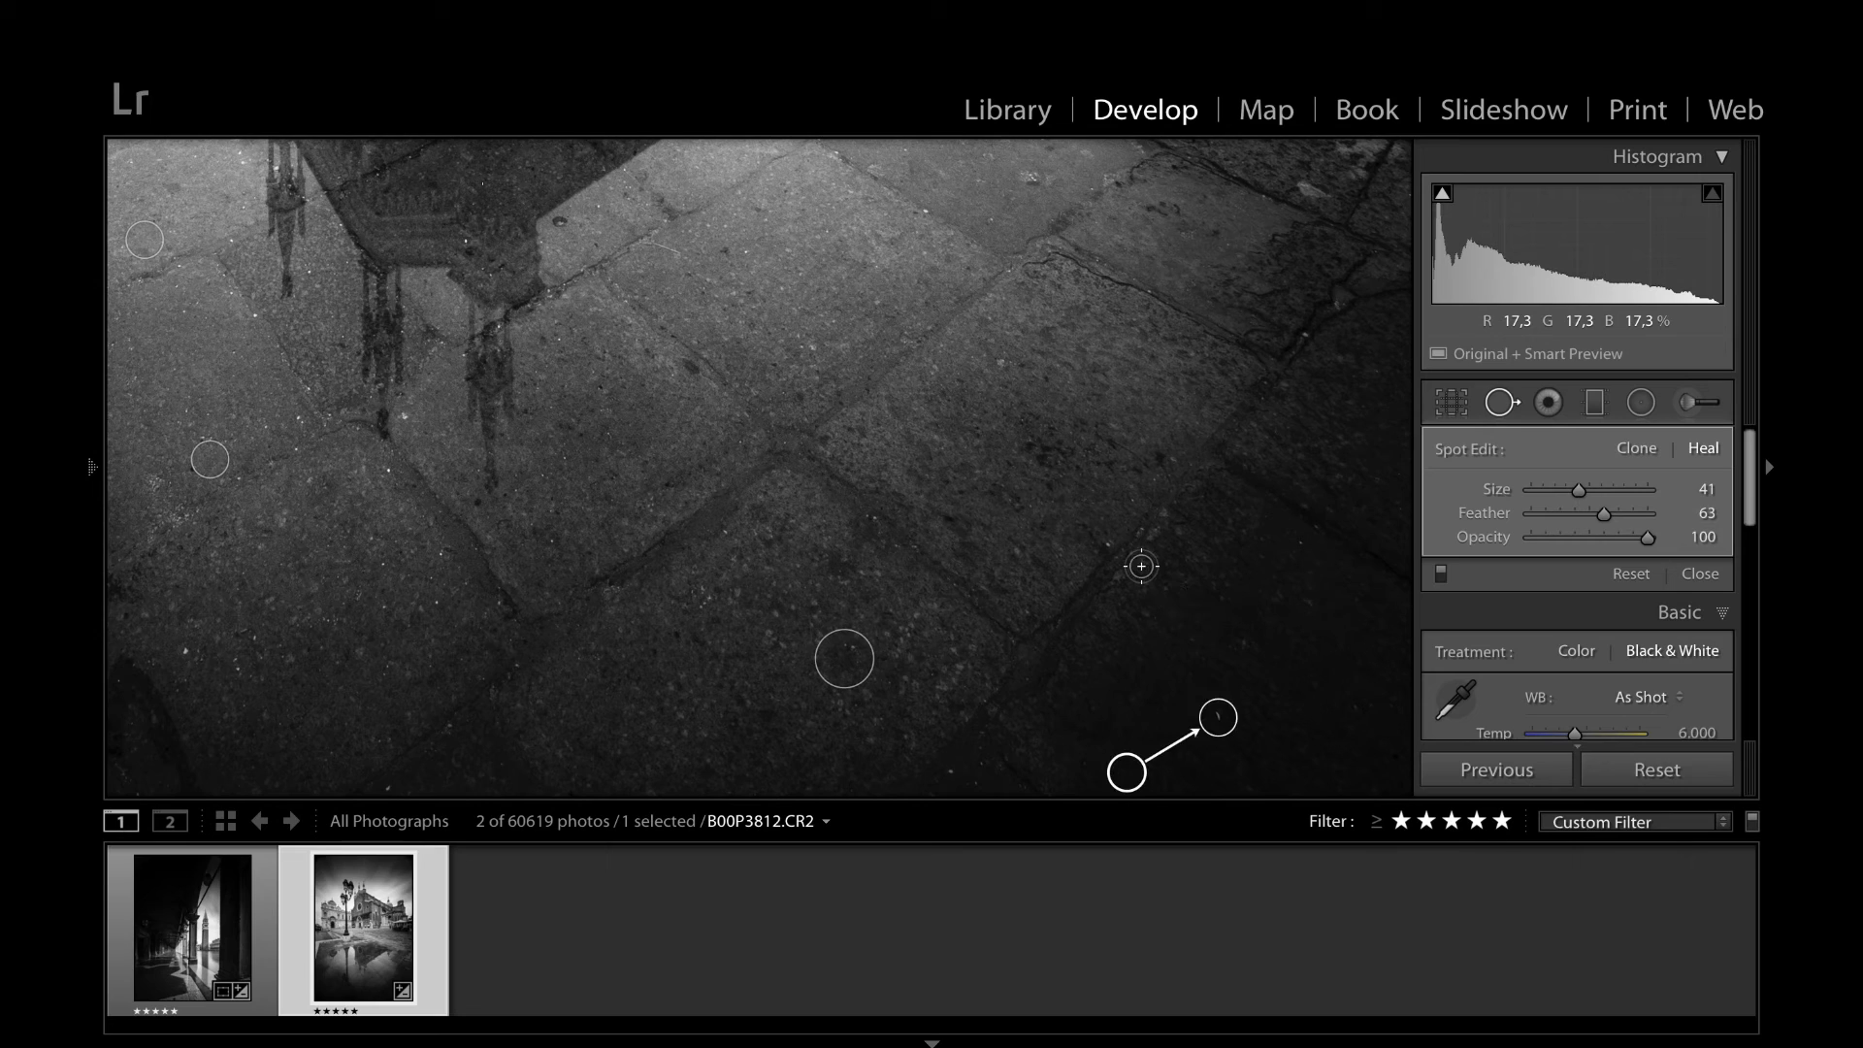
key("space")
left_click(1030, 443)
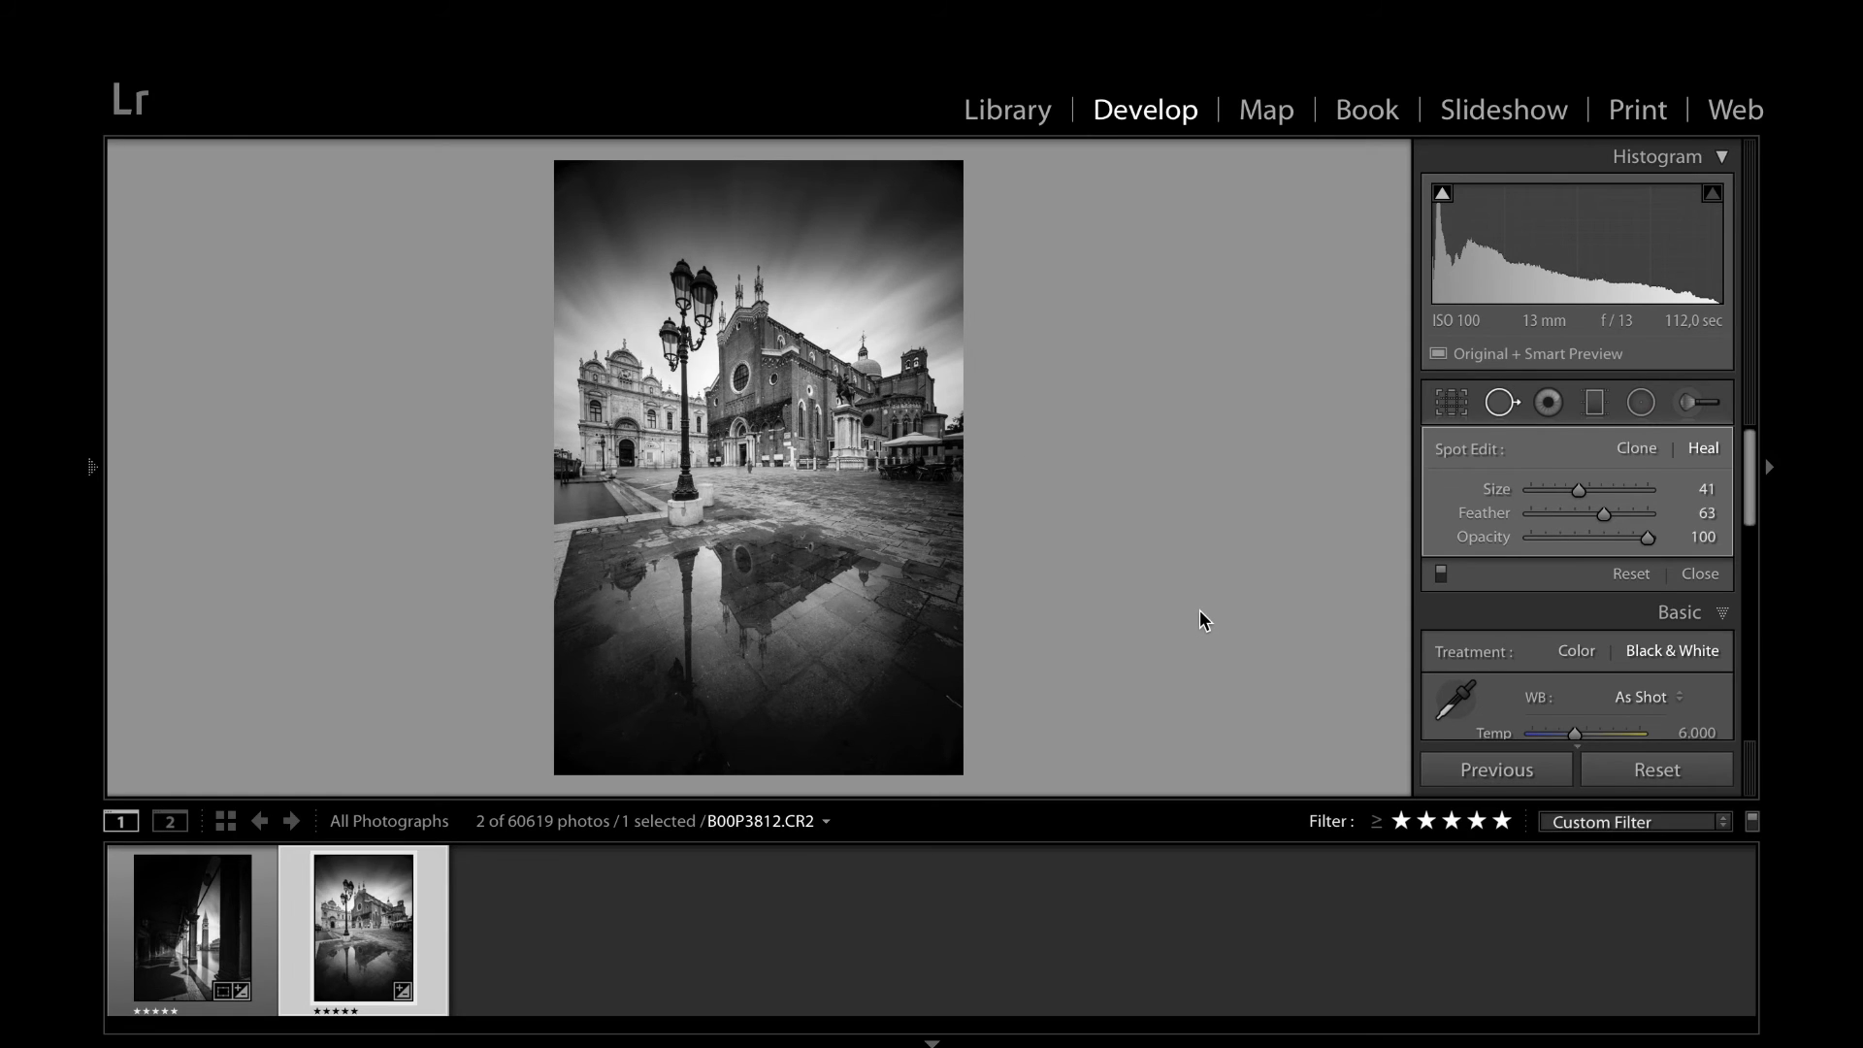
key("q")
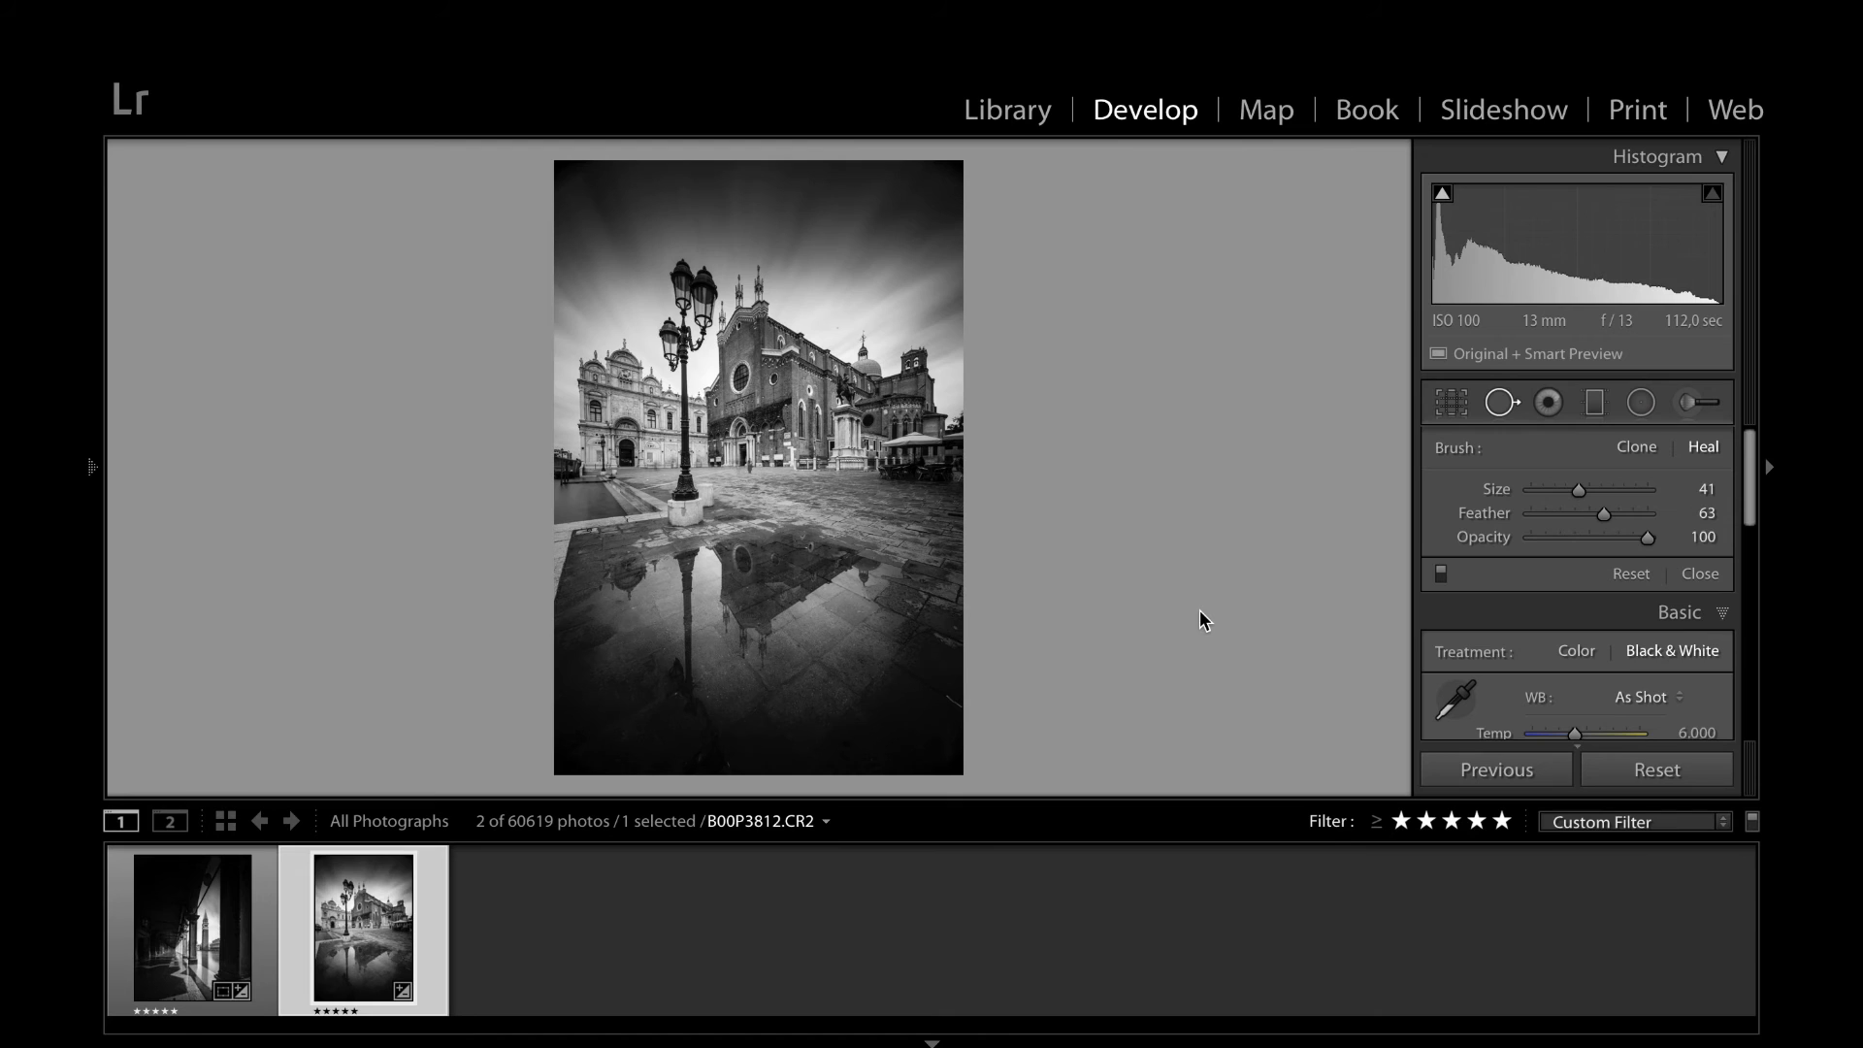
Switch to the browser and examine the before-and-after preset comparisons on the meidany.com presets page, starting with Black + Withe 1
mouse_move(90, 456)
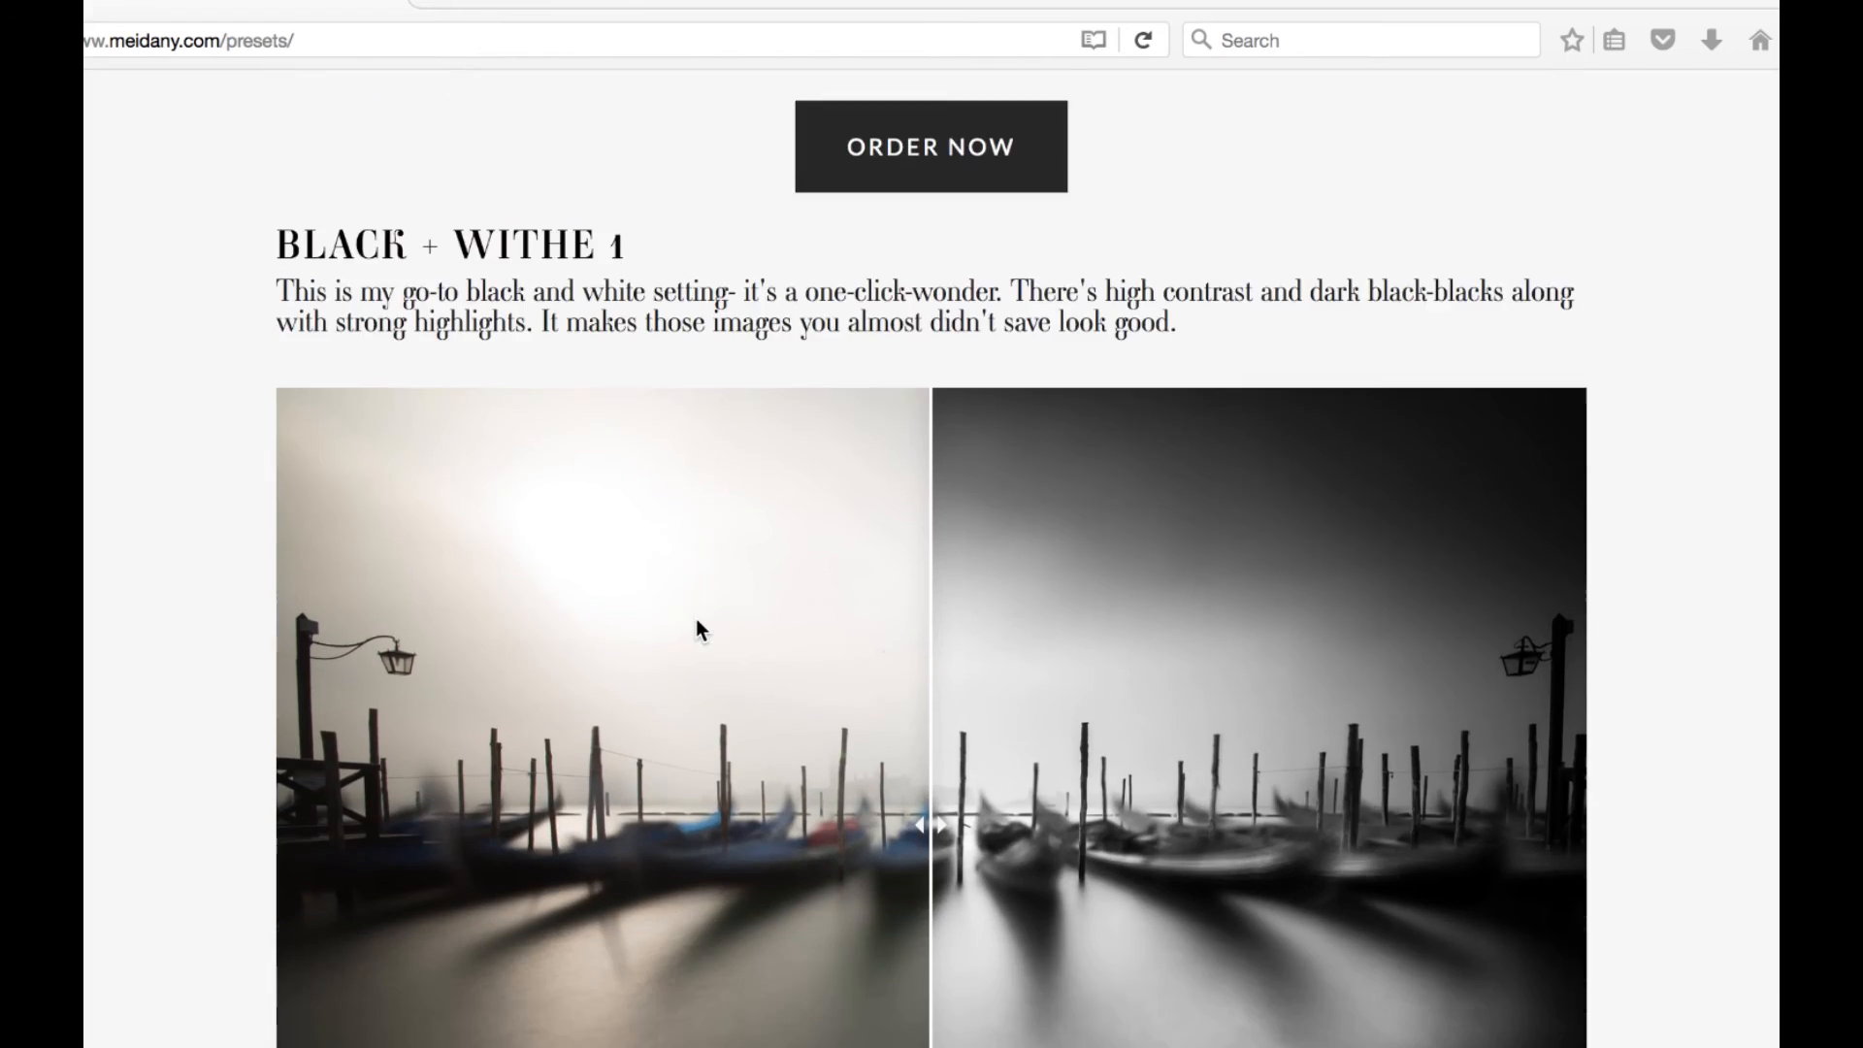
scroll(695, 631, "down", 3)
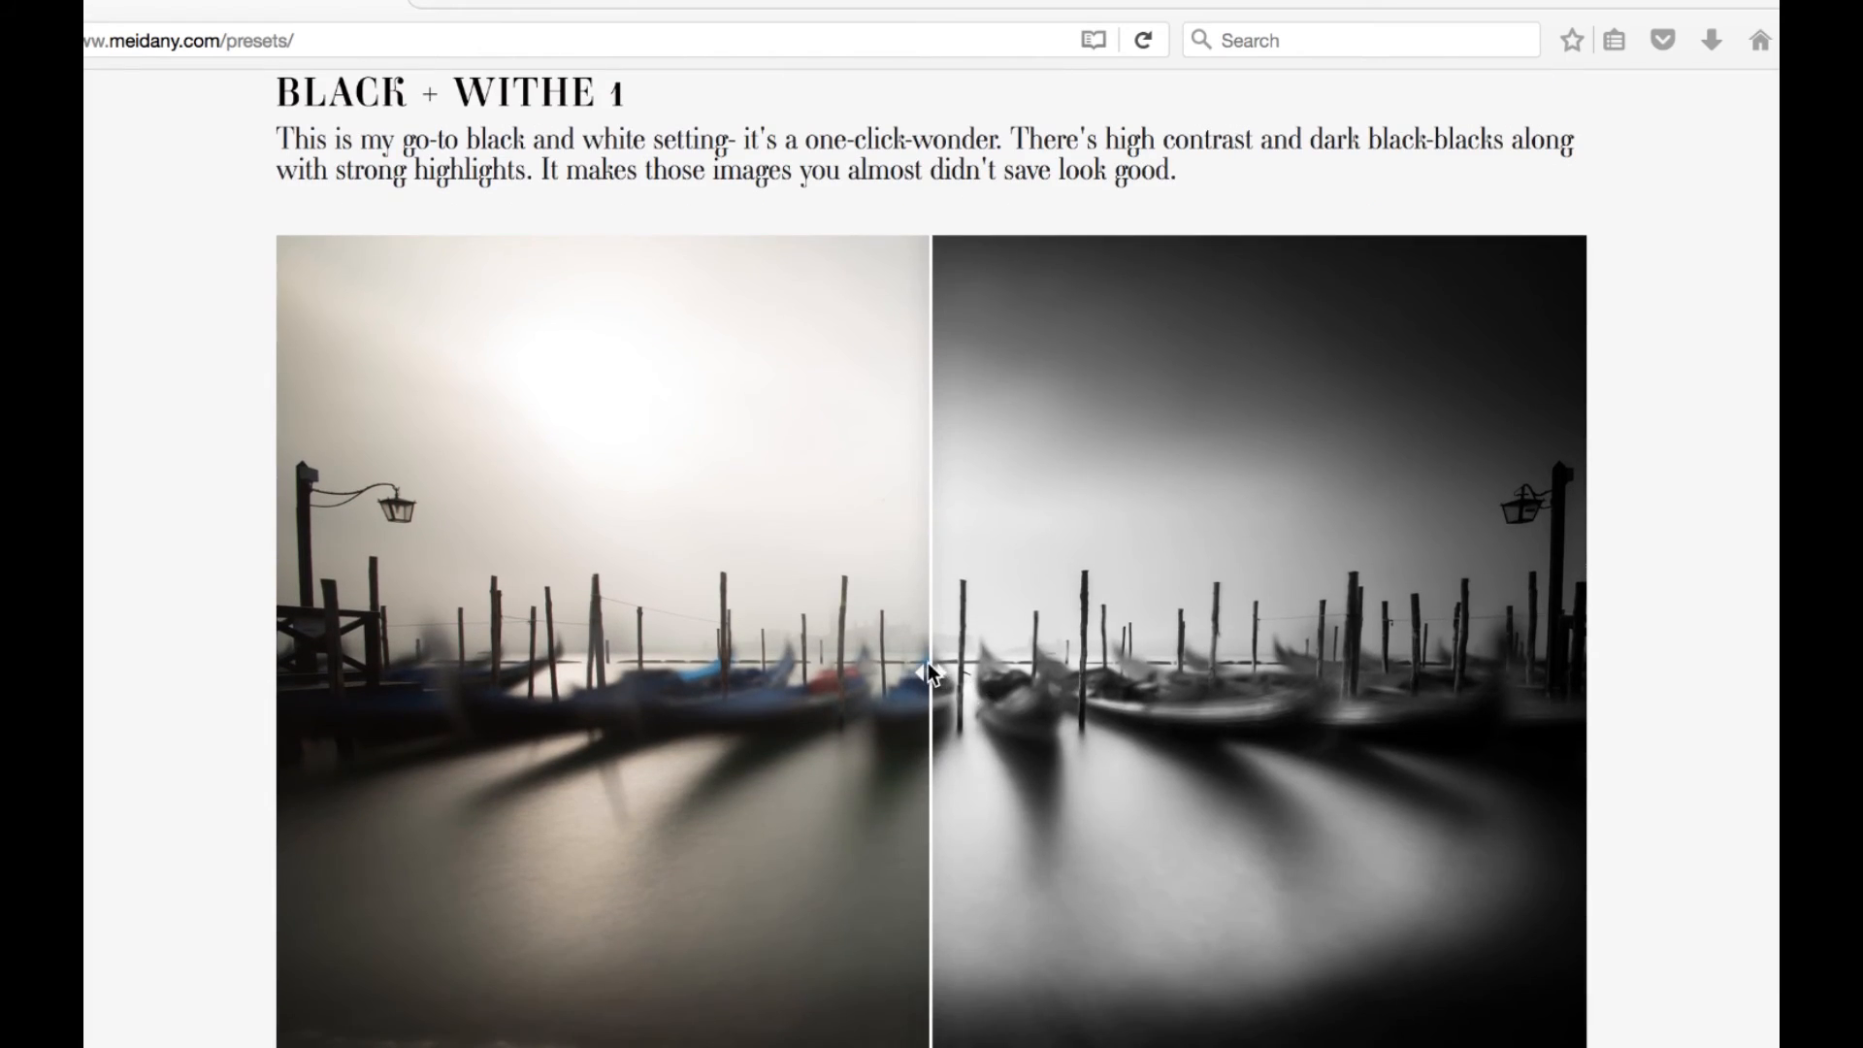
left_click_drag(928, 679, 886, 753)
scroll(888, 755, "down", 7)
left_click_drag(924, 853, 956, 897)
scroll(999, 854, "down", 7)
scroll(960, 894, "up", 15)
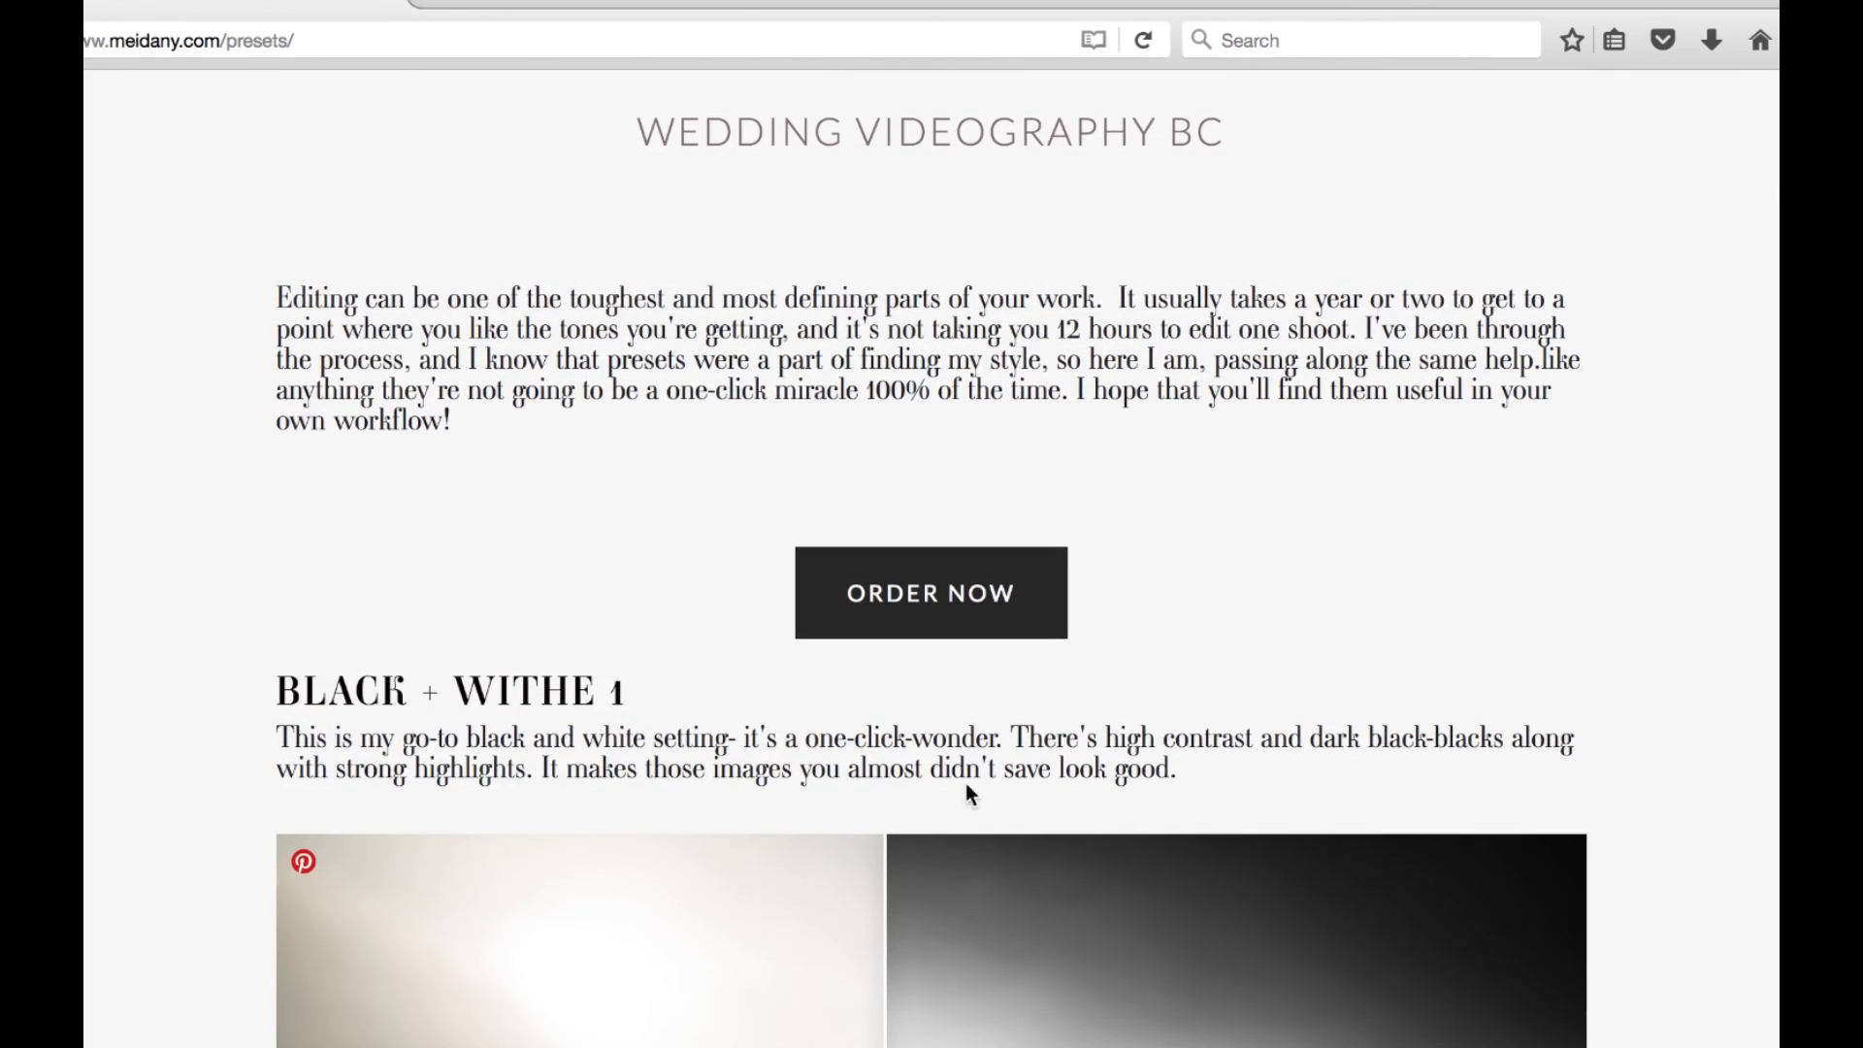